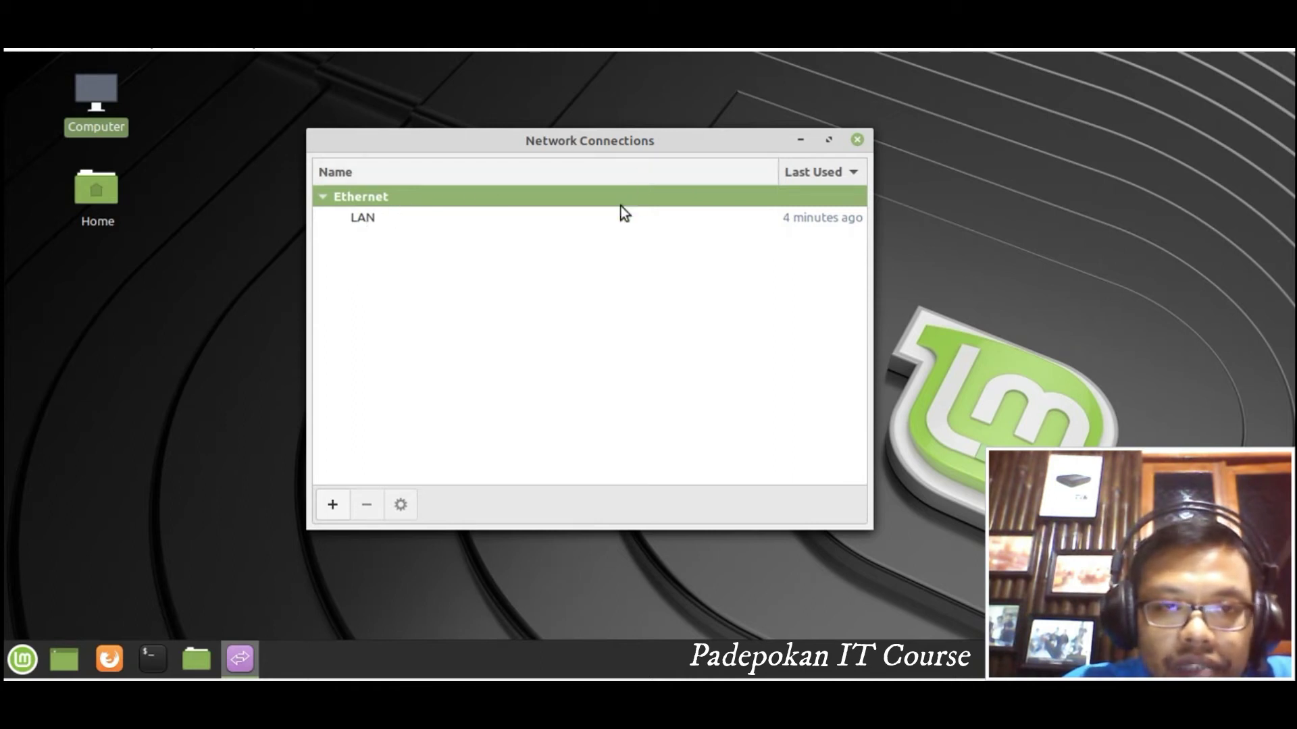
Create a new Ethernet connection and name it LAN.
left_click(367, 217)
left_click(331, 501)
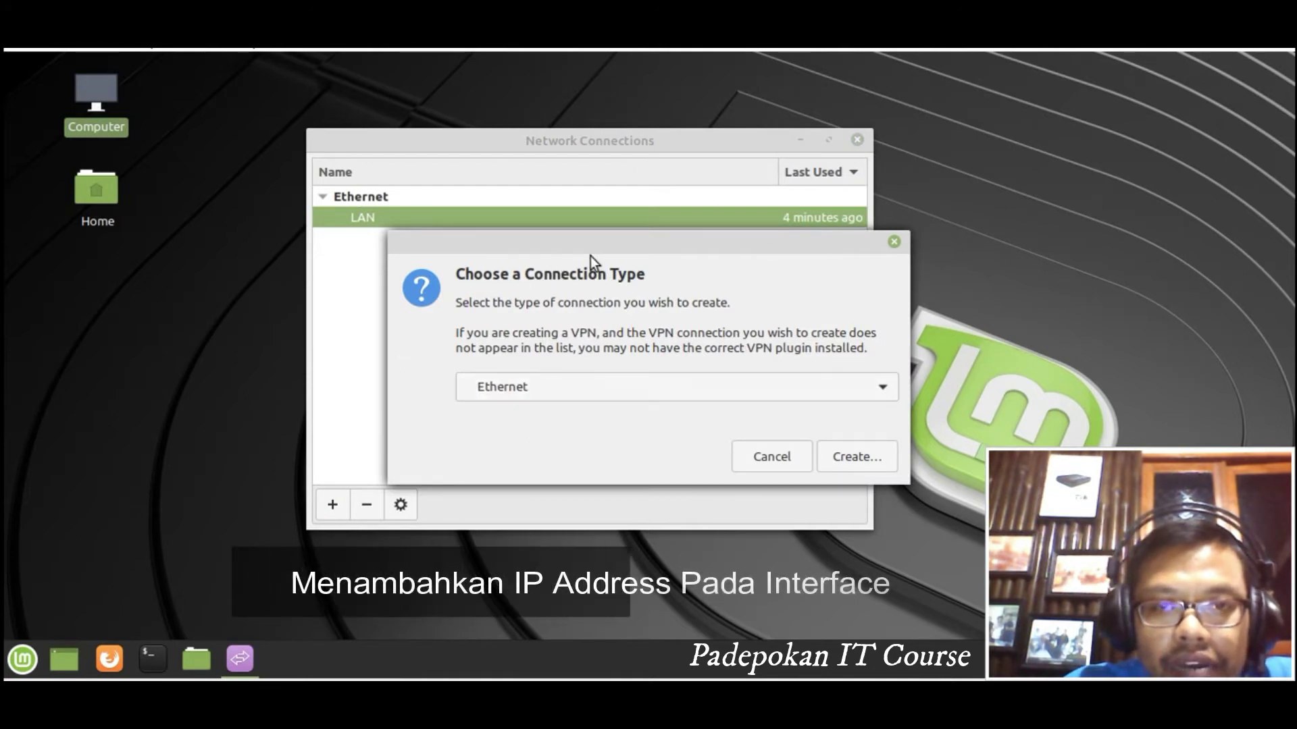
left_click_drag(675, 239, 752, 250)
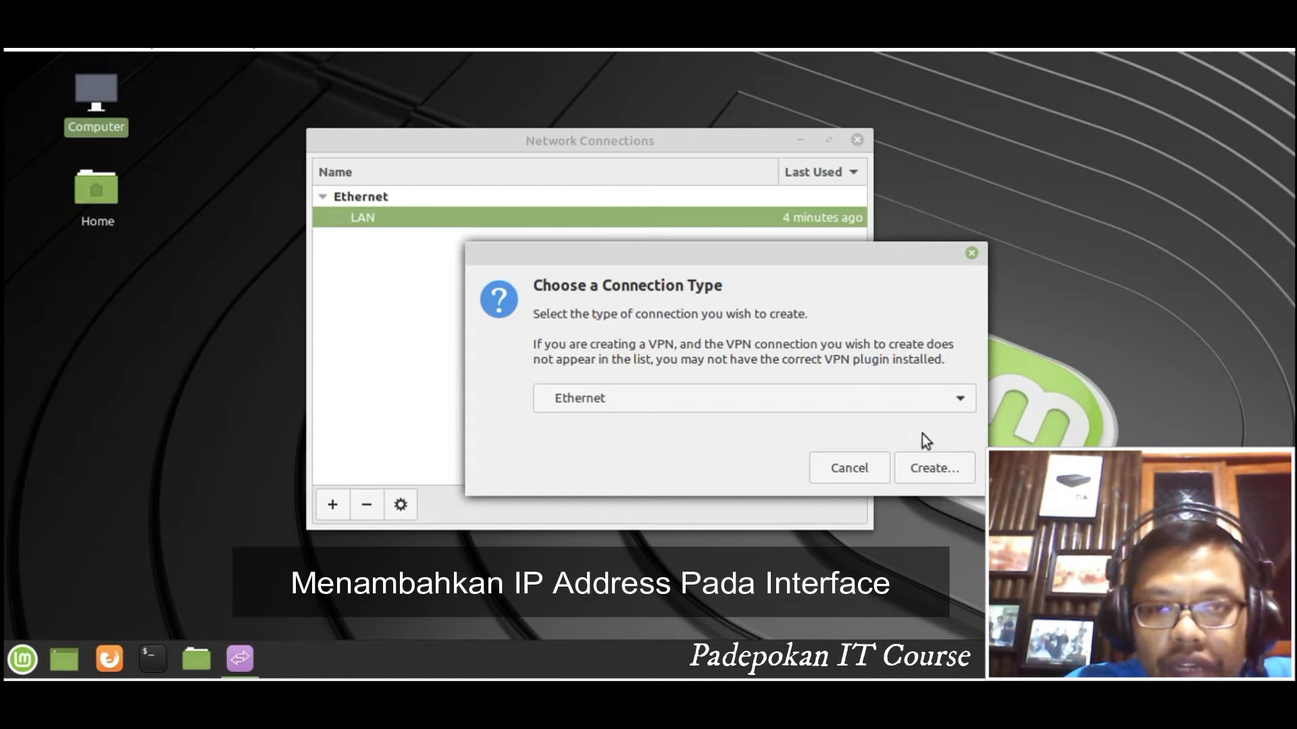
left_click(935, 476)
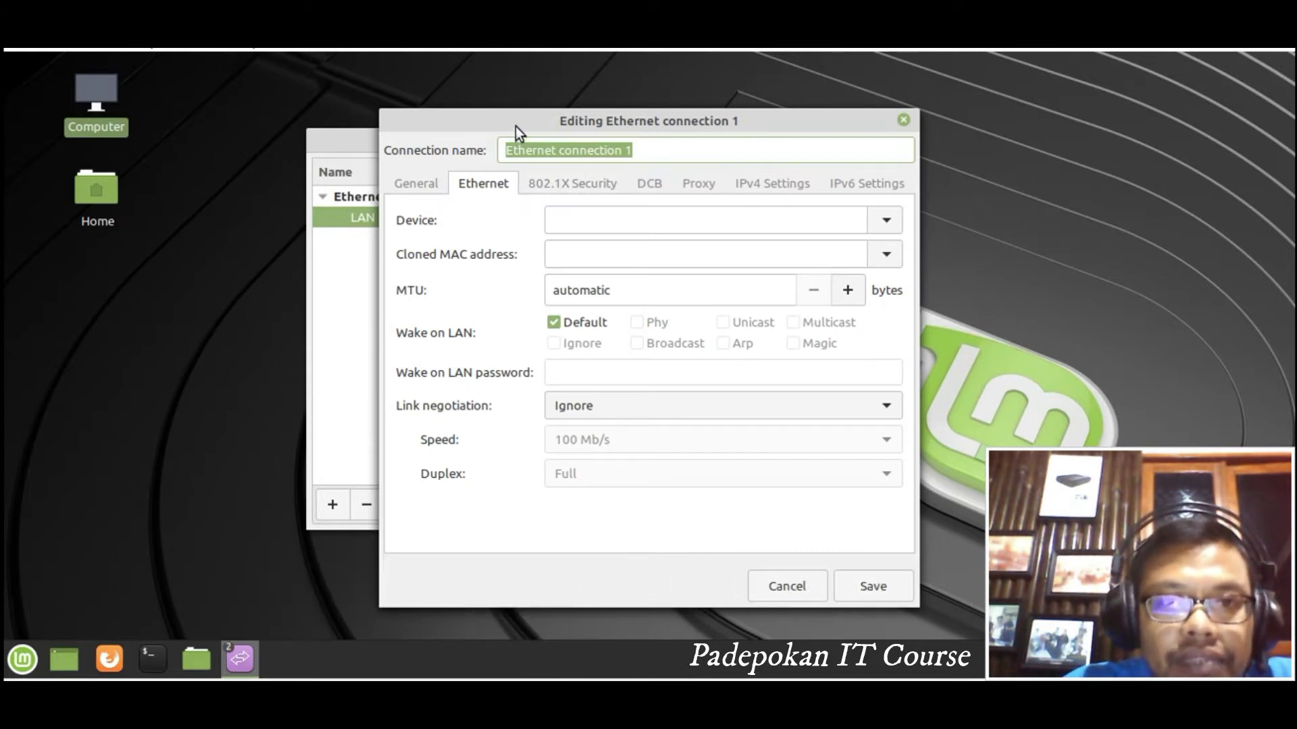
left_click_drag(516, 131, 584, 166)
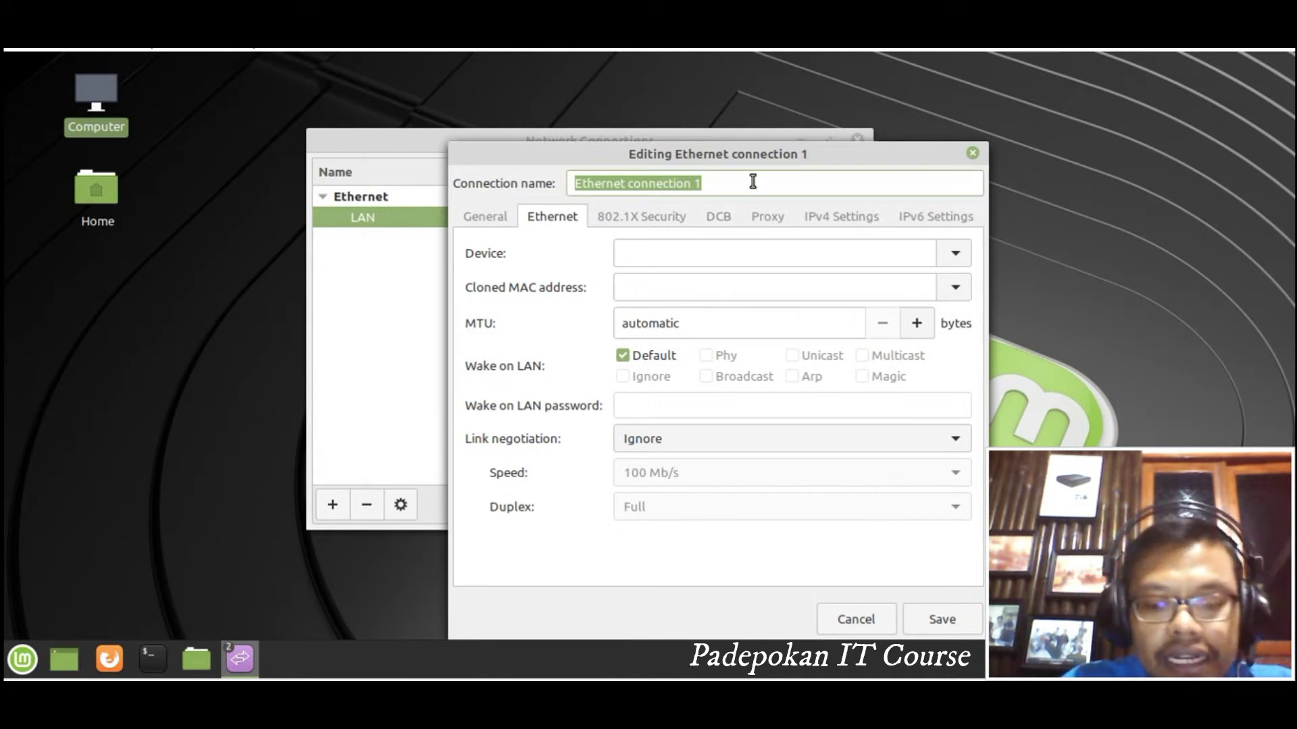
type("LAN")
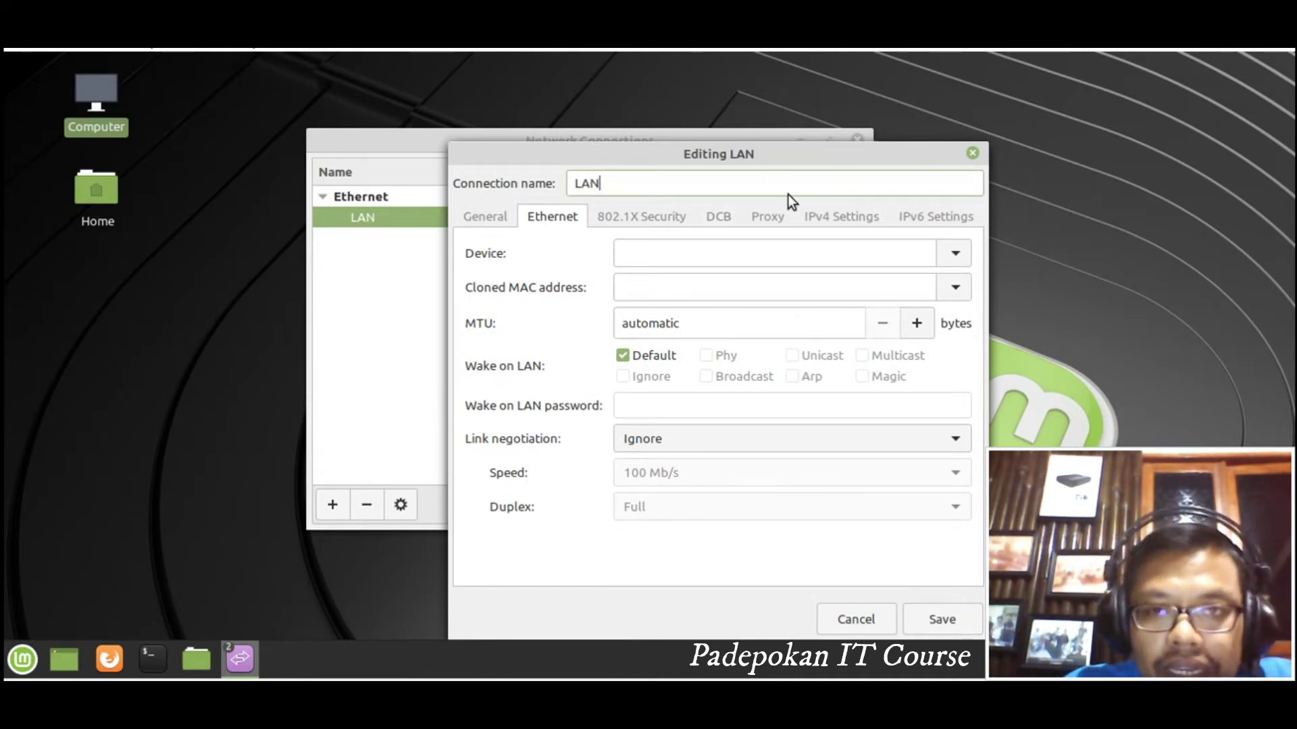
Set the IPv4 method of the new LAN connection to Manual.
left_click(845, 215)
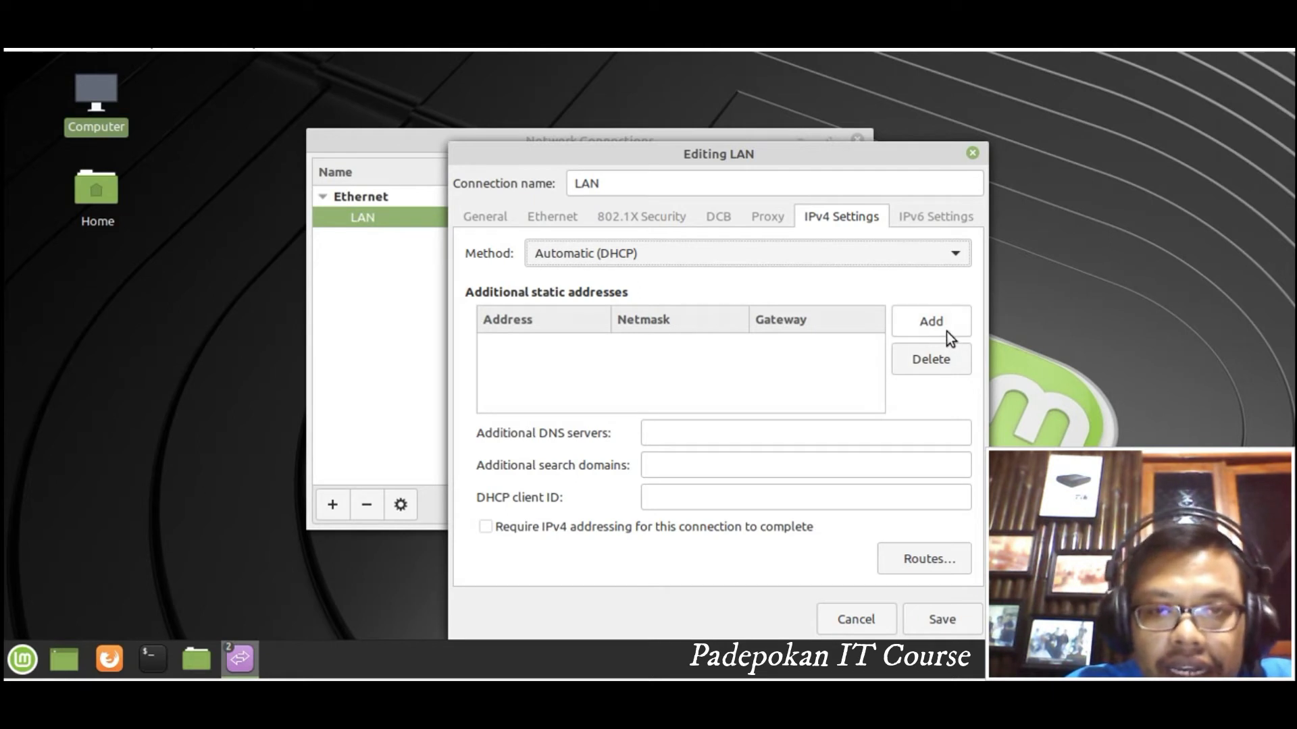
left_click(959, 253)
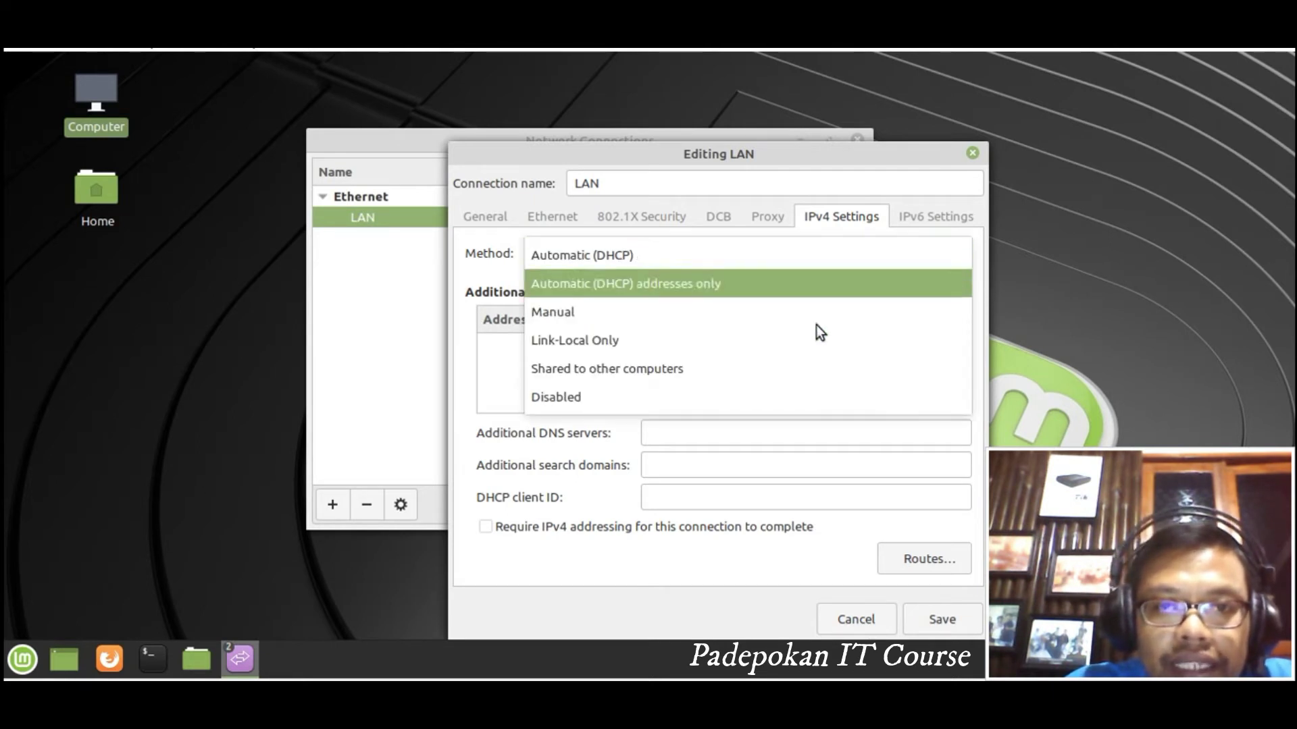
left_click(747, 312)
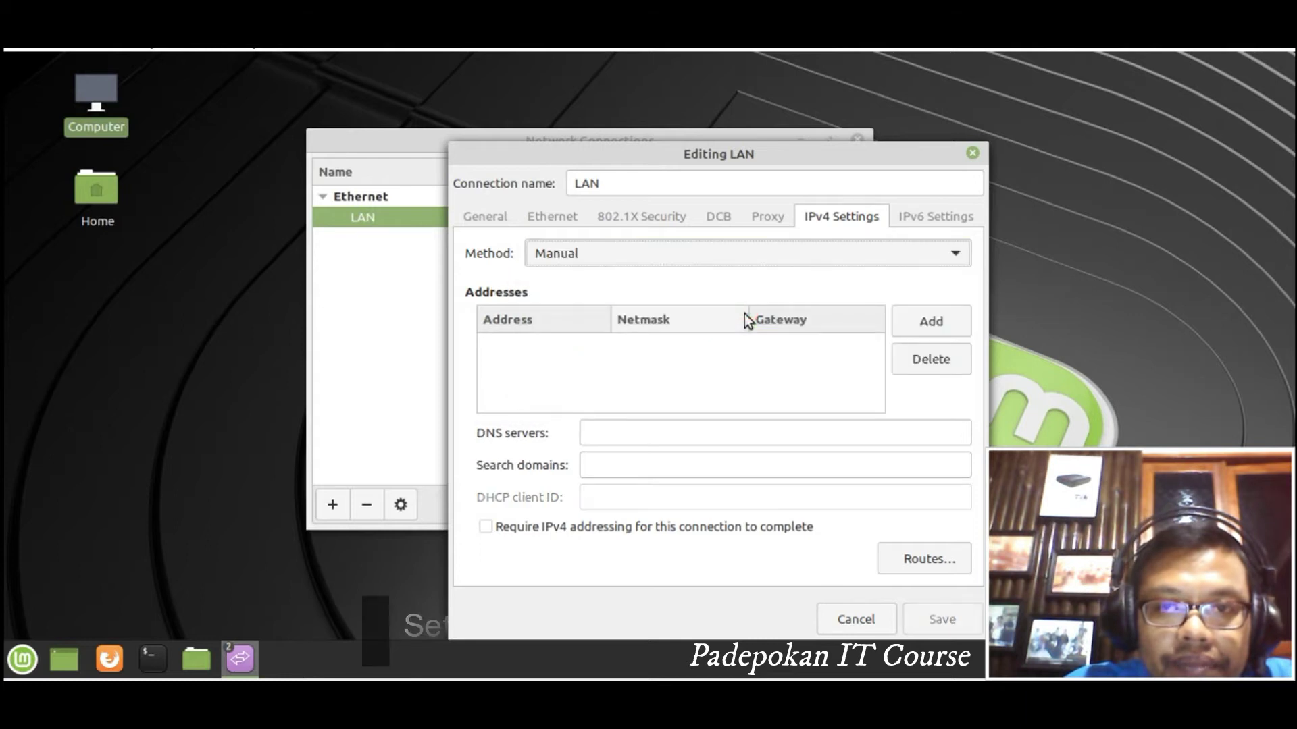
Add a static IPv4 entry with address 192.168.10.10, netmask 255.255.255.0 and gateway 192.168.10.1.
left_click(938, 325)
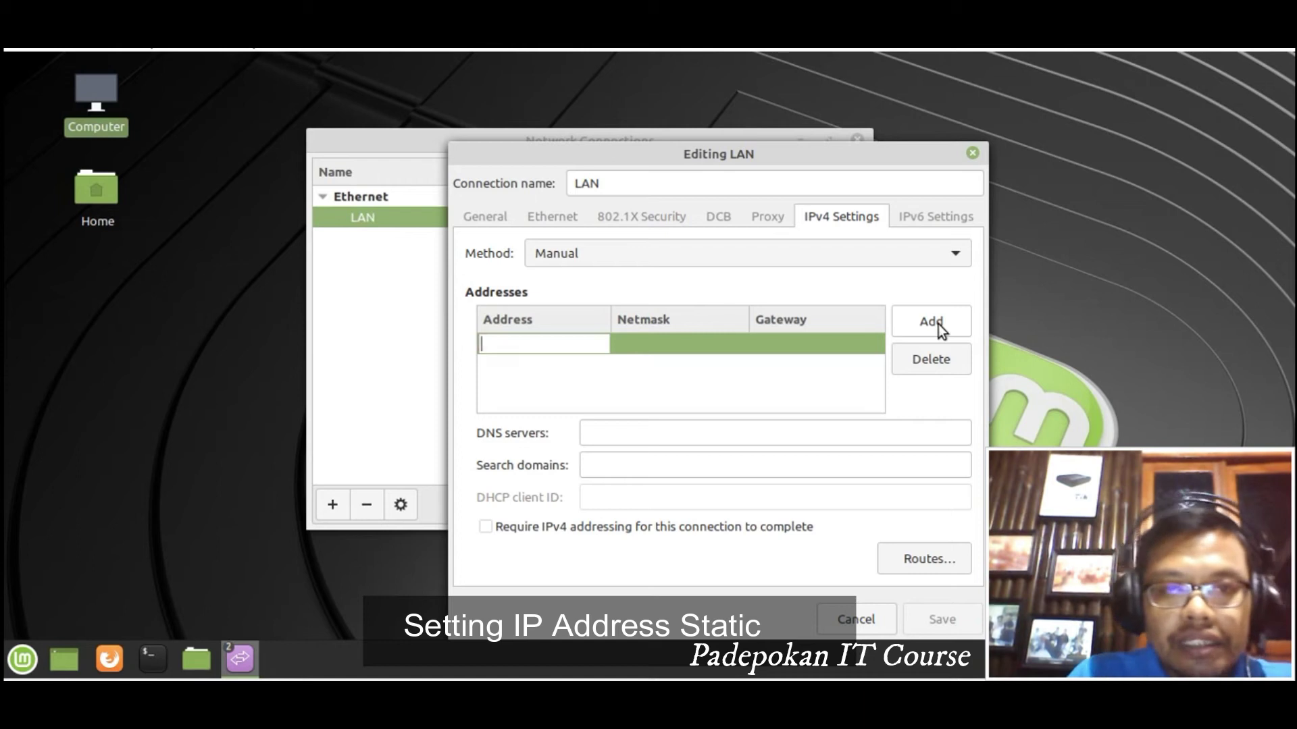
type("192.16")
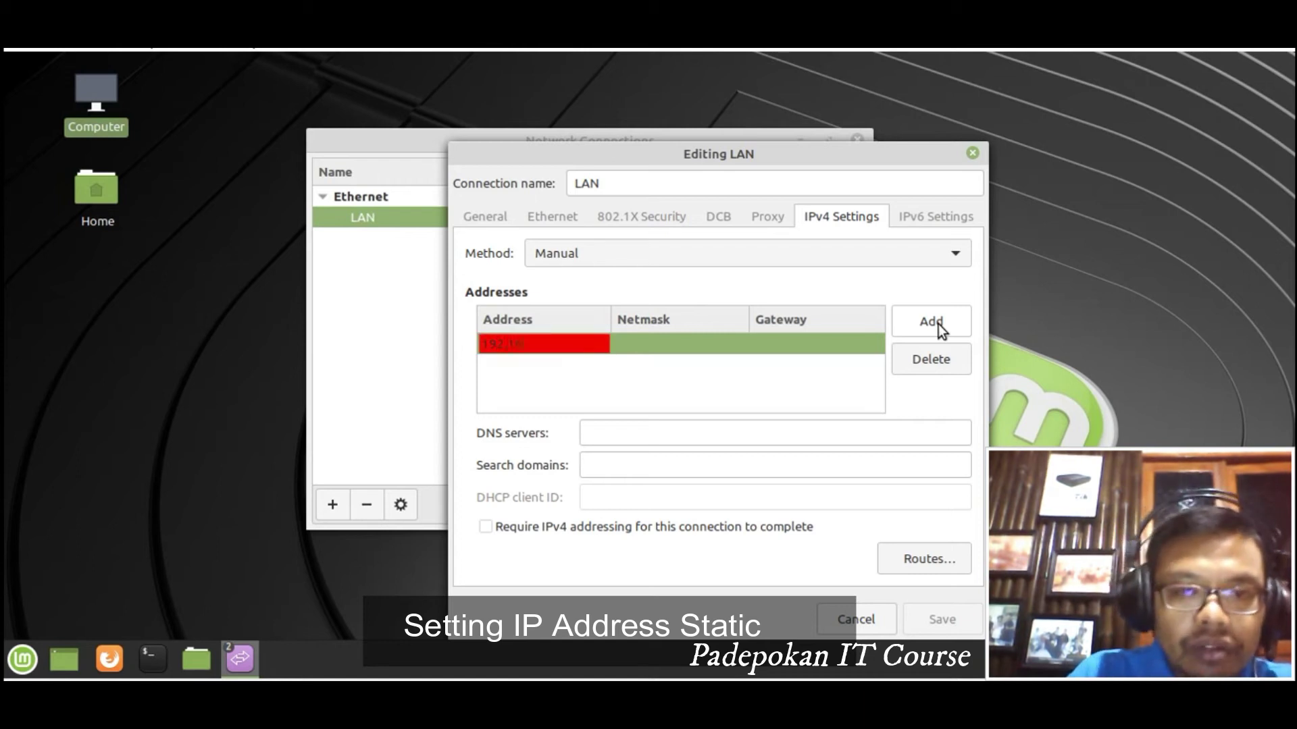
type("8")
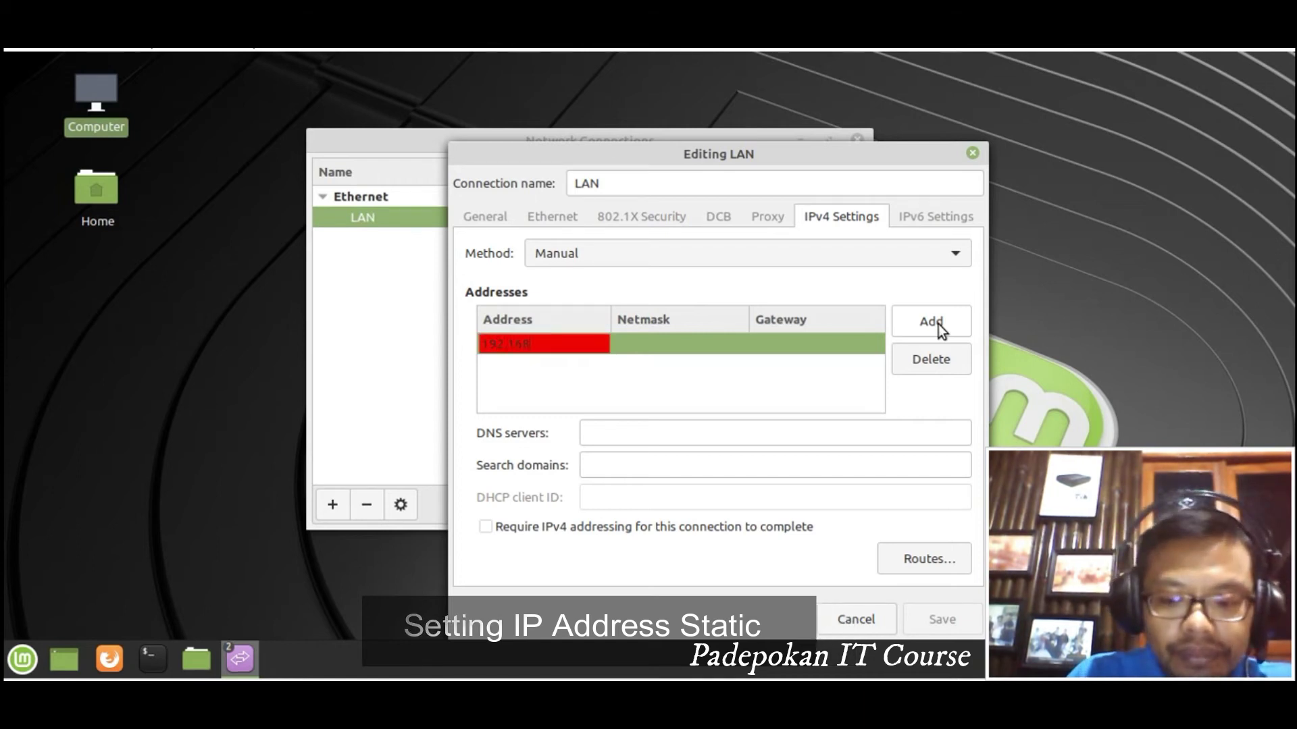
type(".10.10")
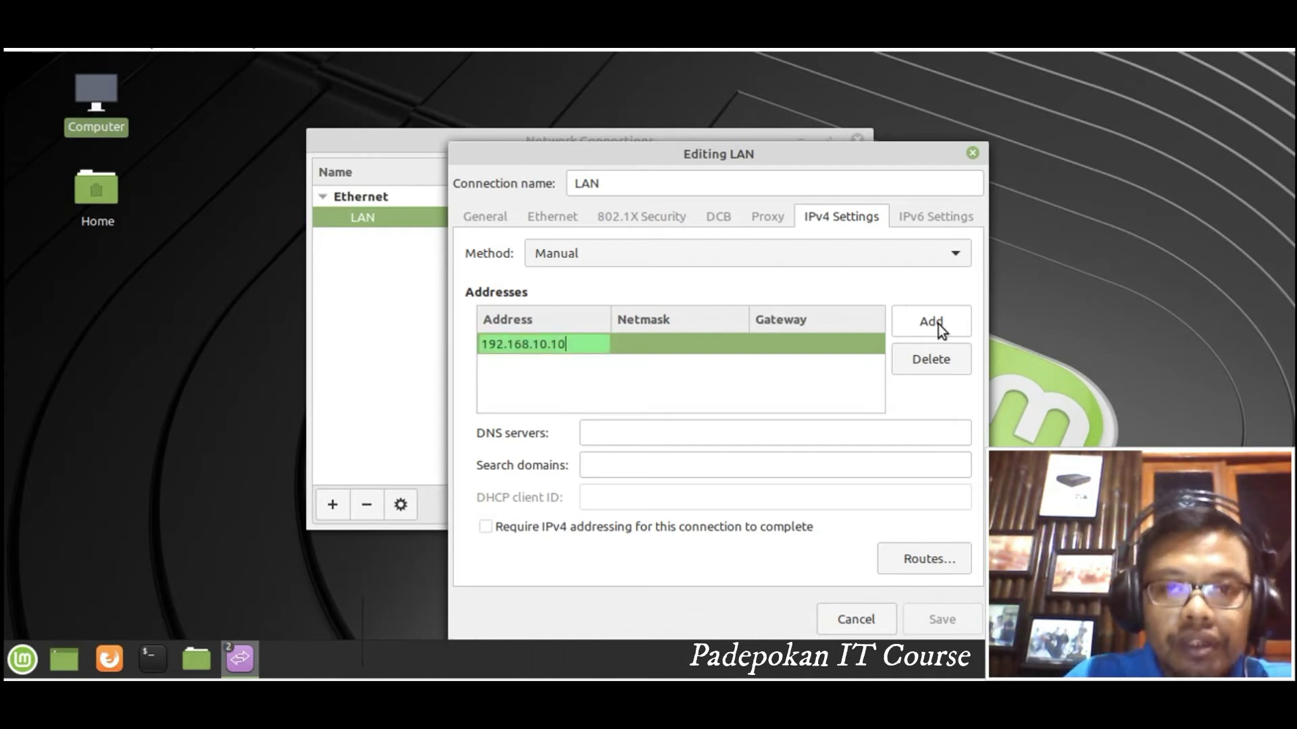
key("Tab")
type("255.")
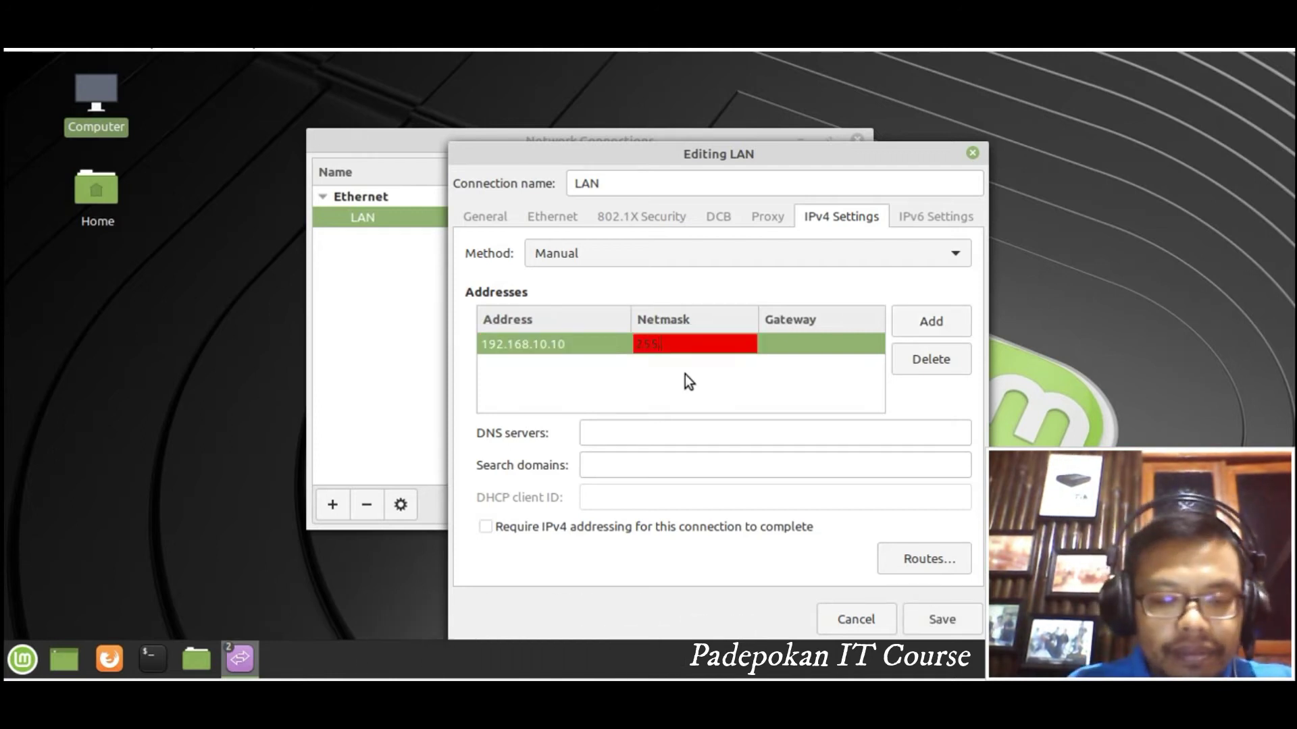
type("255.255.0")
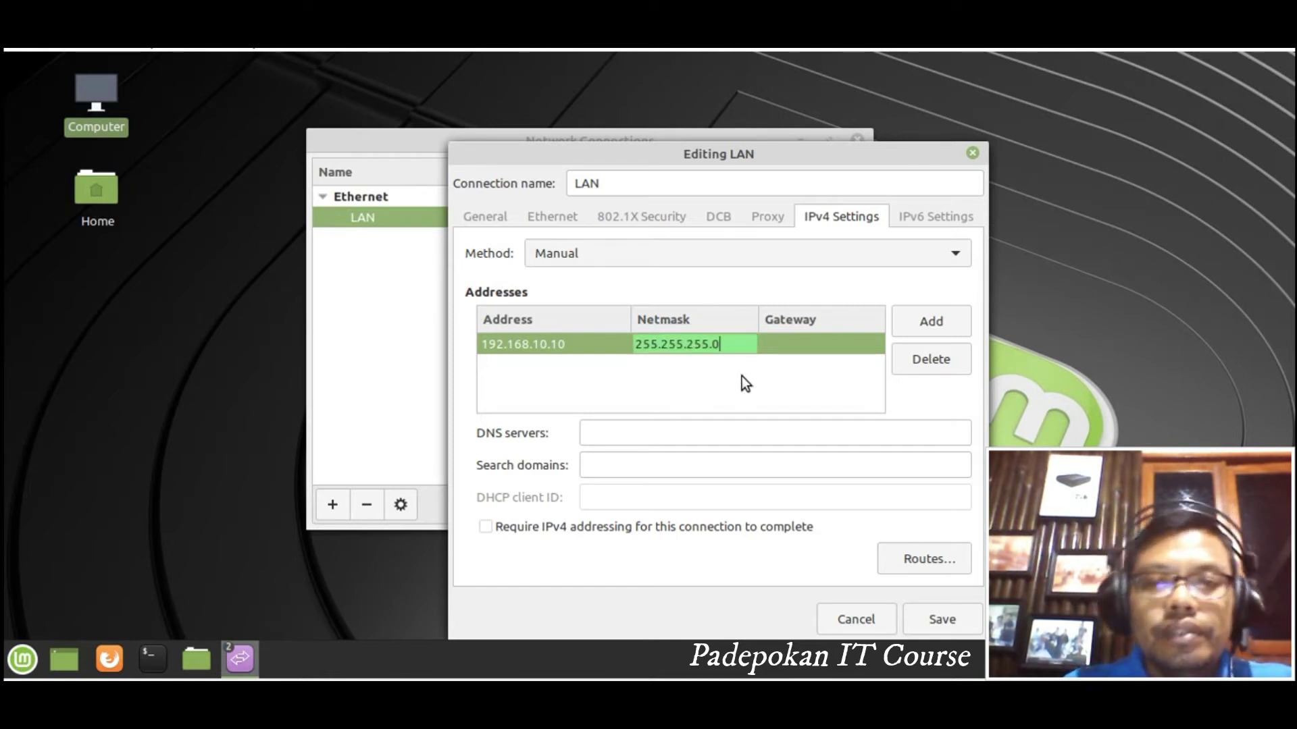
left_click(801, 339)
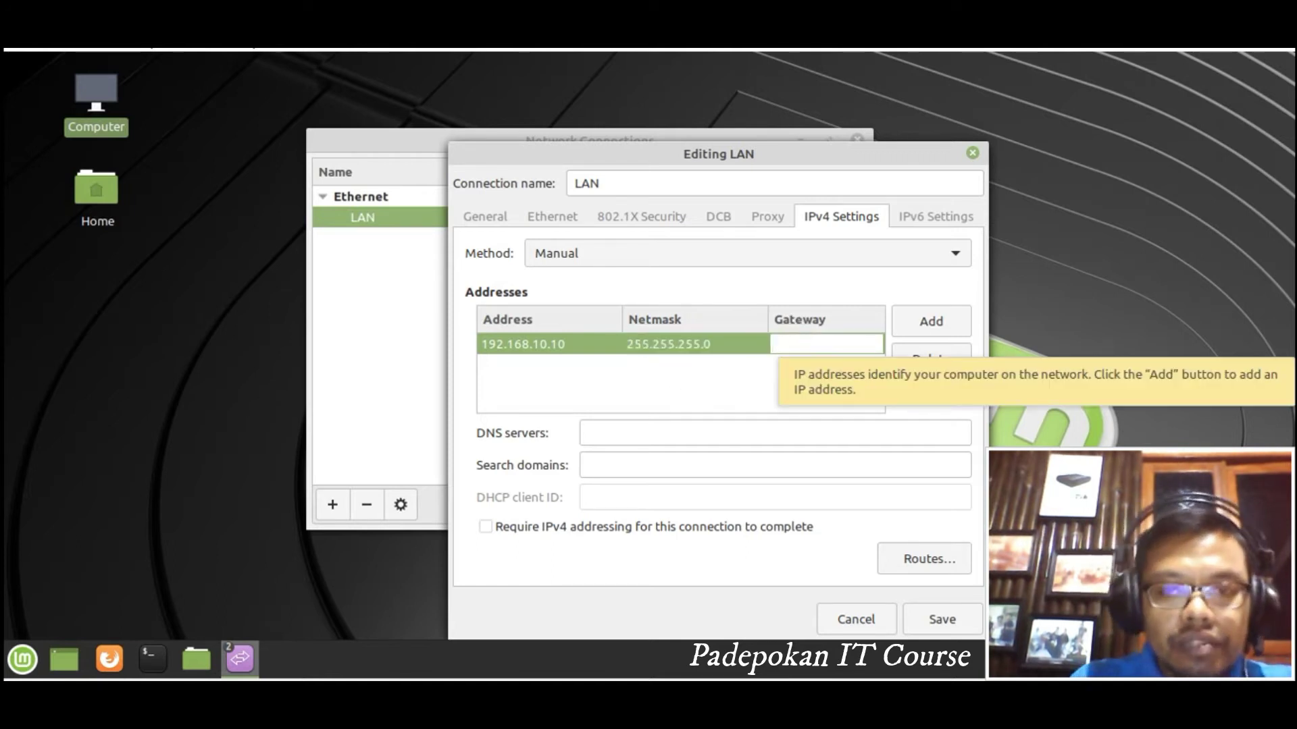
type("192.168")
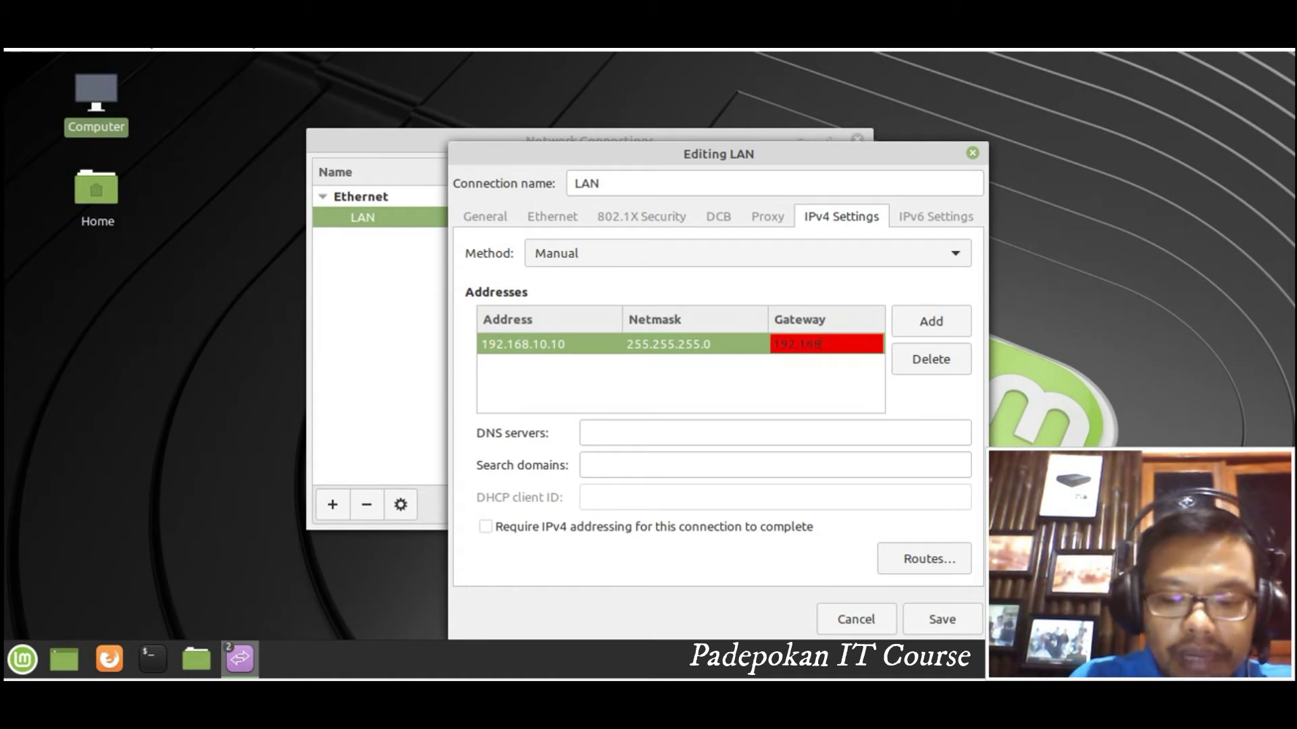
type(".10.1")
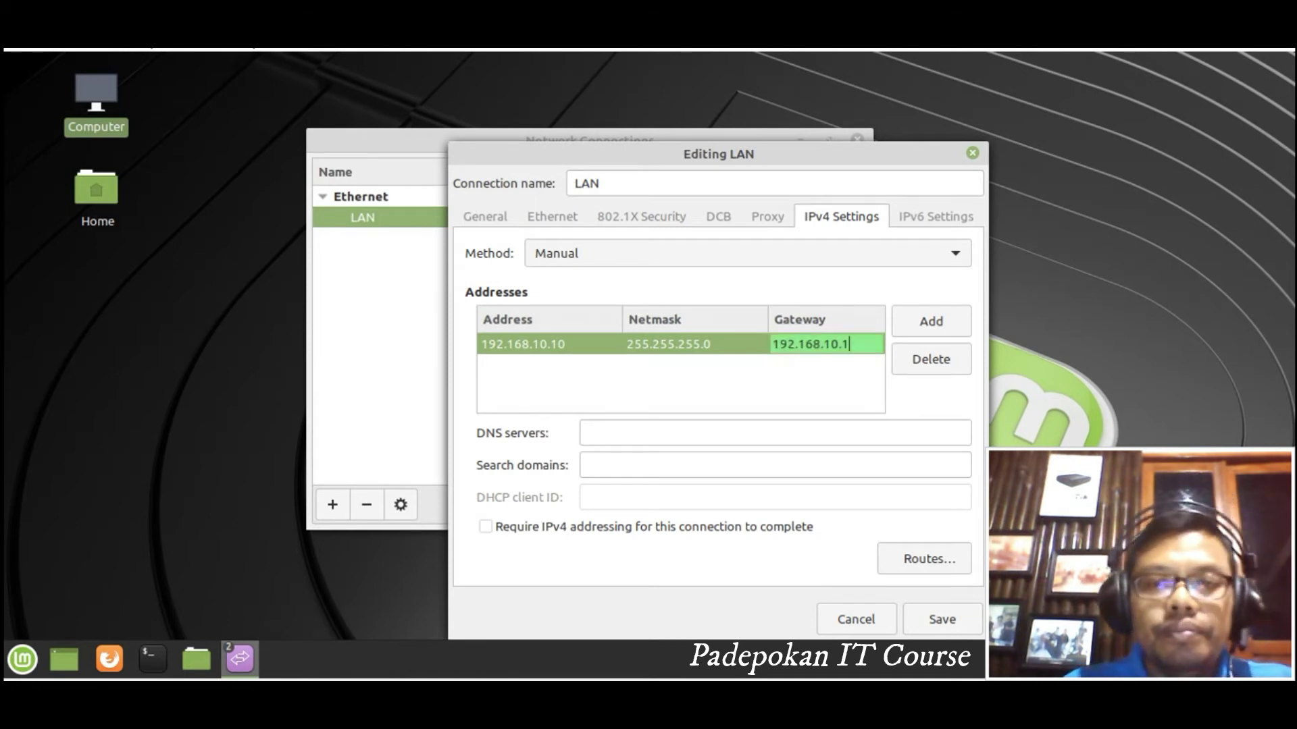
Set the DNS server to 8.8.8.8 and close the editor of the new connection.
left_click(608, 432)
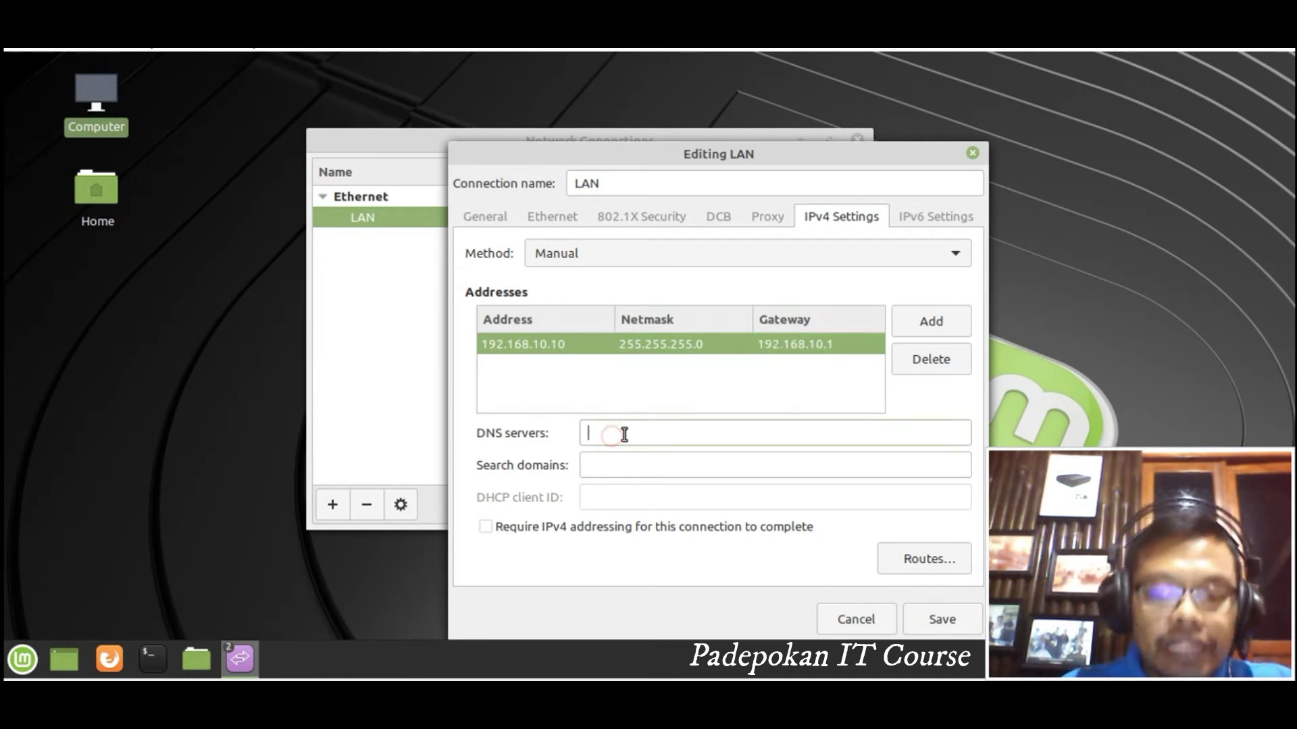
type("8.8")
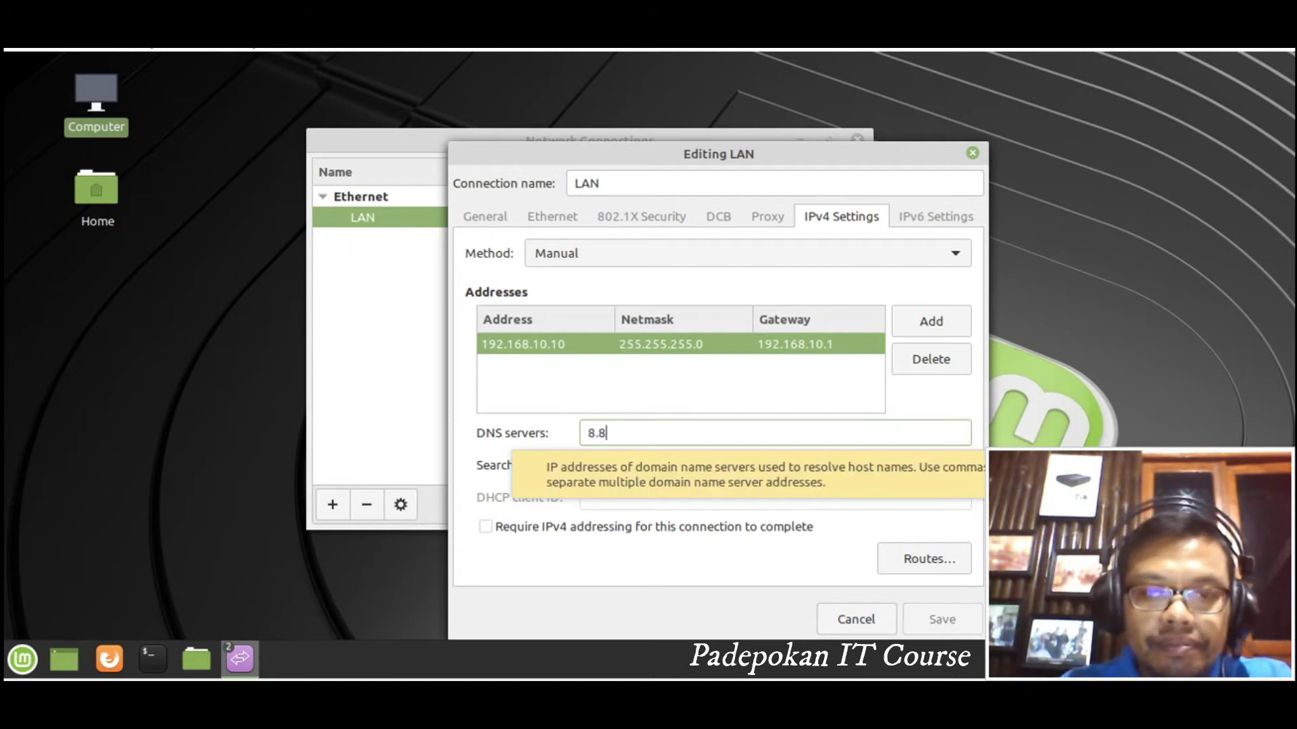
type(".8.8.8")
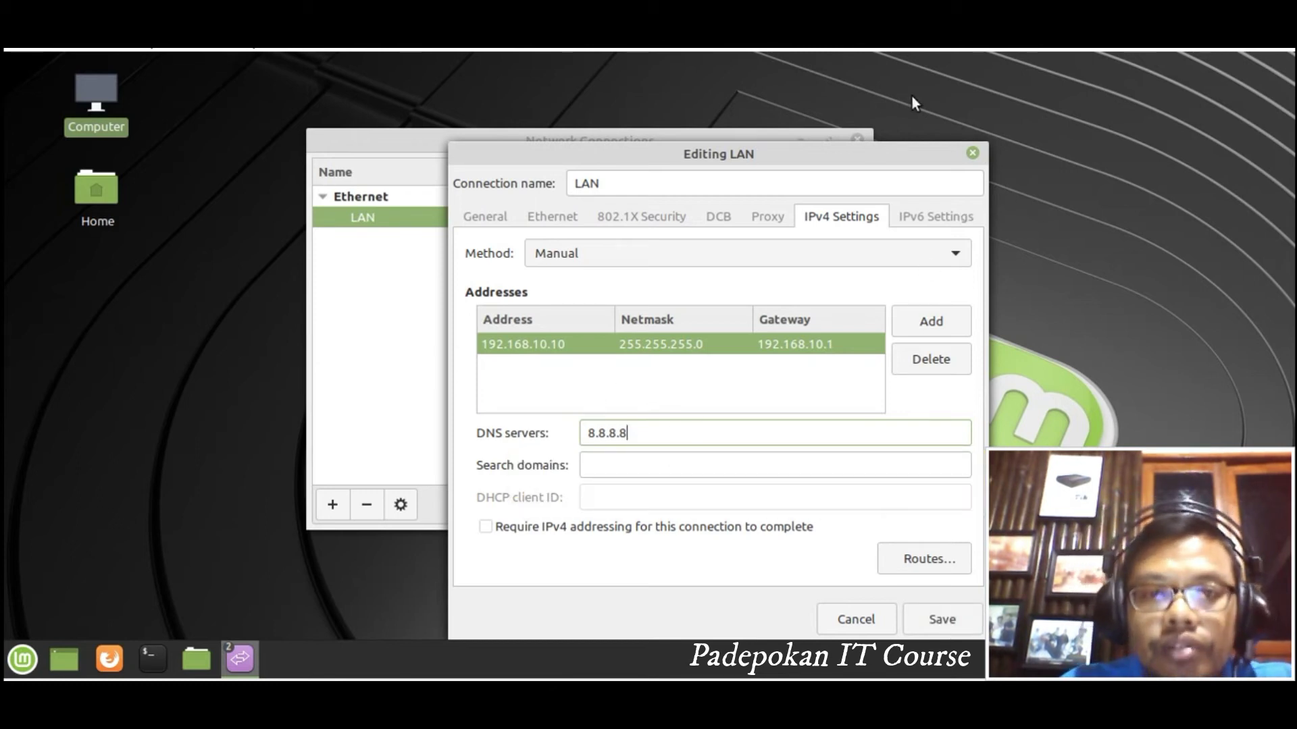
left_click(945, 621)
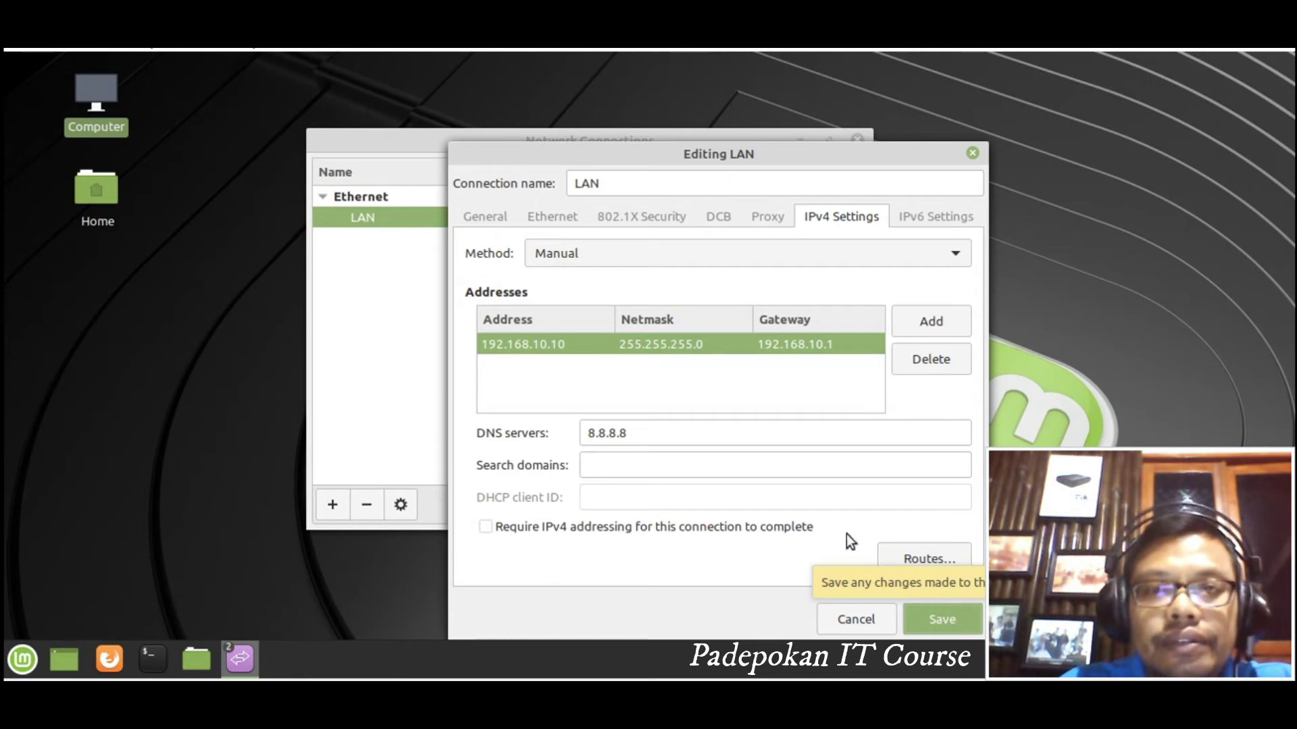
left_click(973, 152)
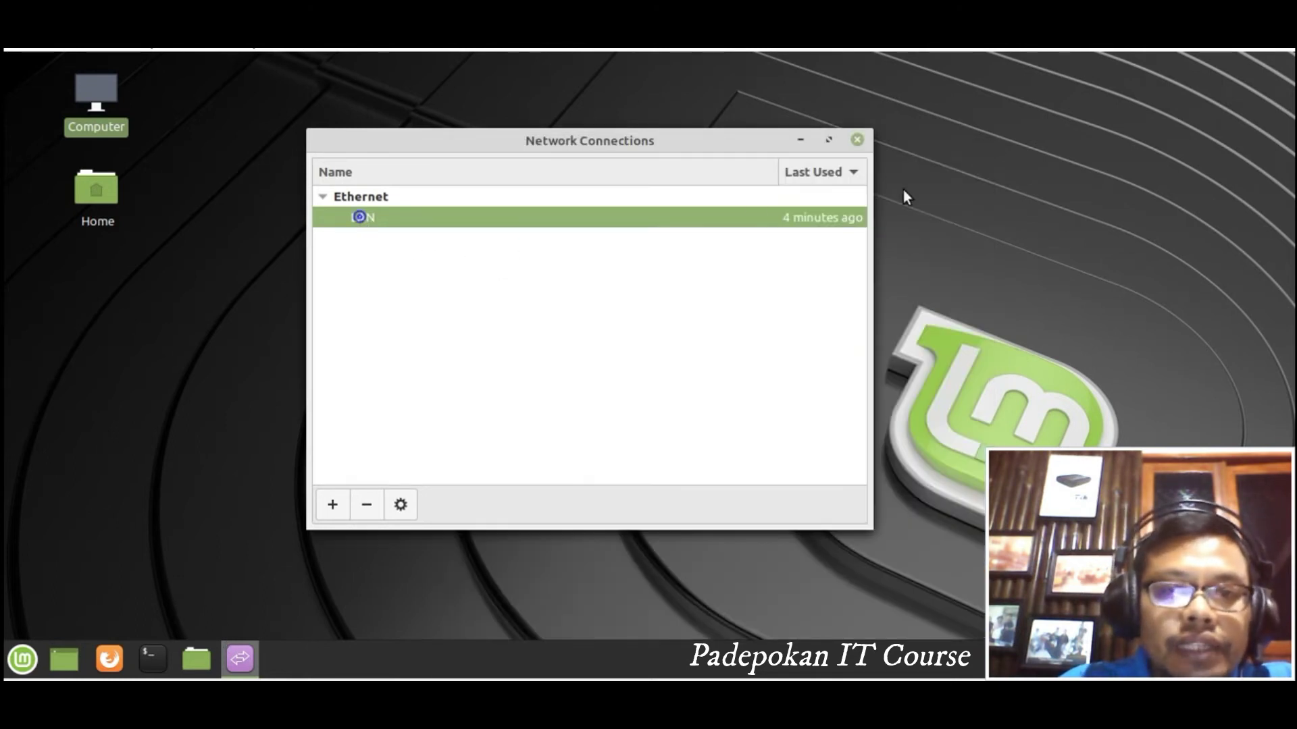
Review the IPv4 settings of the existing LAN connection, then close its editor and the connections list.
double_click(420, 216)
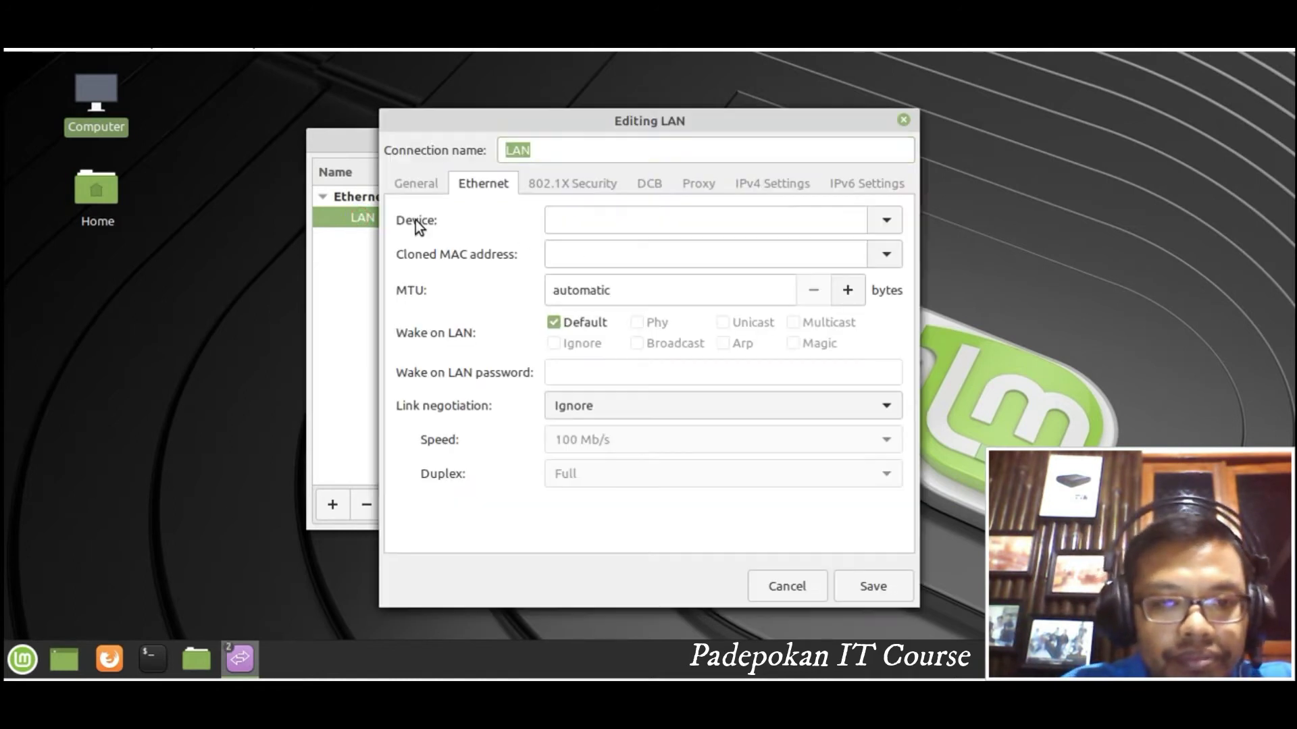
left_click(753, 178)
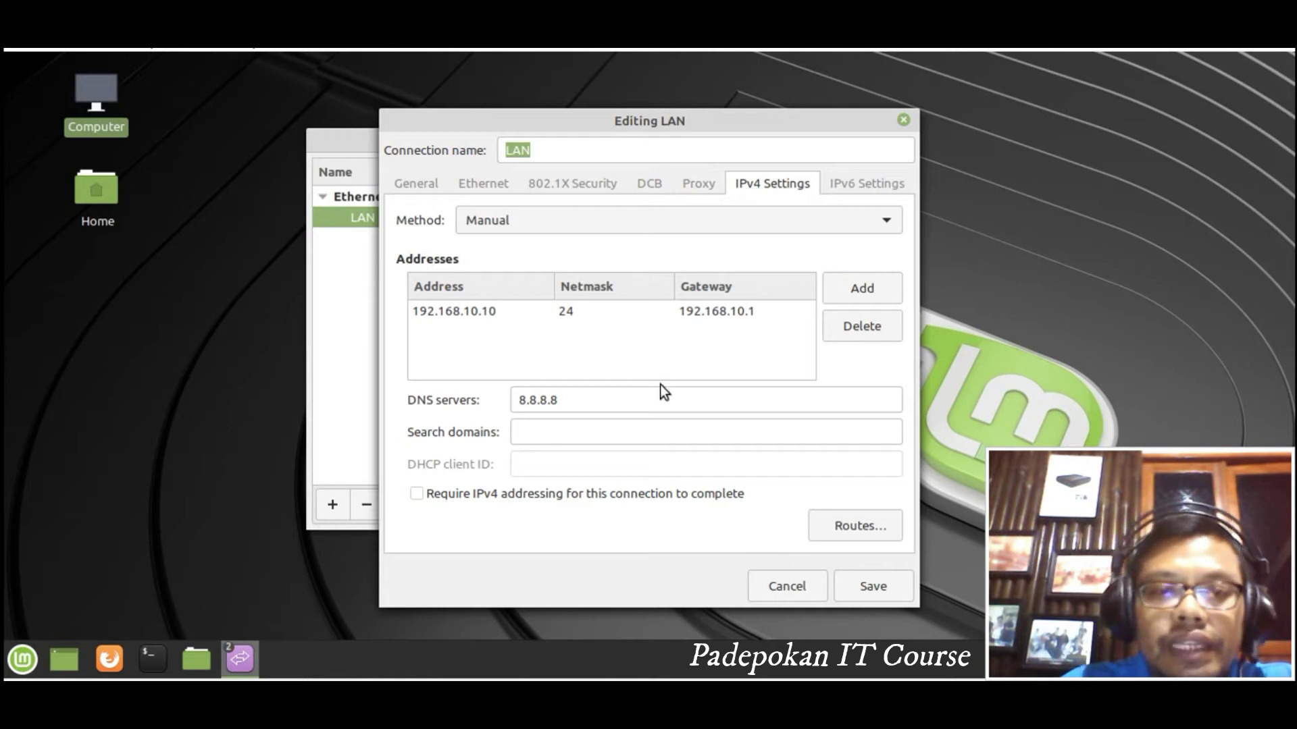
left_click(904, 121)
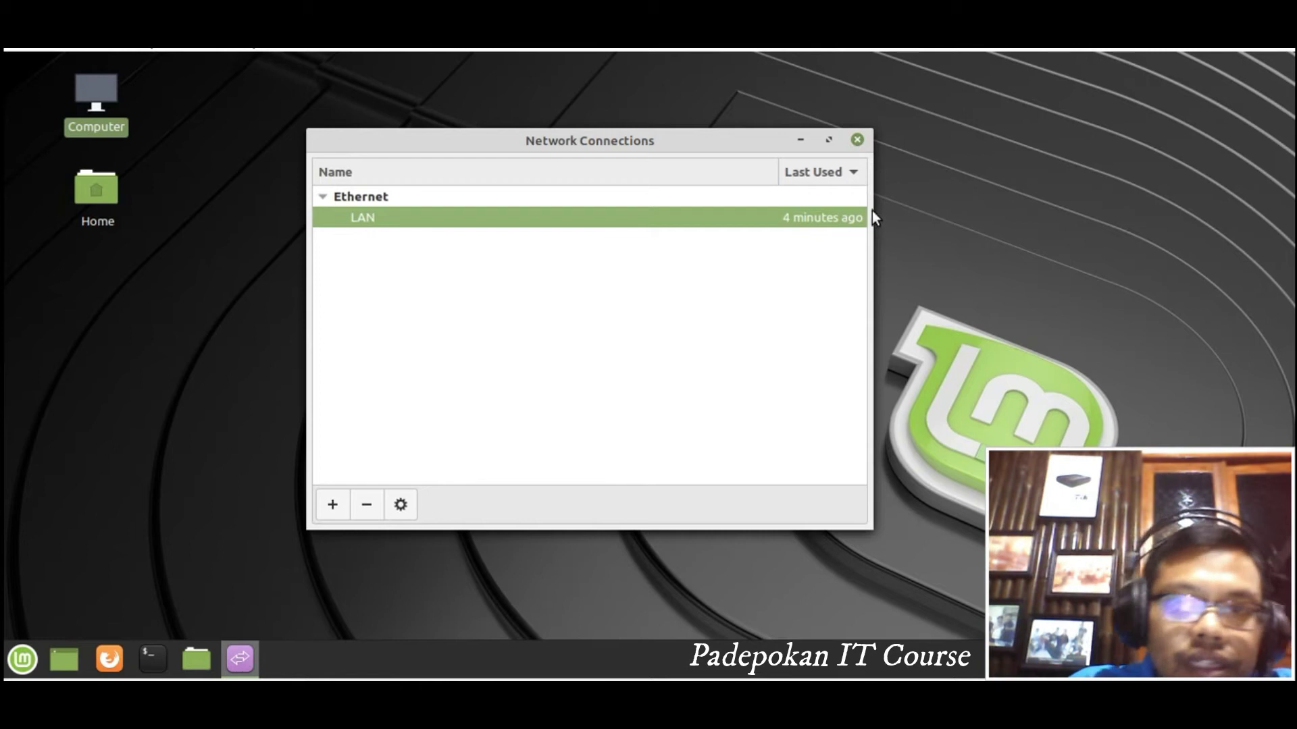
left_click(857, 140)
Test the connection from a terminal on the desktop with ping 192.168.10.10, then close the terminal.
right_click(669, 220)
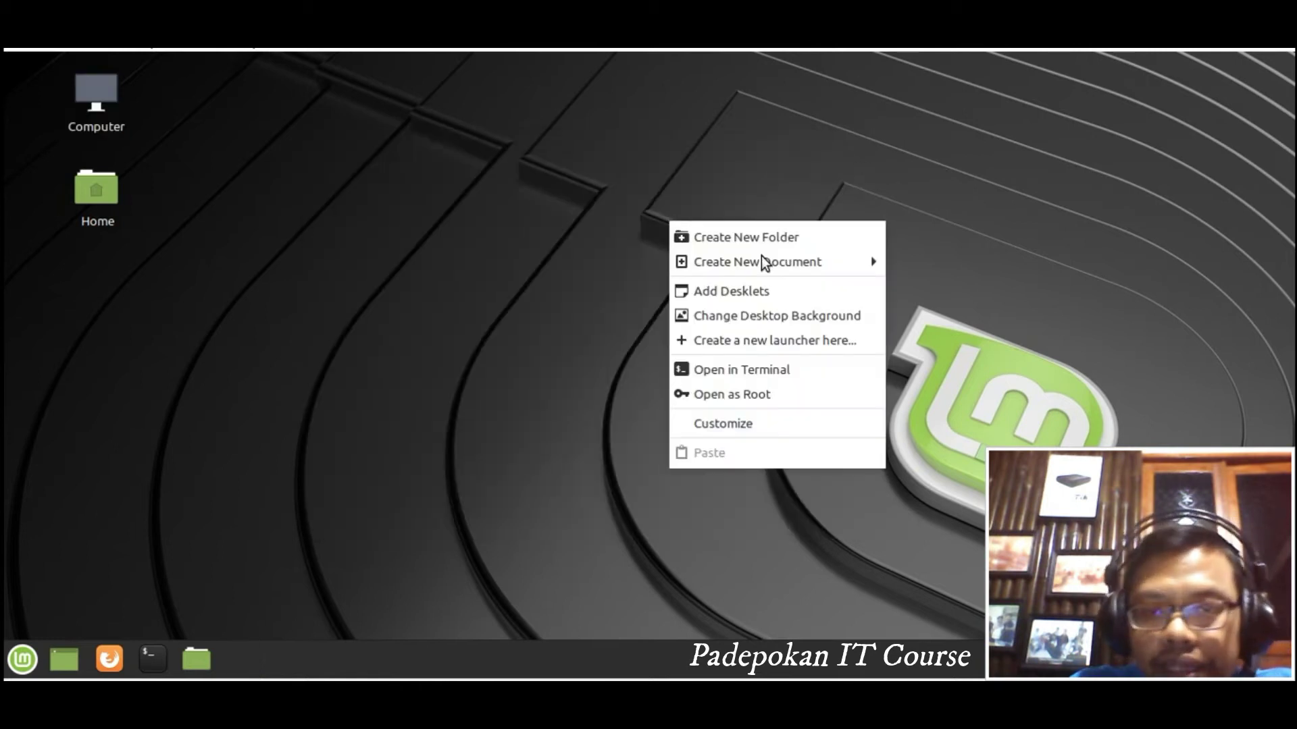
left_click(784, 378)
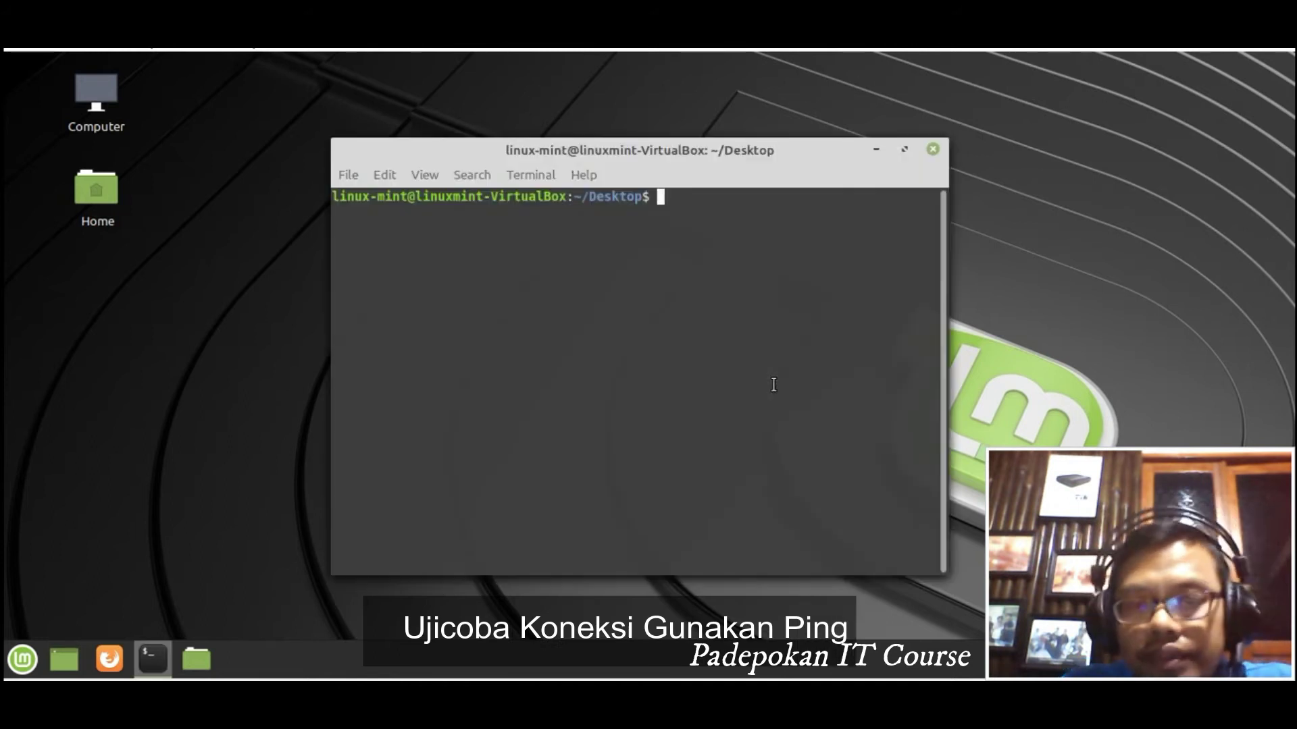
type("ping 192")
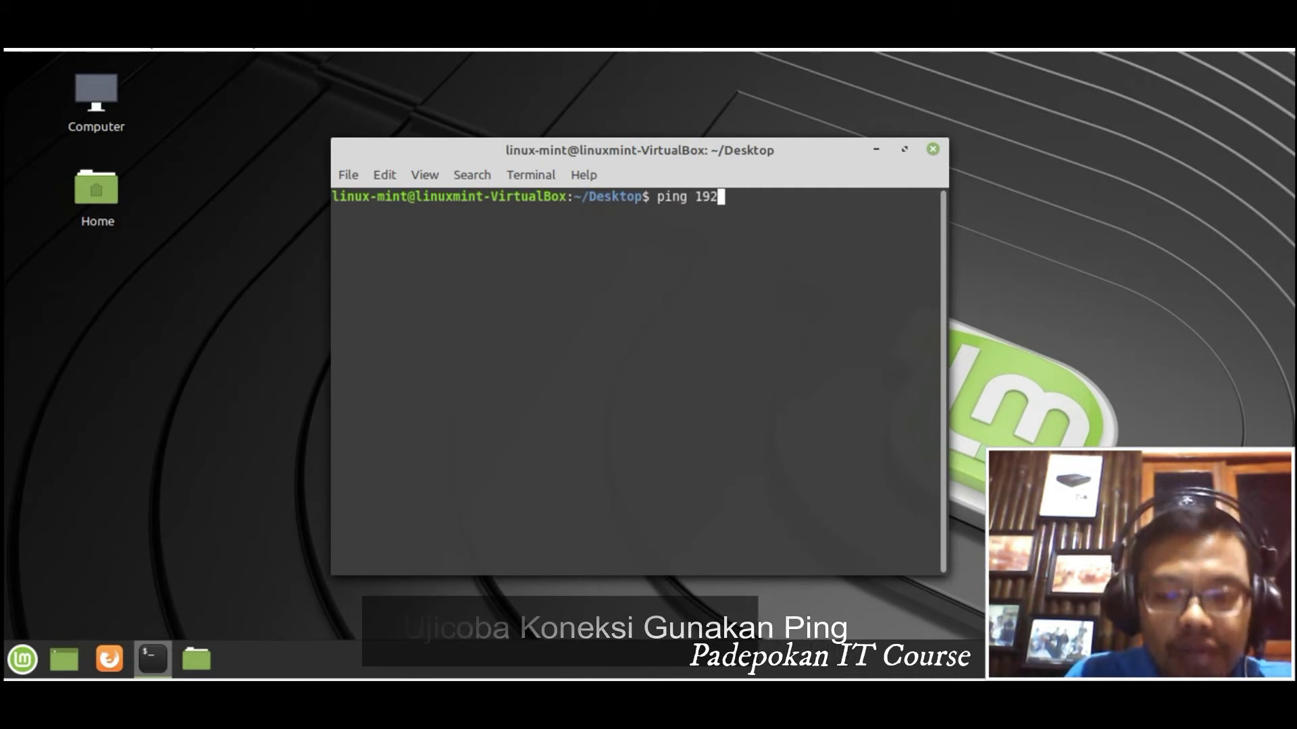
type(".168.10.10")
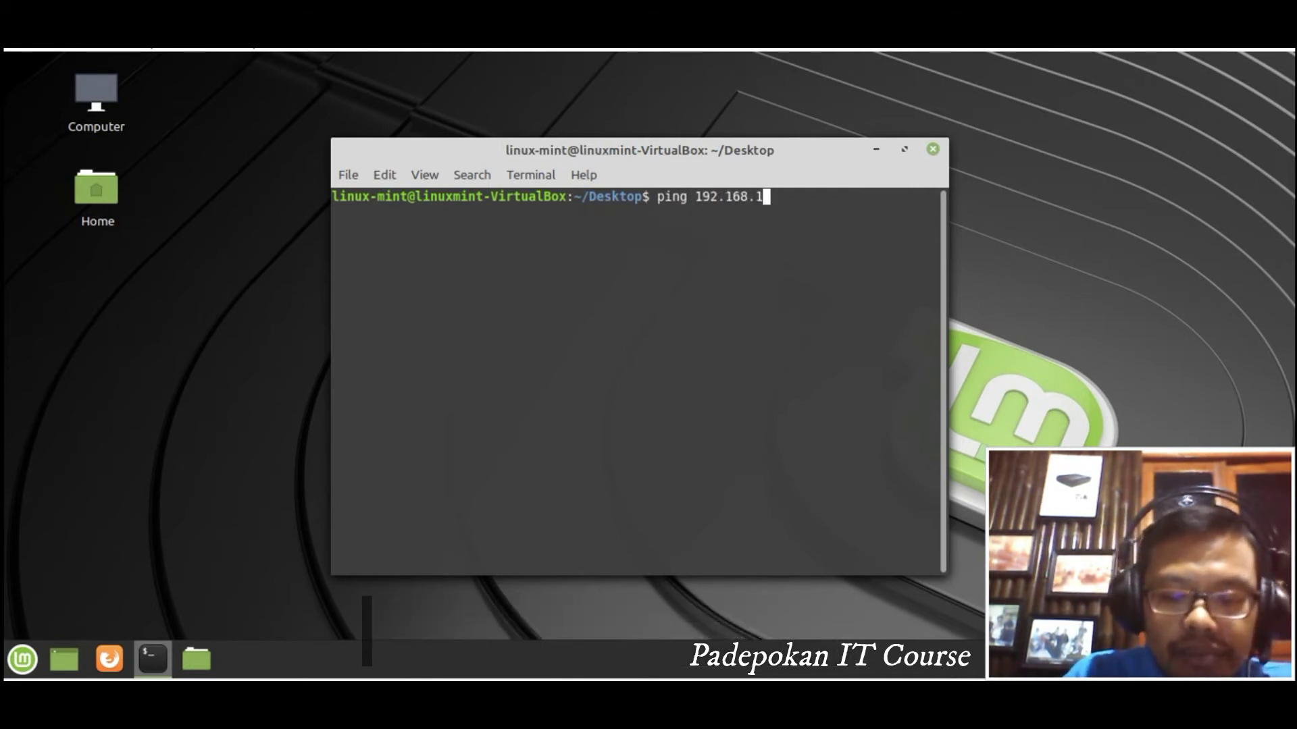
key("Return")
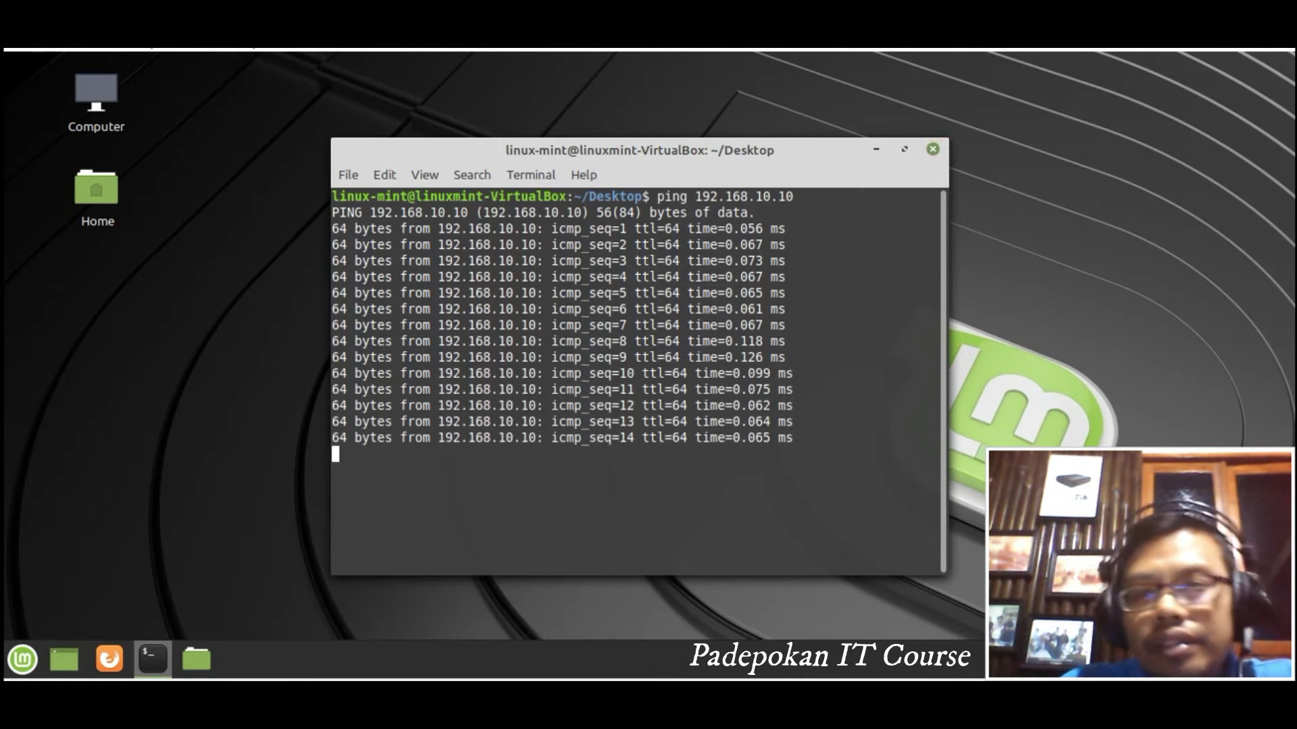
left_click(933, 149)
left_click(793, 432)
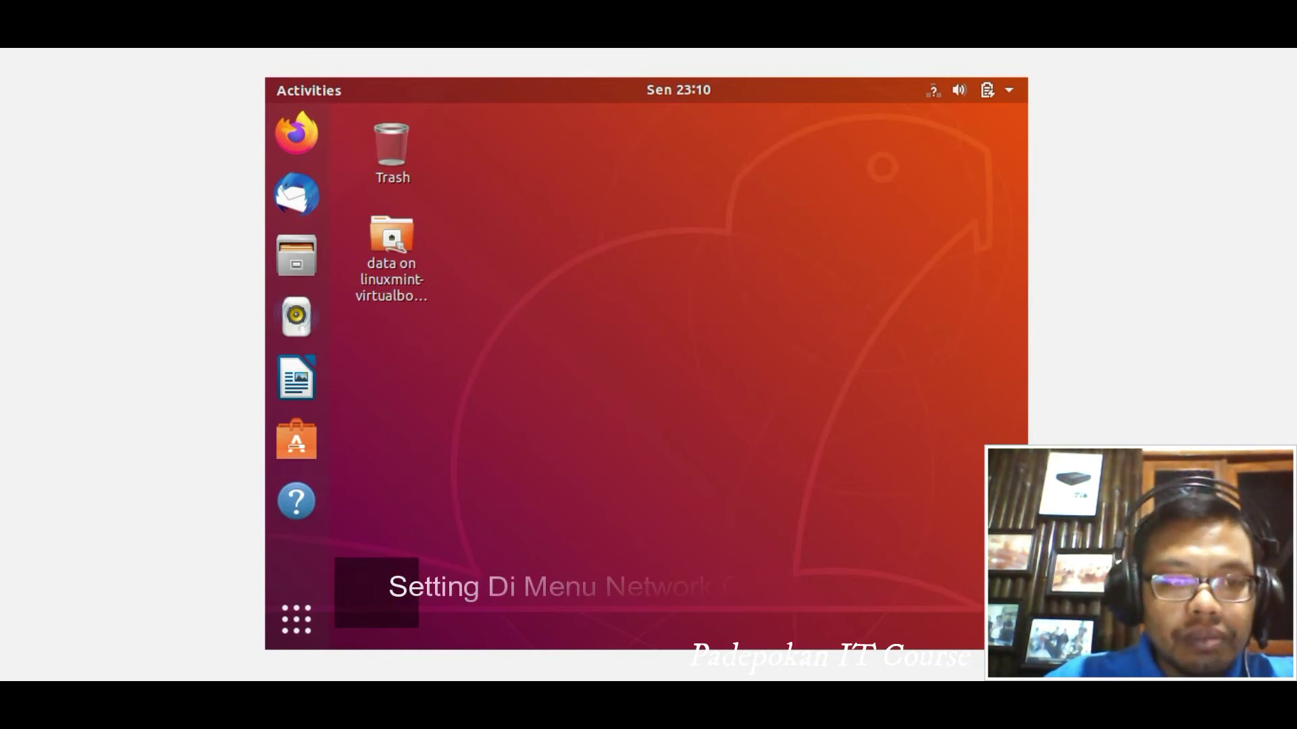
Search the applications for "network" and open the Network settings.
left_click(297, 622)
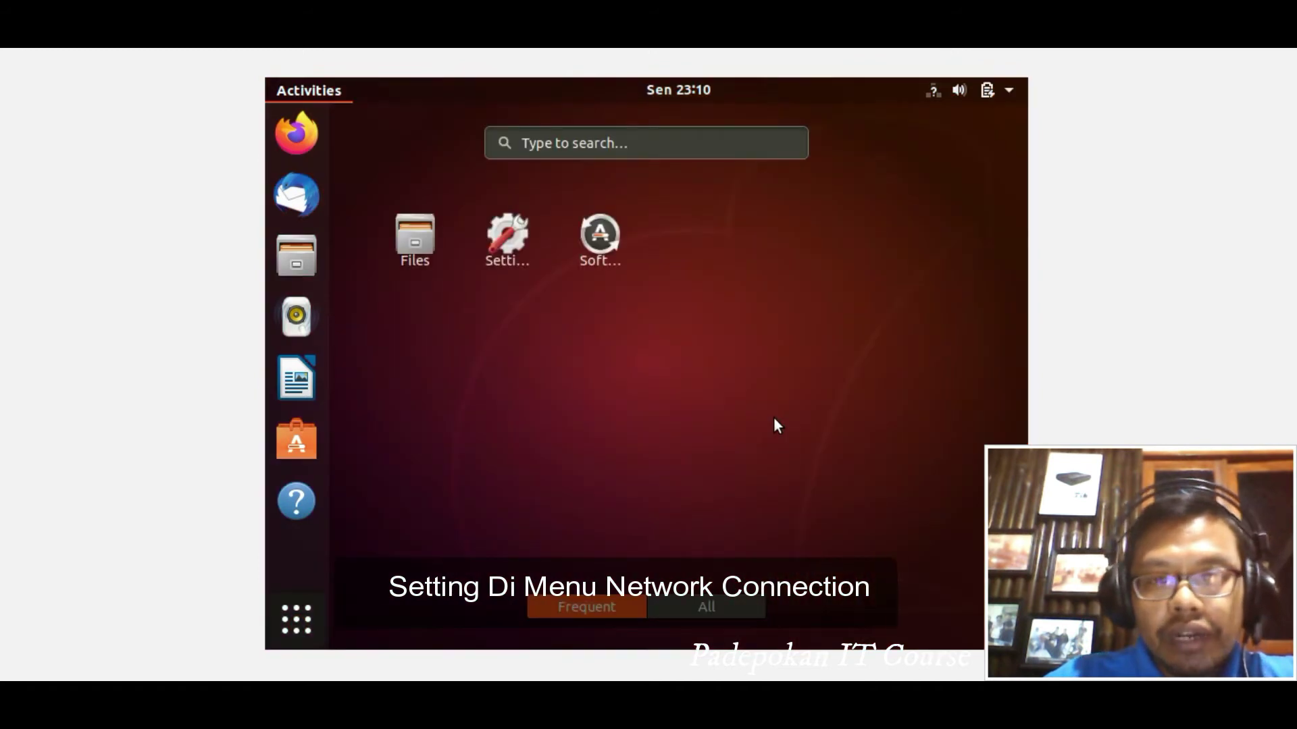
left_click(591, 141)
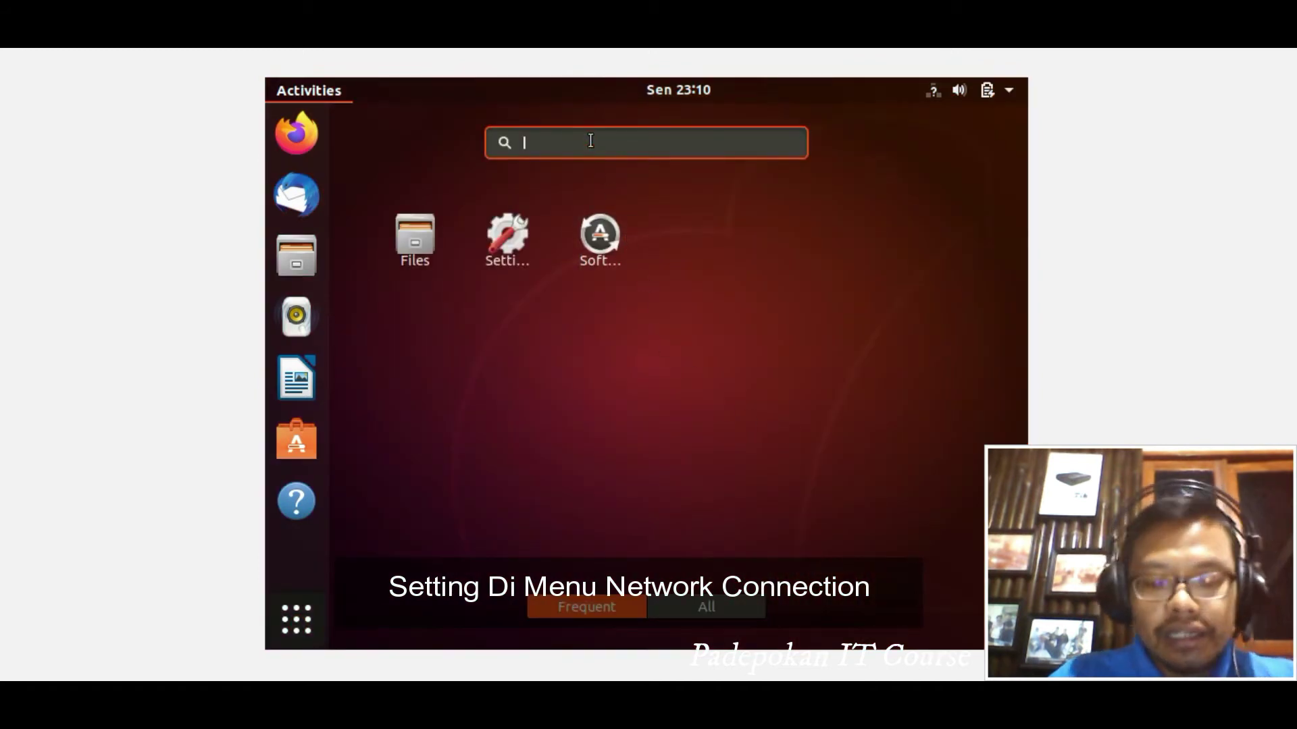
type("net")
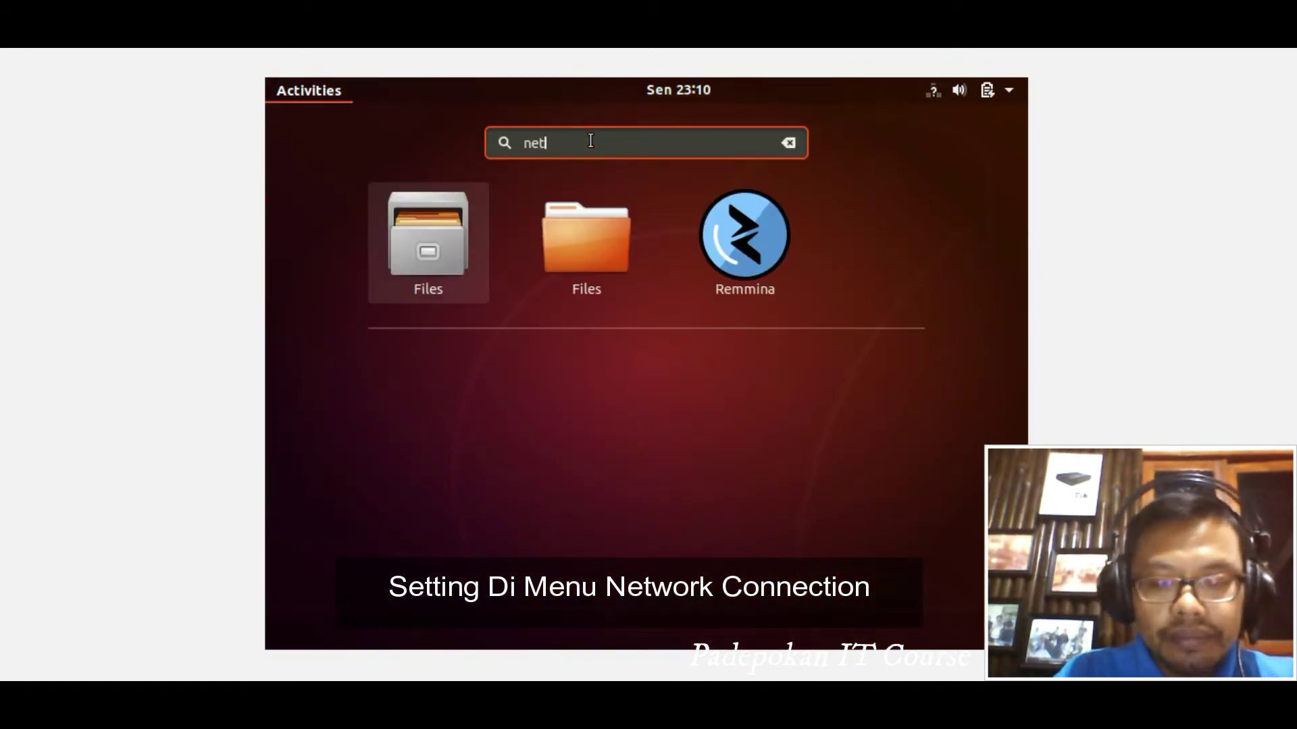
type("work")
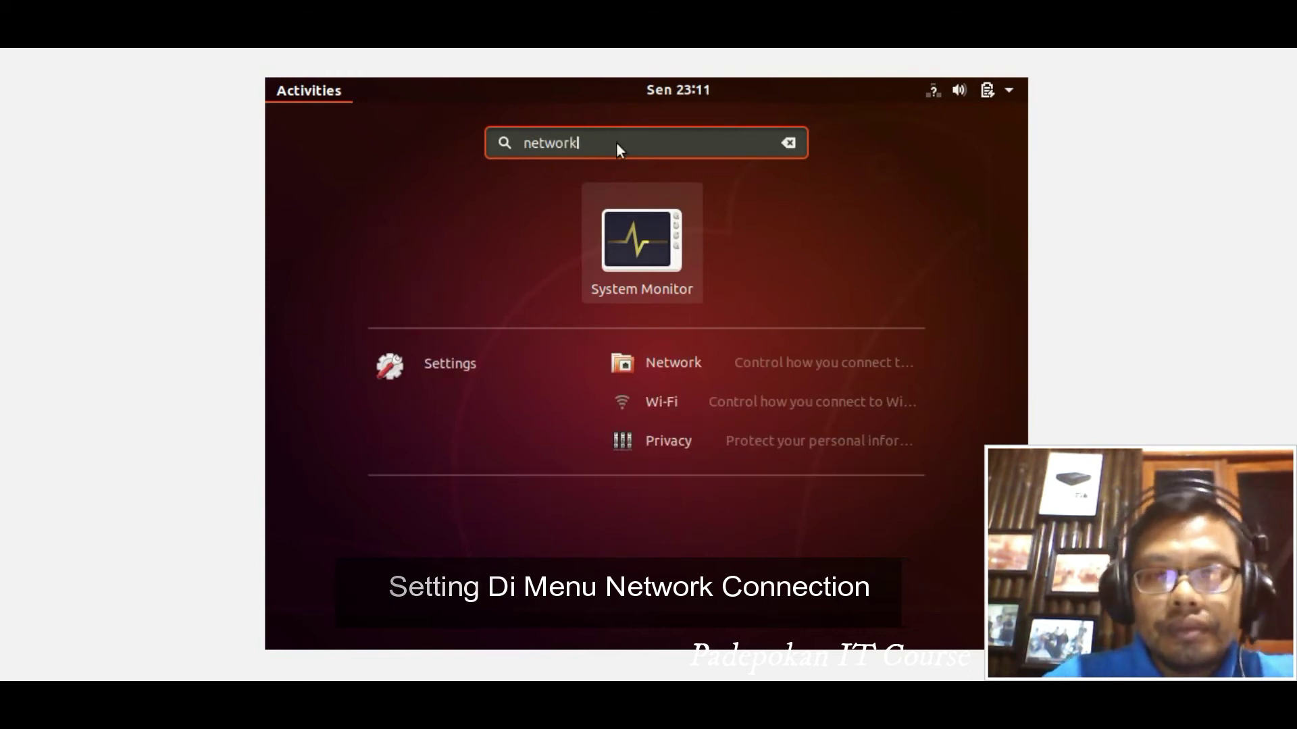
left_click(673, 368)
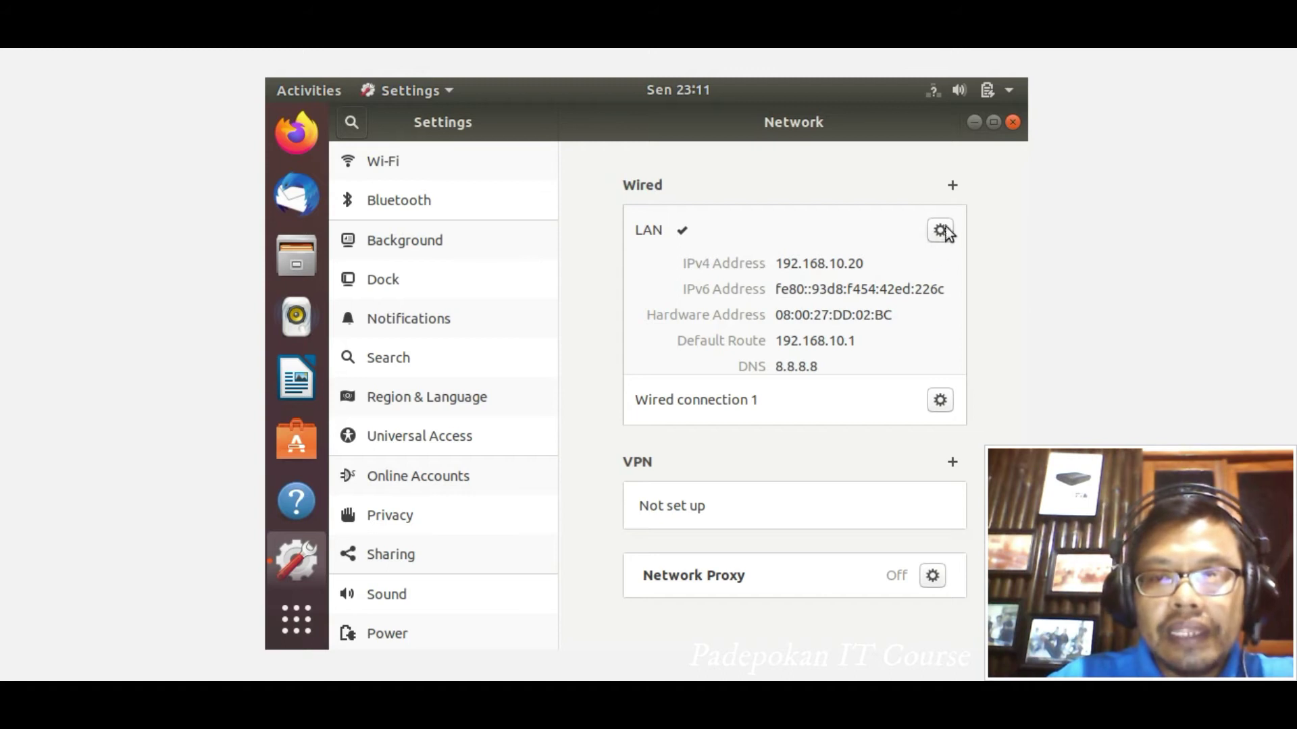
Start a new wired connection profile and name it LAN.
left_click(954, 189)
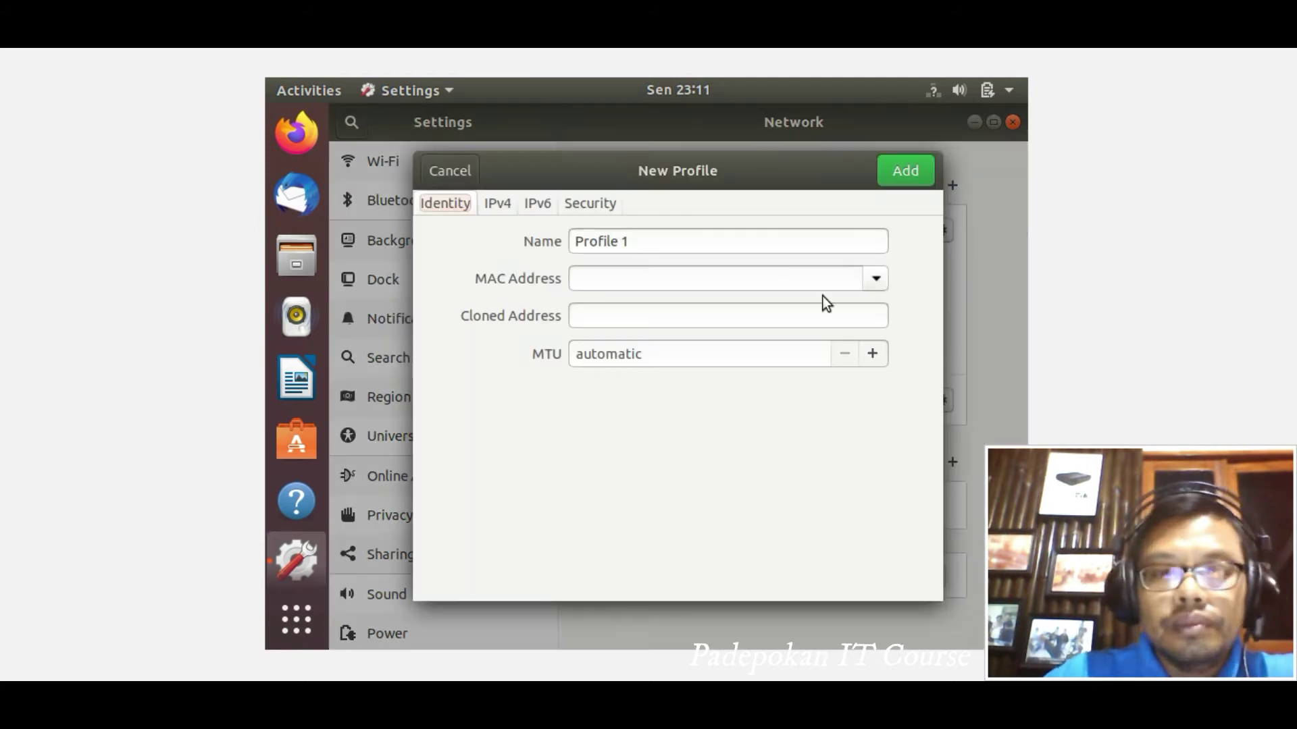
left_click_drag(643, 242, 568, 243)
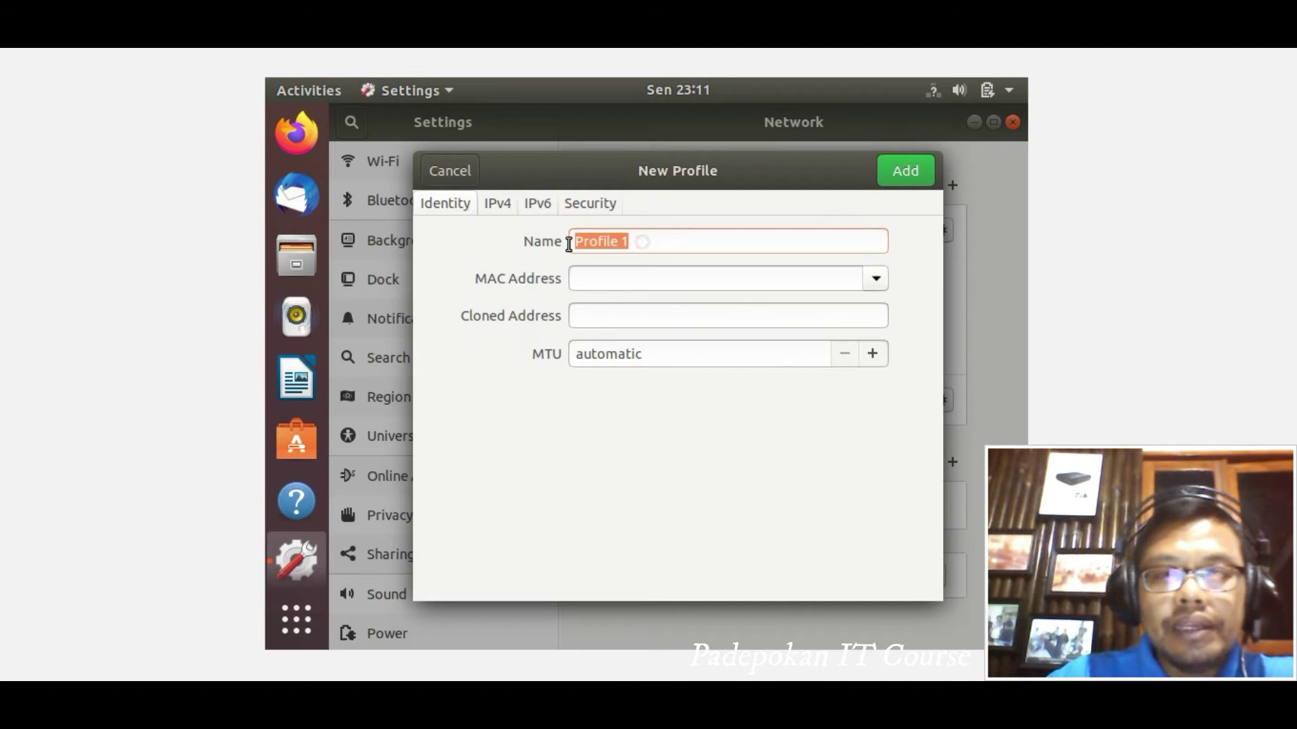
type("LAN")
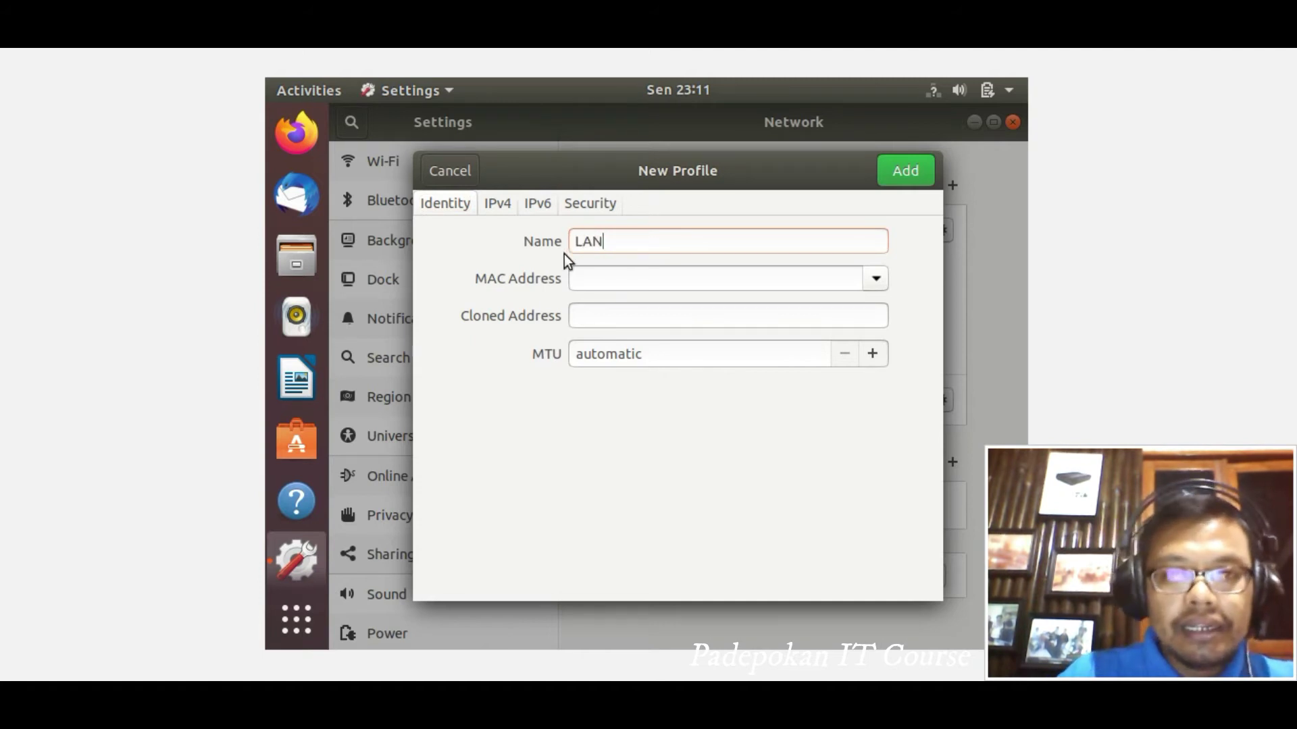
Set the profile's IPv4 method to Manual with address 192.168.10.20, netmask 255.255.255.0 and gateway 192.168.10.1.
left_click(505, 206)
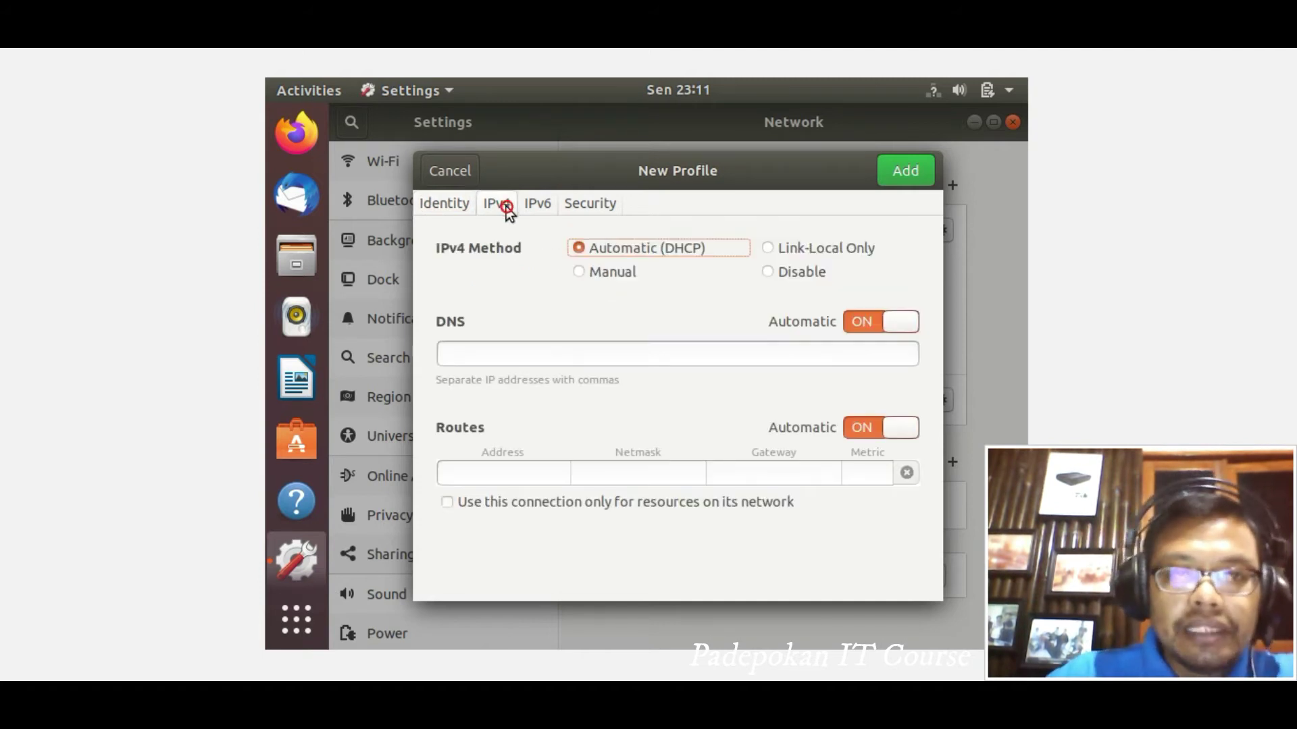
left_click(580, 273)
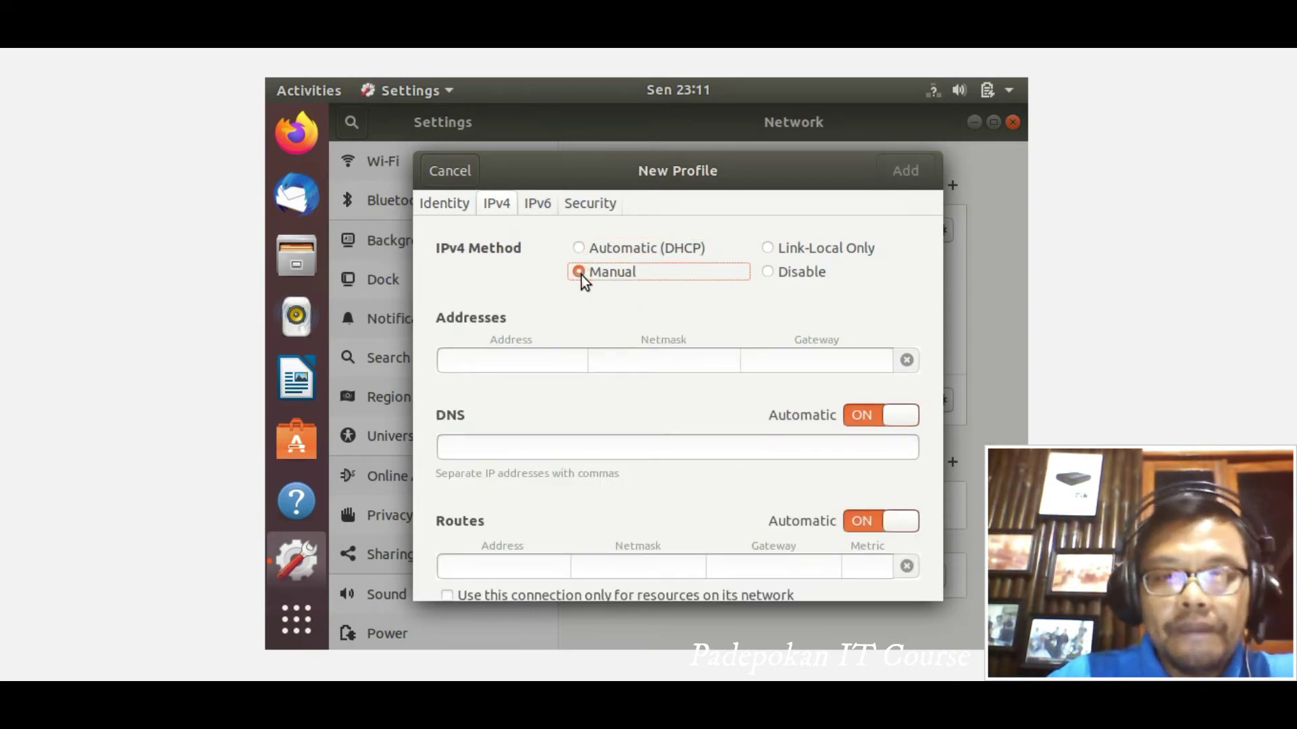
left_click(520, 358)
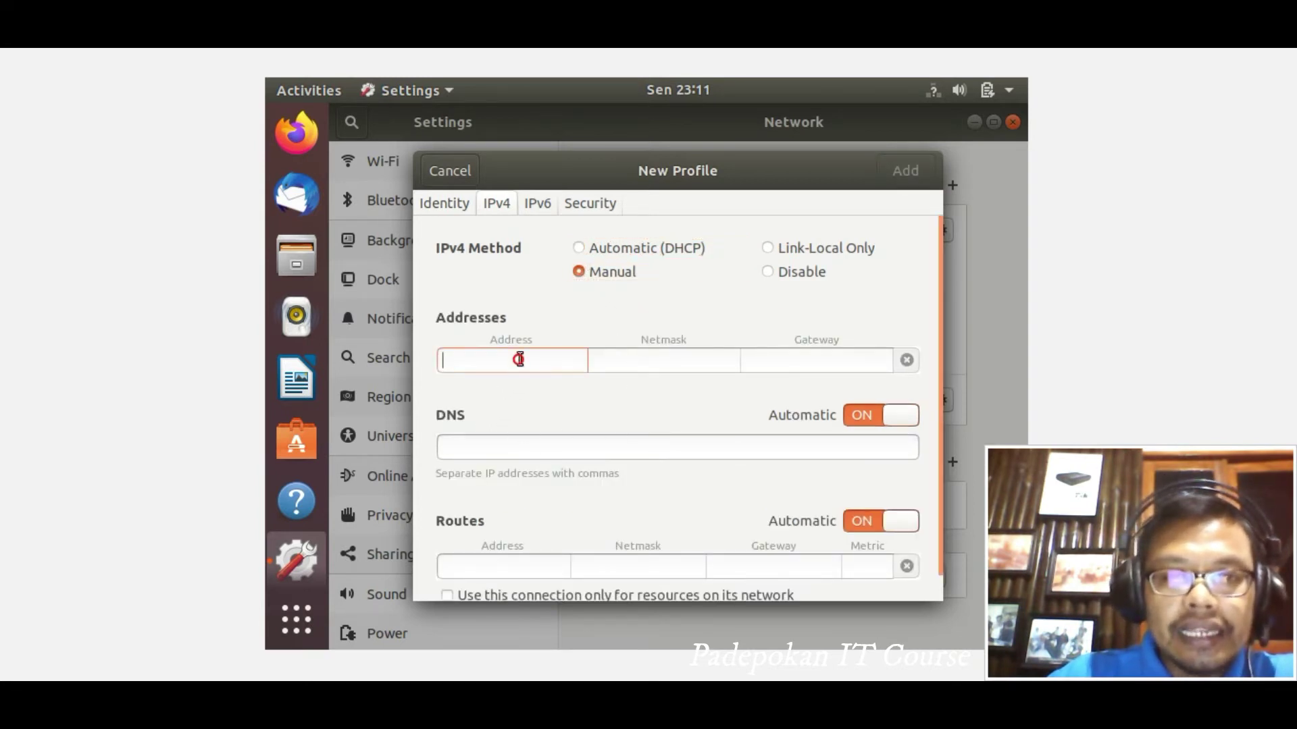
type("192.168.10.20")
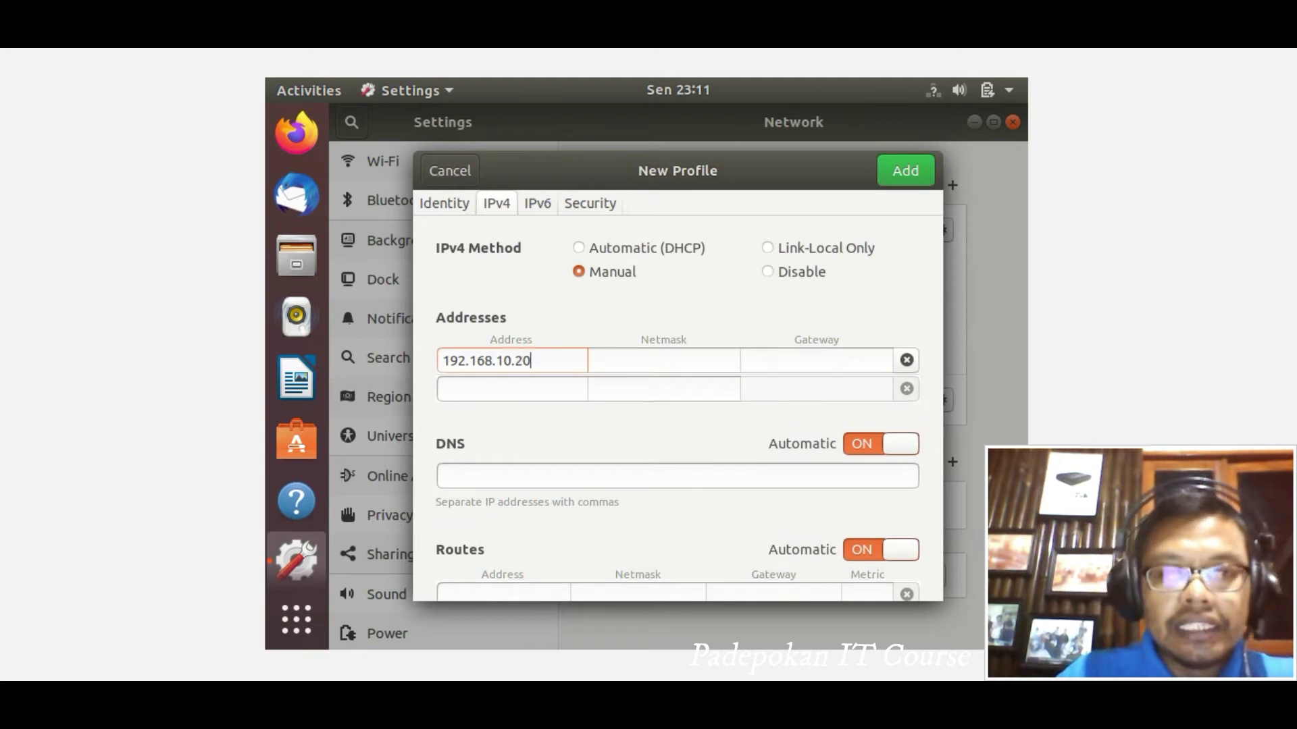
left_click(655, 363)
type("255")
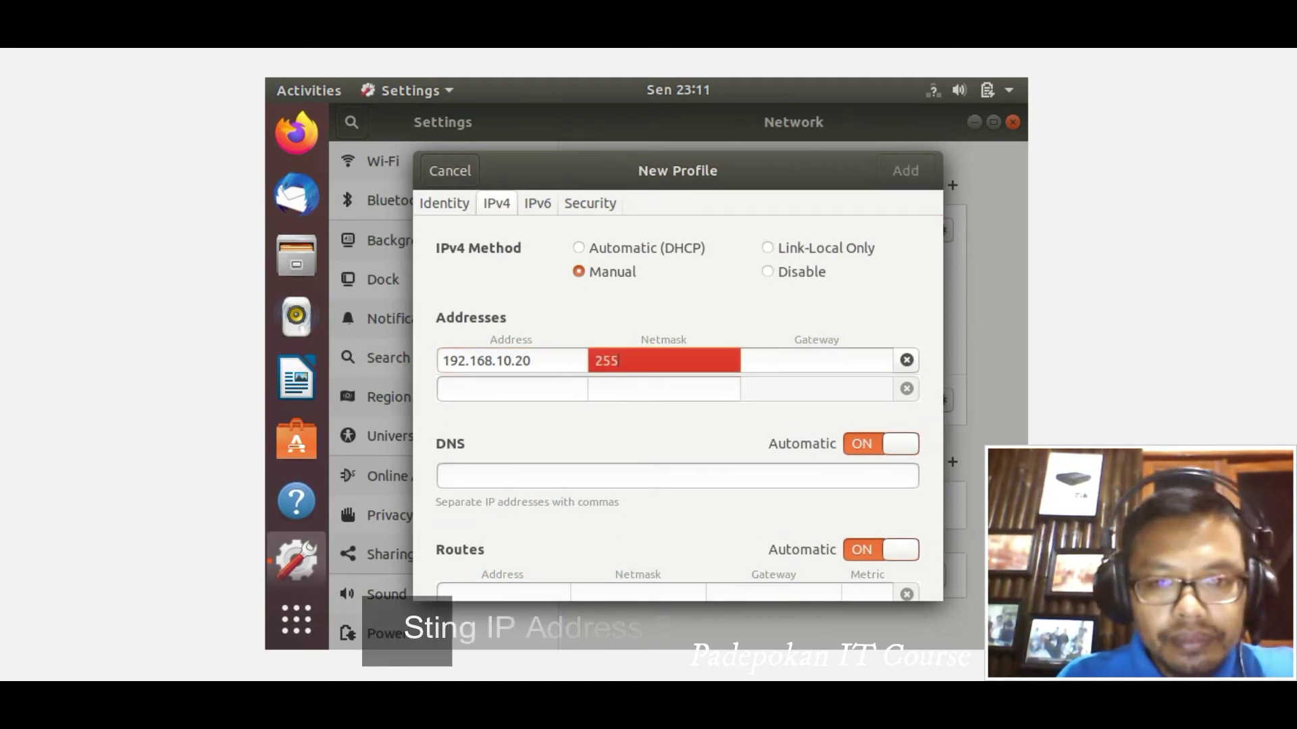
type(".255.")
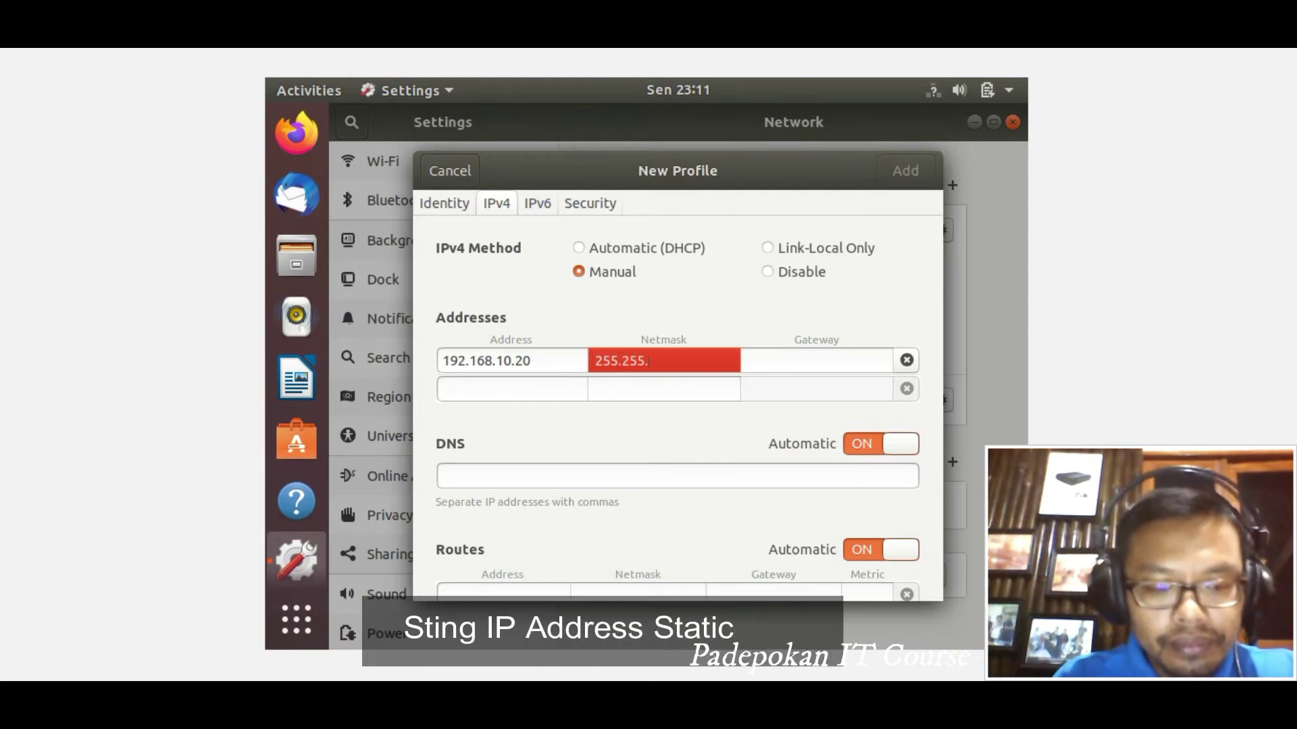
type("255.0")
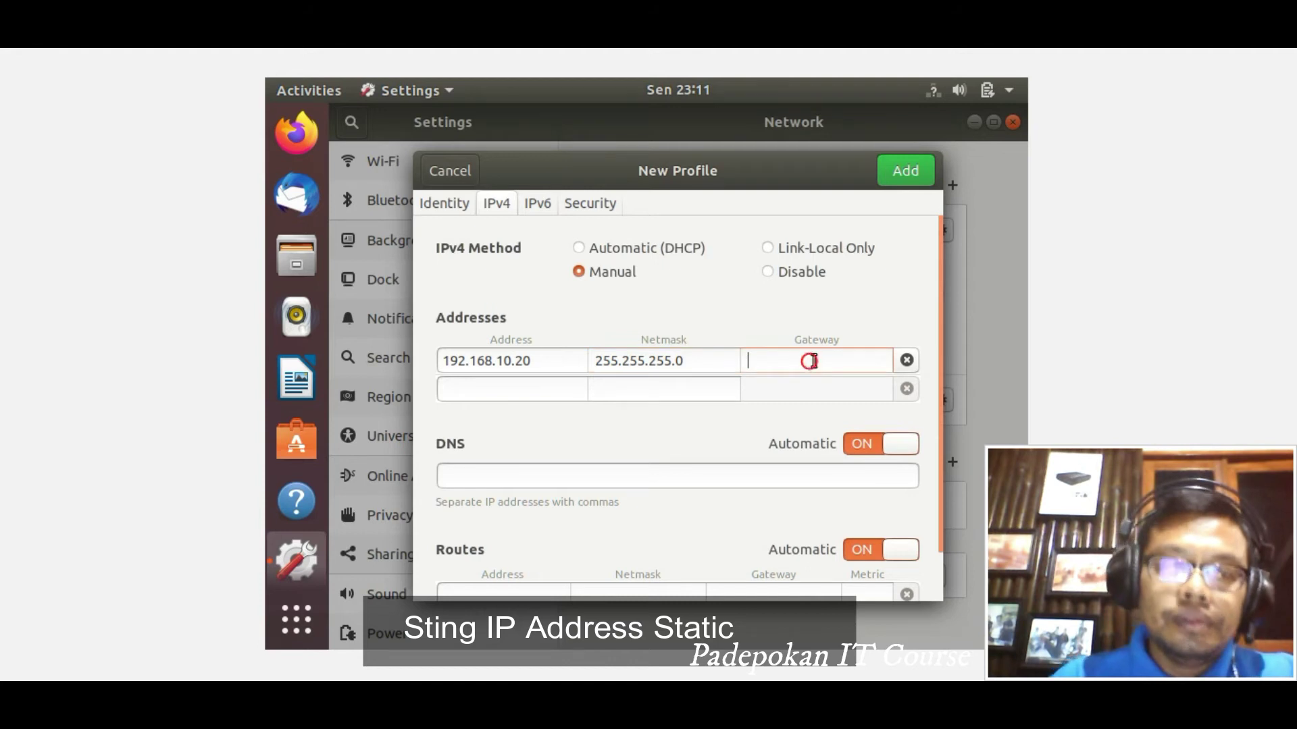
type("192.168.10.1")
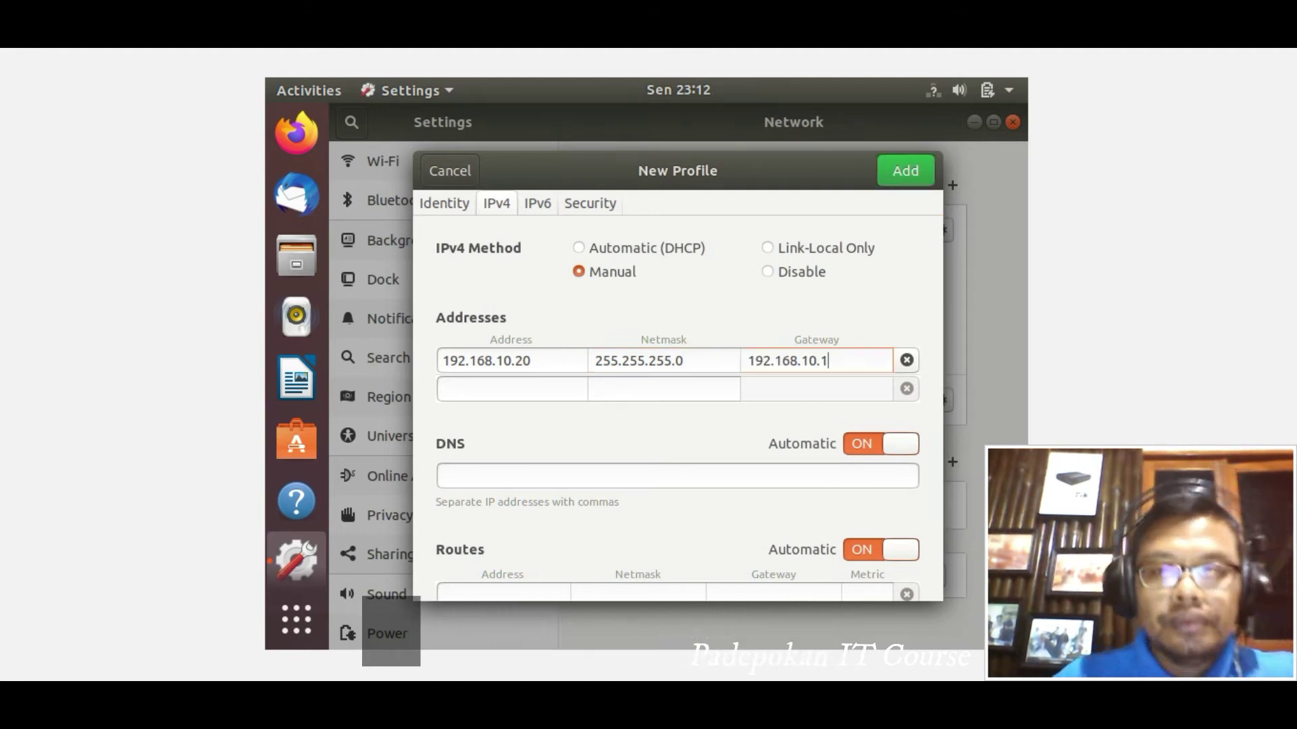
Enter 8.8.8.8 as the profile's DNS server, then discard the new profile.
left_click(576, 480)
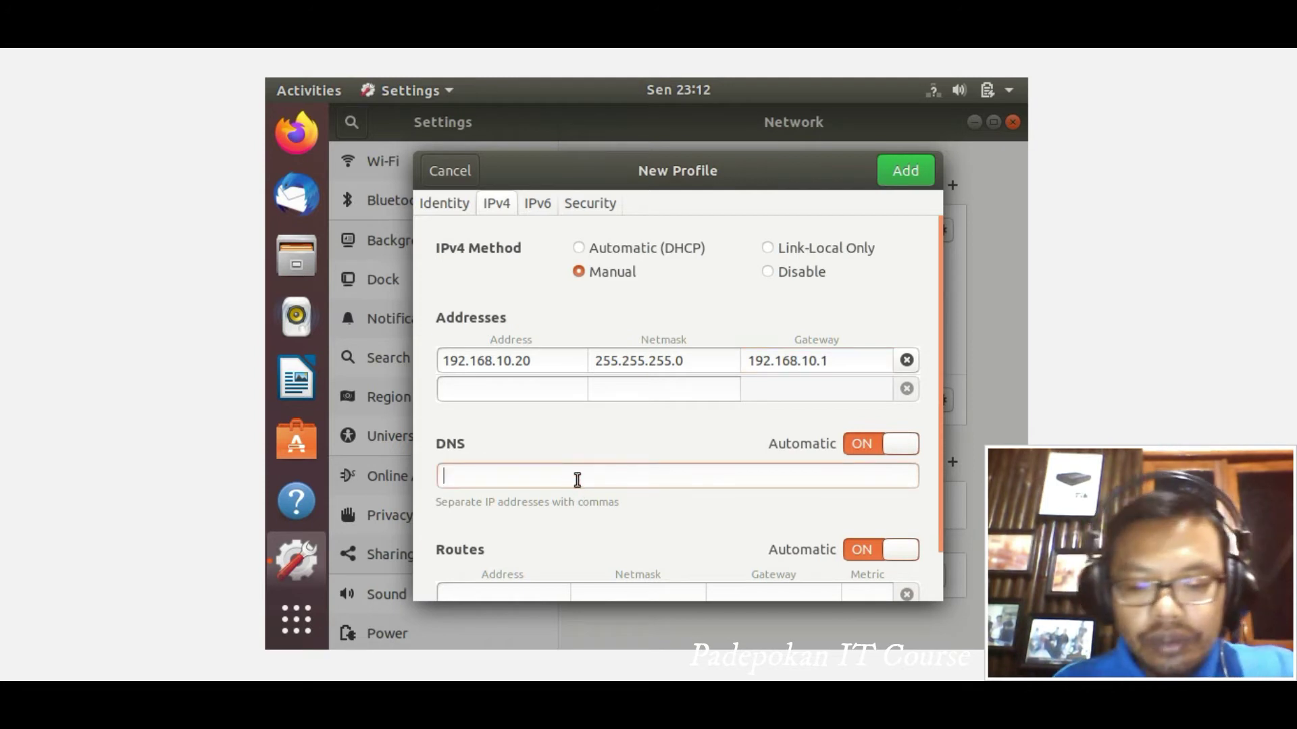
type("8.8.8.8")
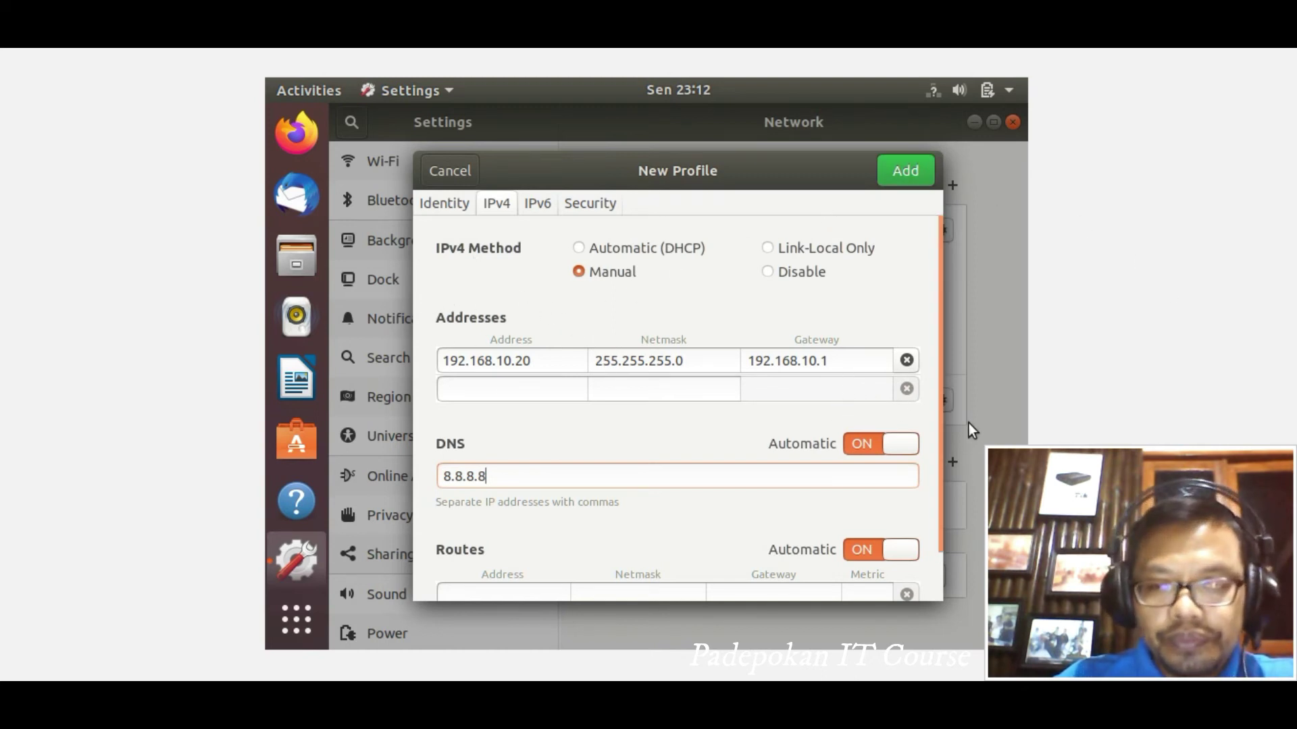
left_click(942, 392)
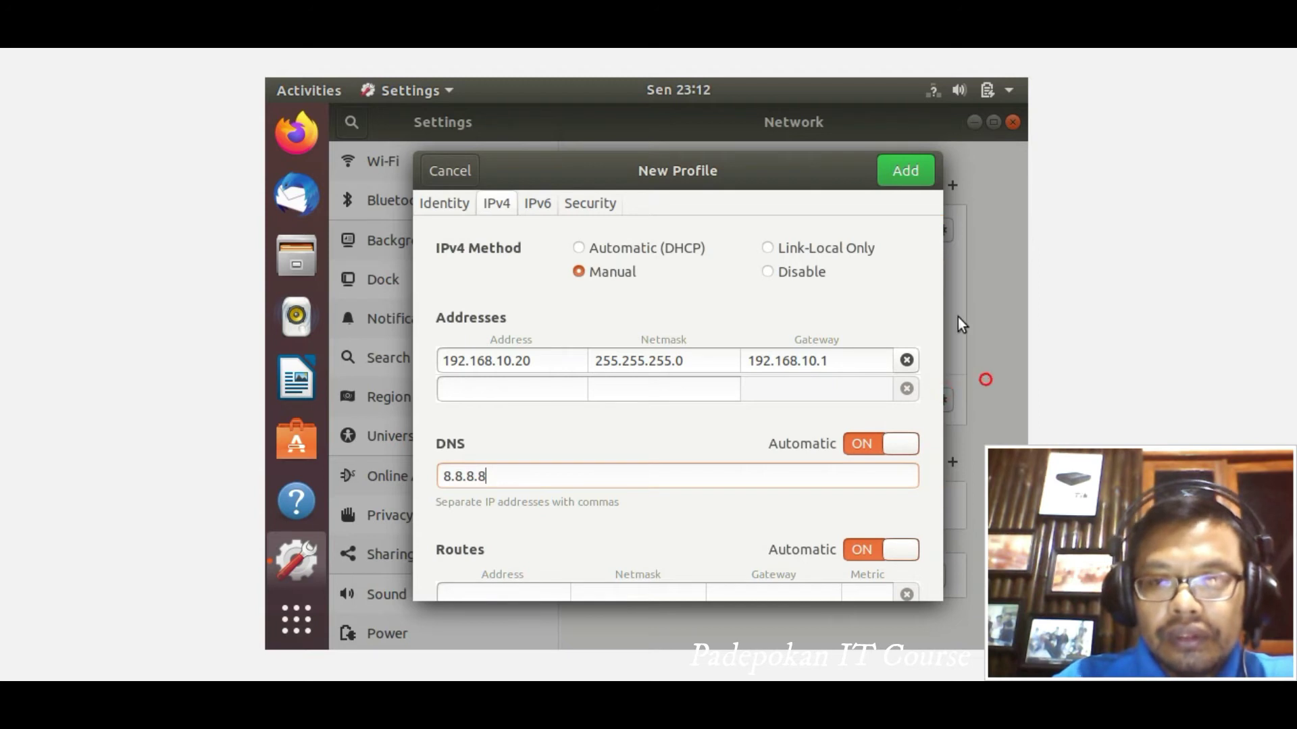
left_click(452, 172)
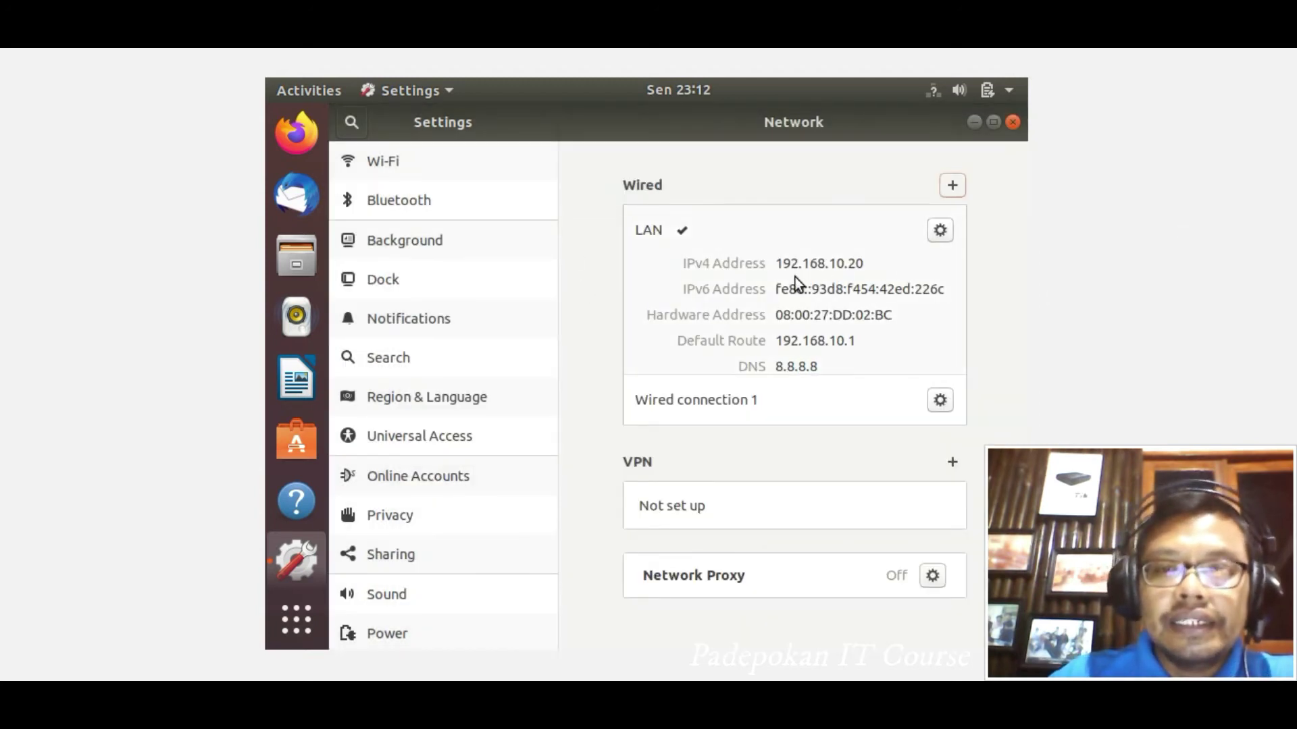
Check the IPv4 address of the existing LAN connection, then close the settings window.
left_click_drag(782, 265, 880, 281)
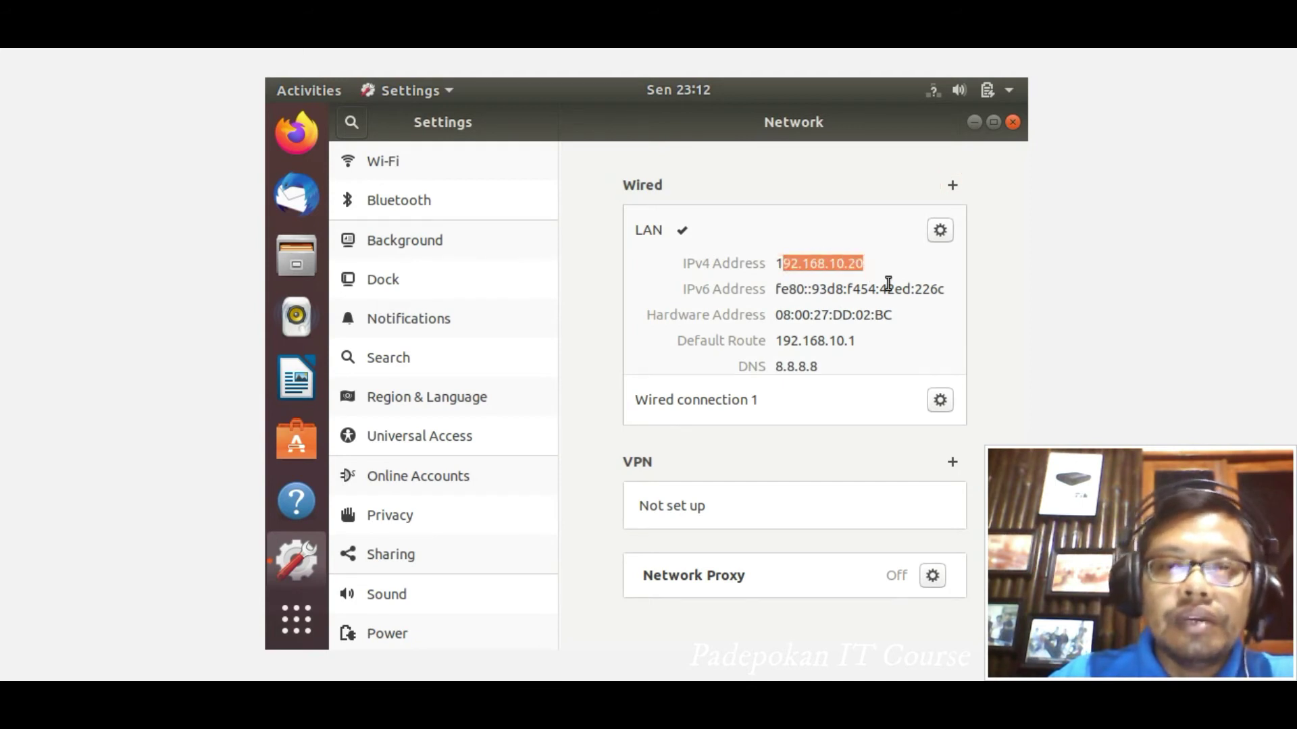
left_click(1013, 122)
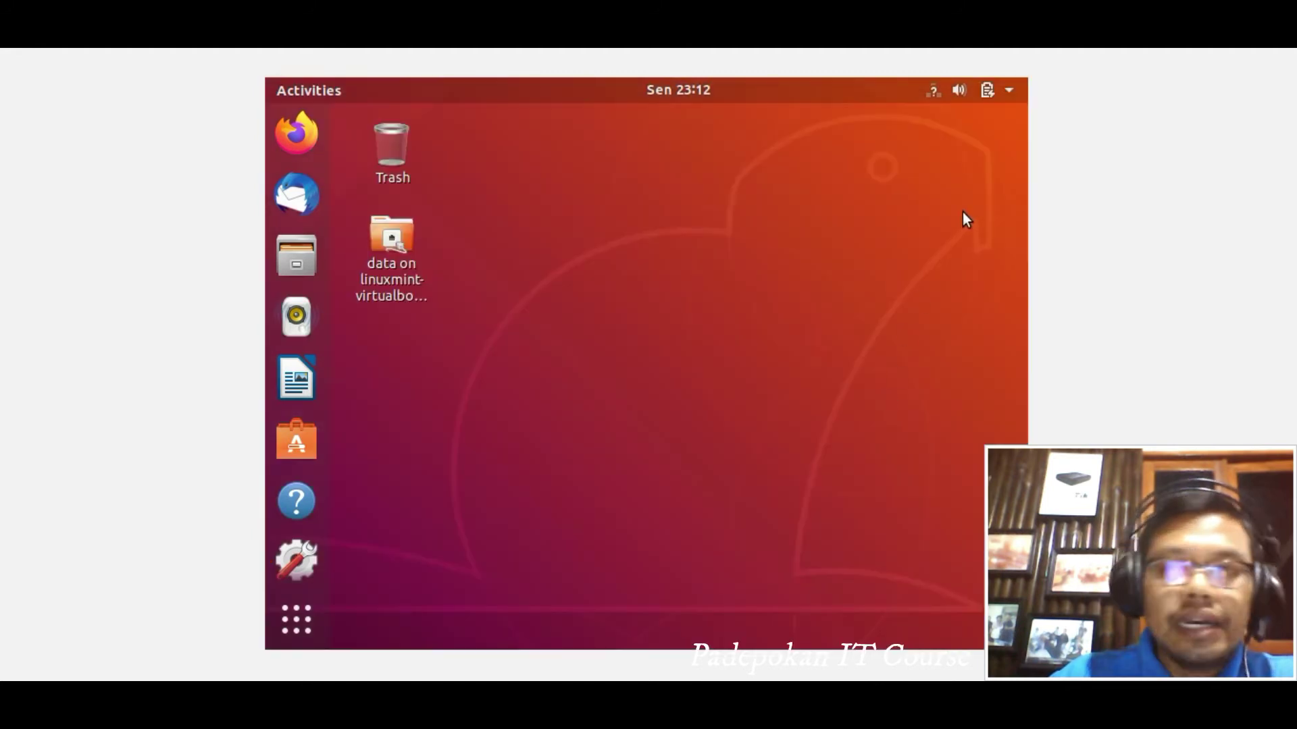
Open a terminal from the desktop, ping the machine's own address 192.168.10.20 and stop the ping.
right_click(687, 309)
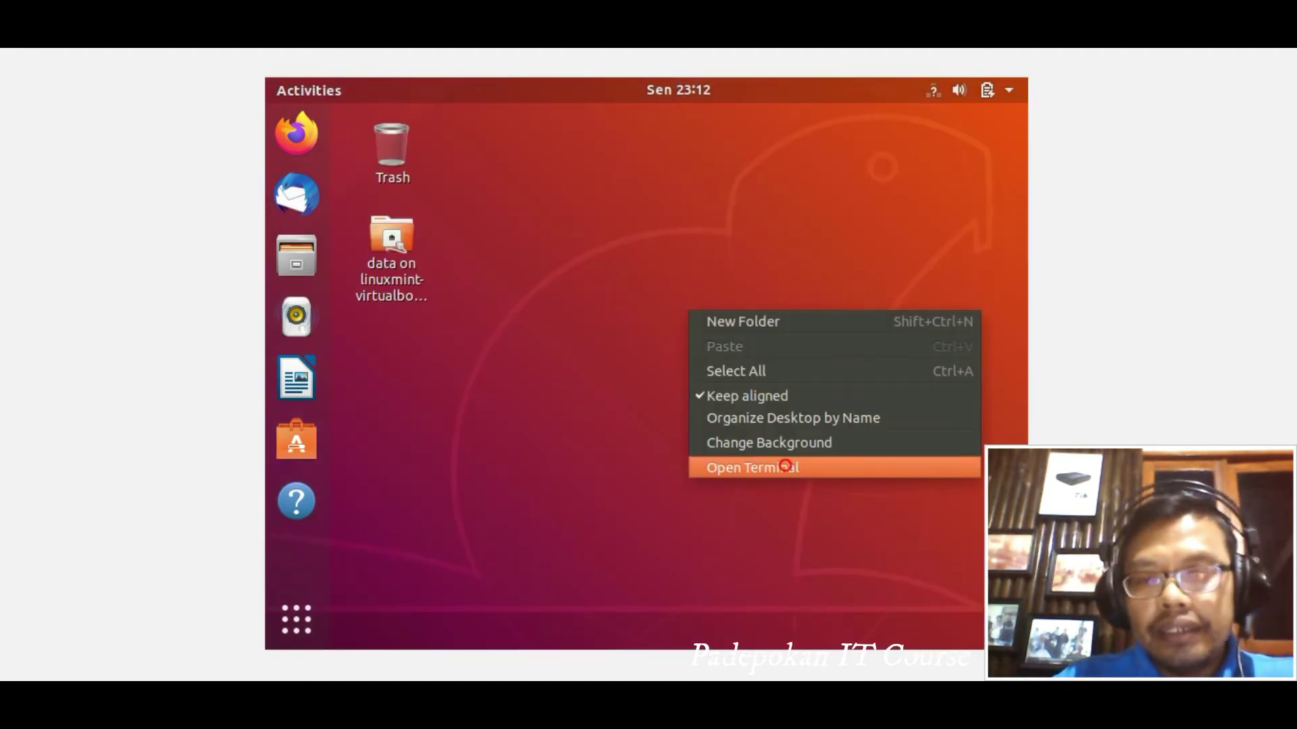
left_click(783, 466)
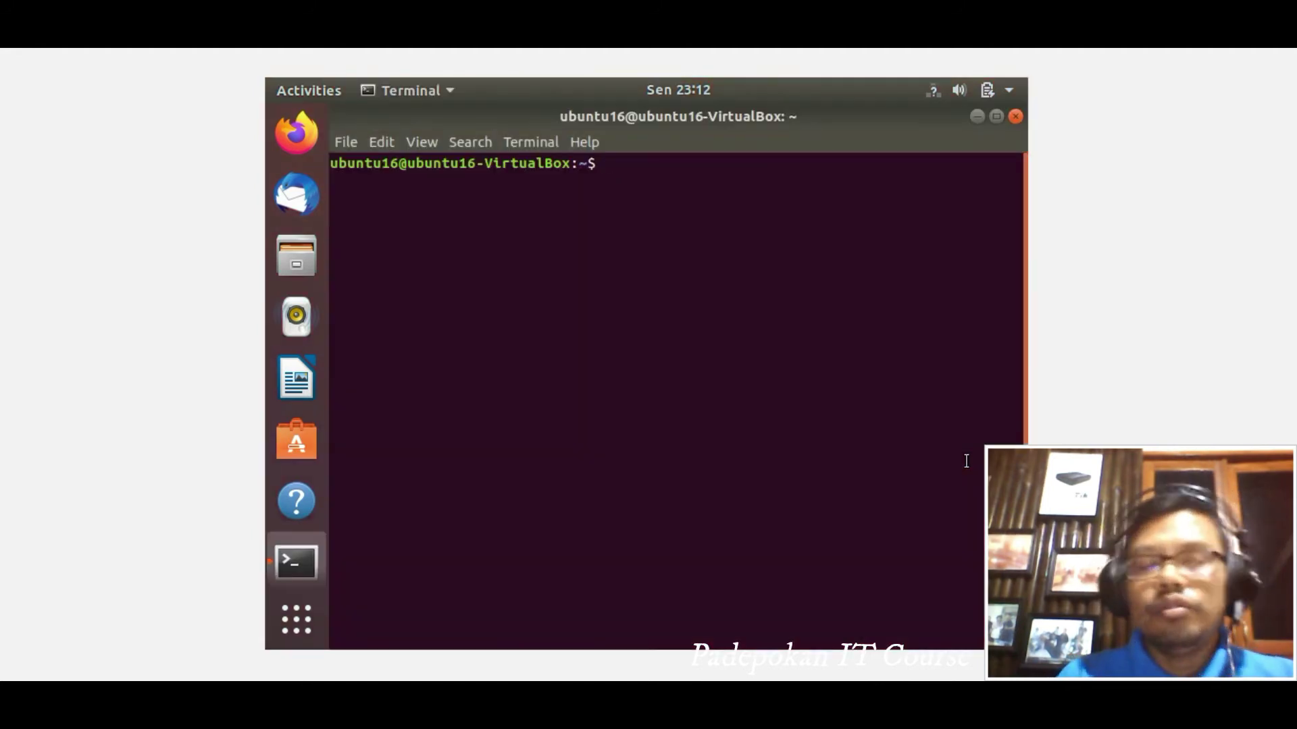
type("ping ")
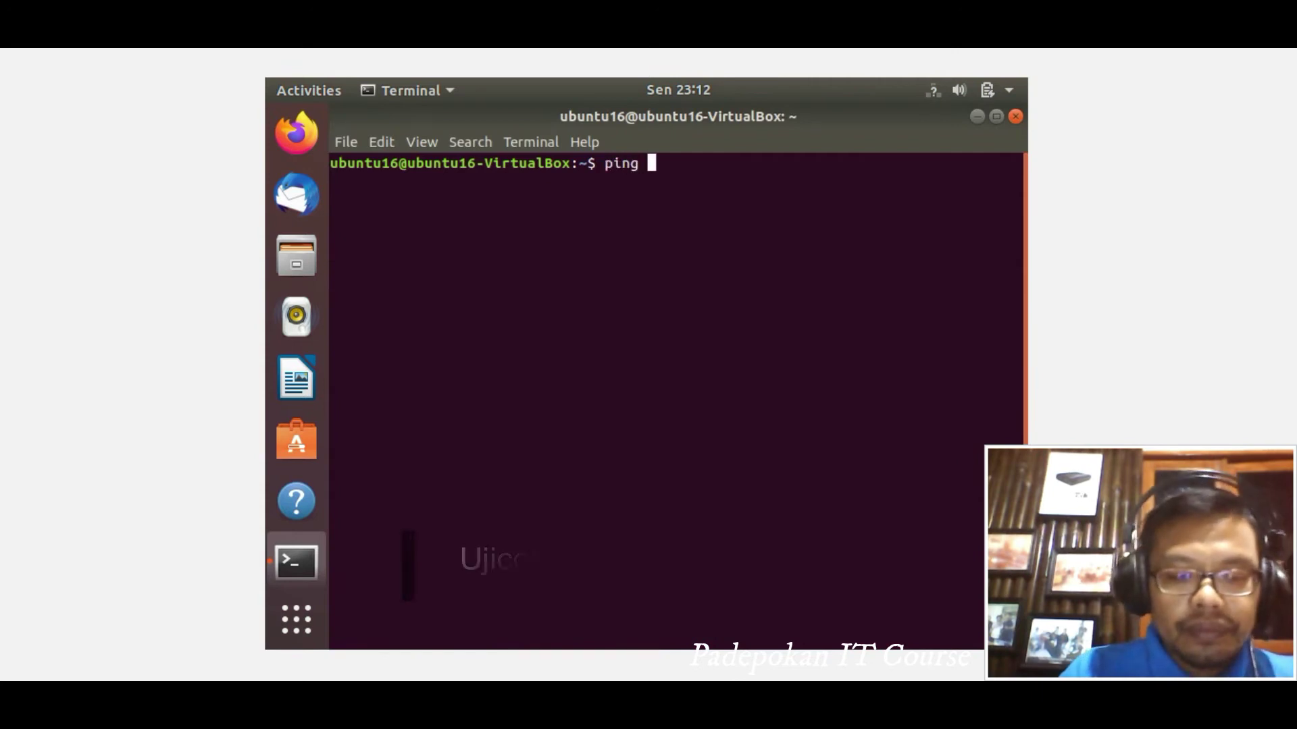
type("192.168")
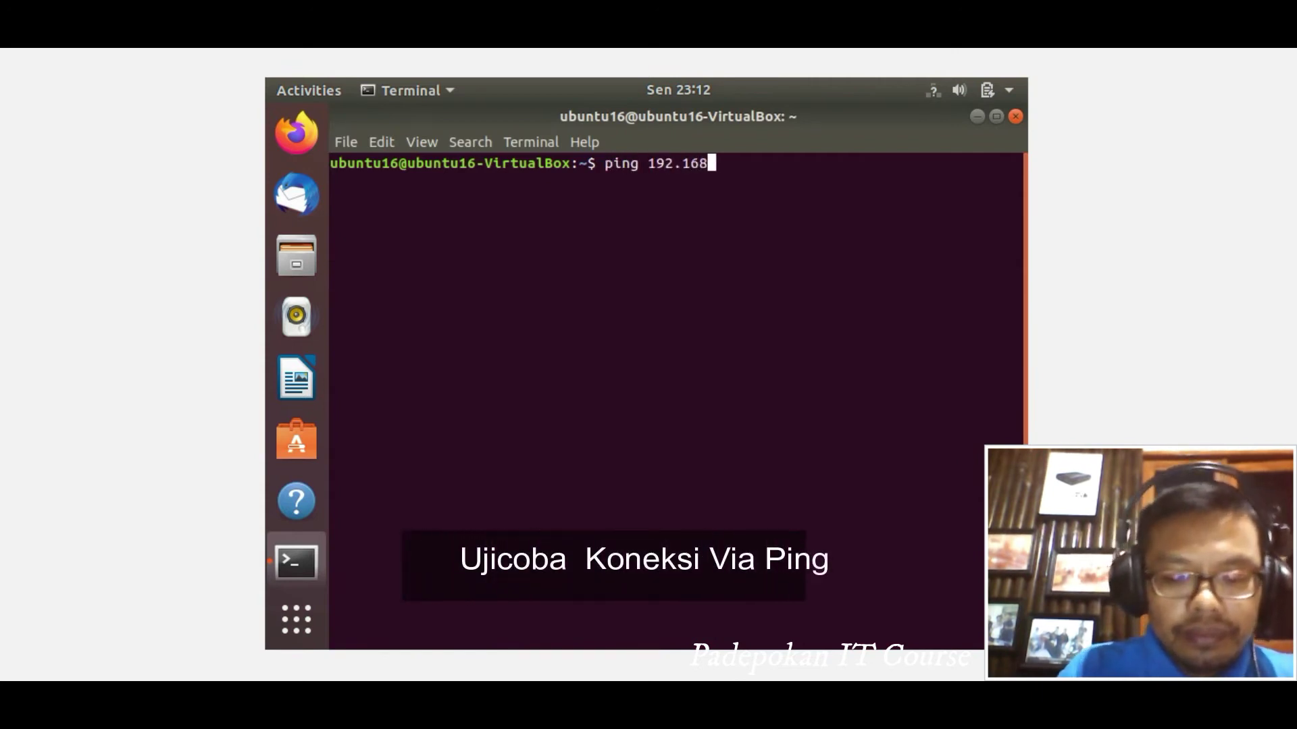
type(".10.20")
key("Return")
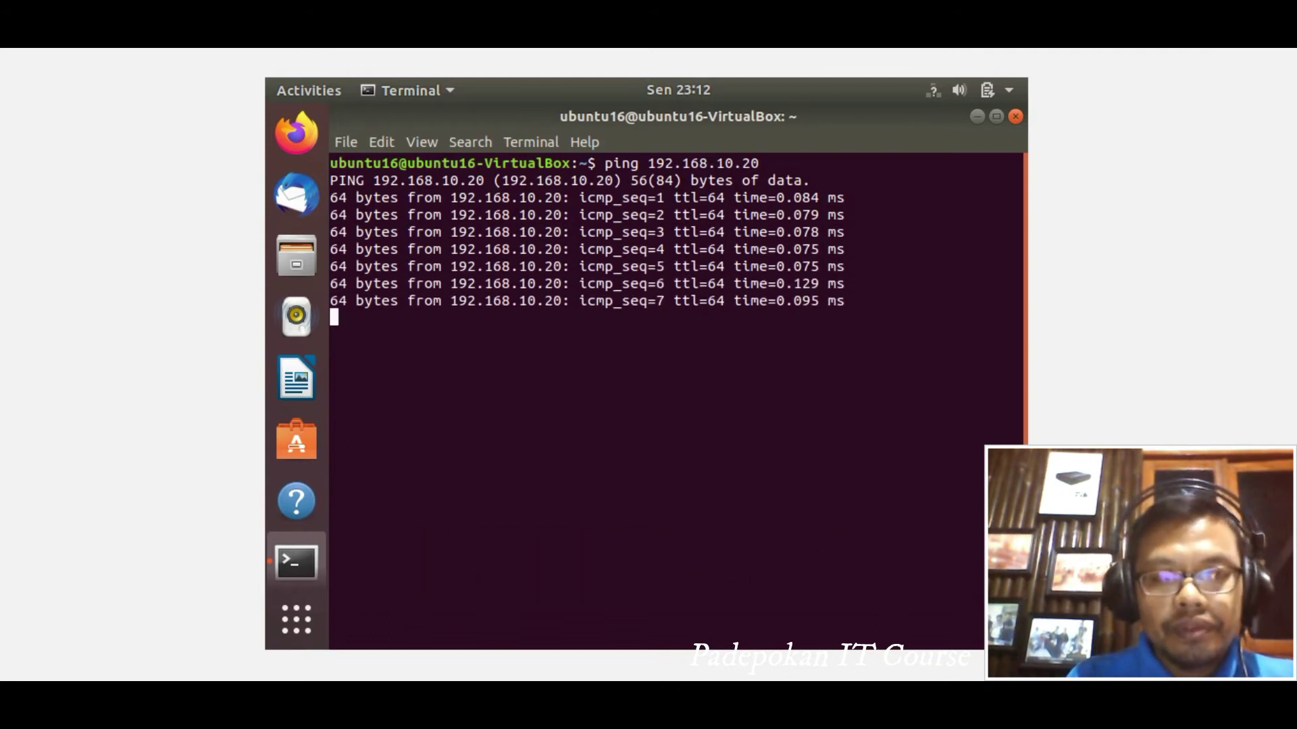
key("ctrl+c")
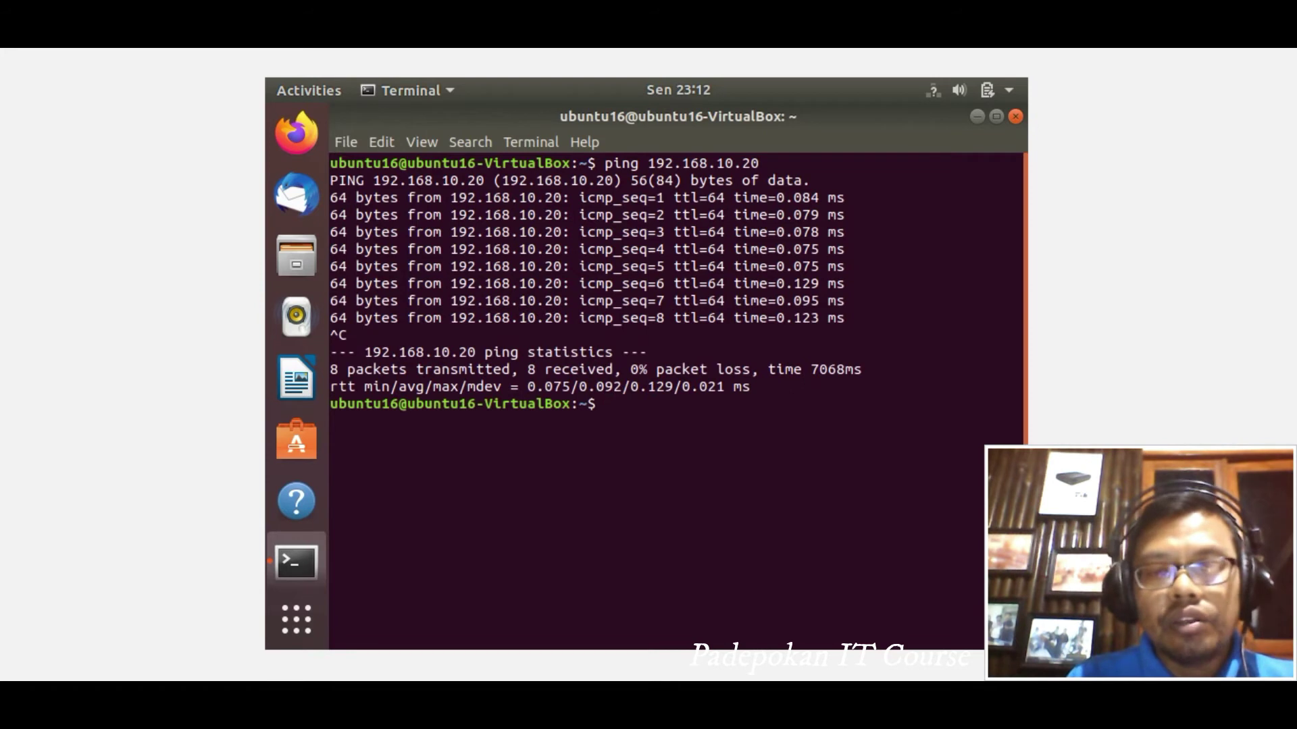
type("19")
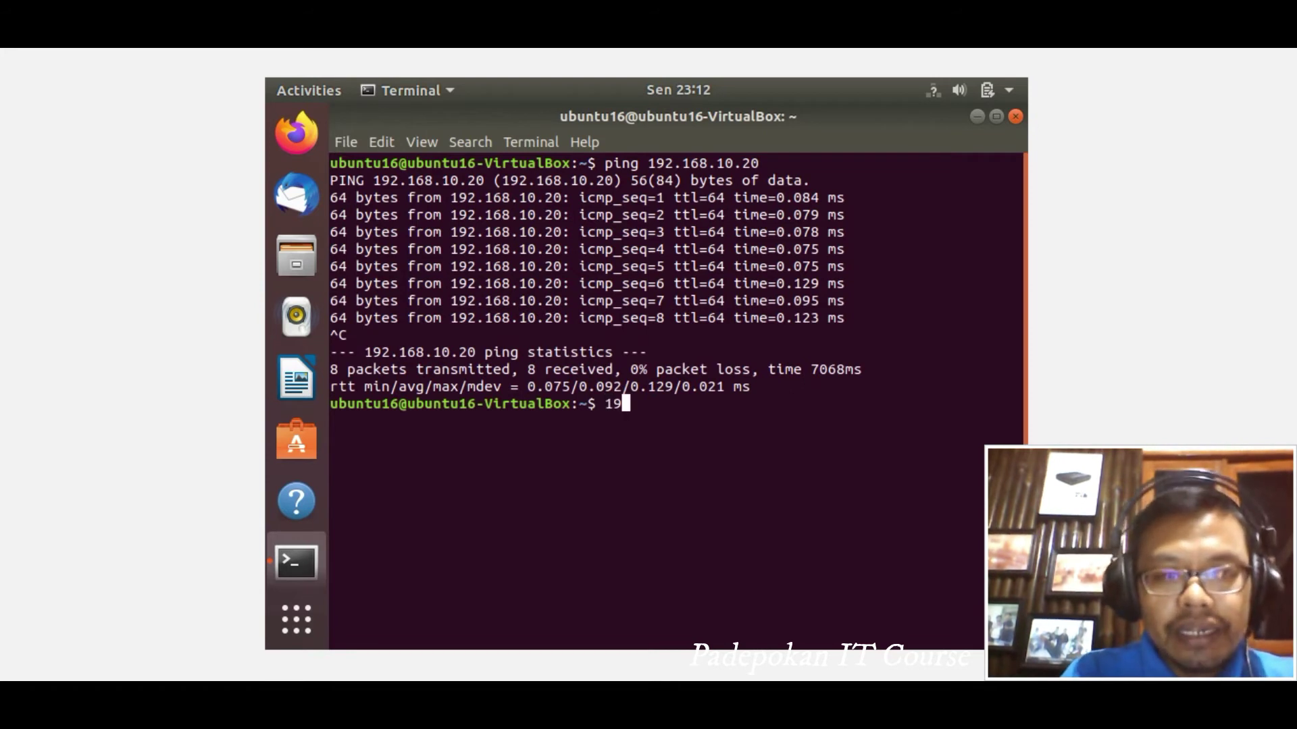
type("2.168.10")
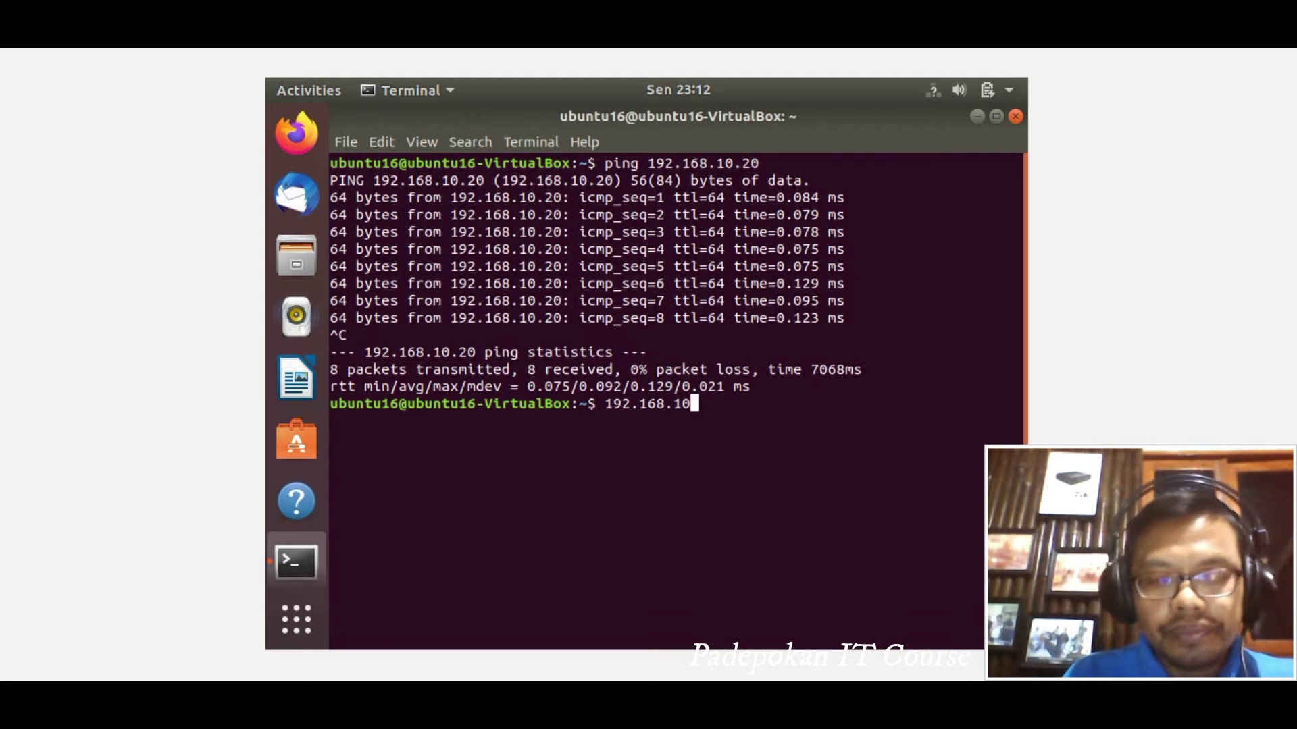
type(".")
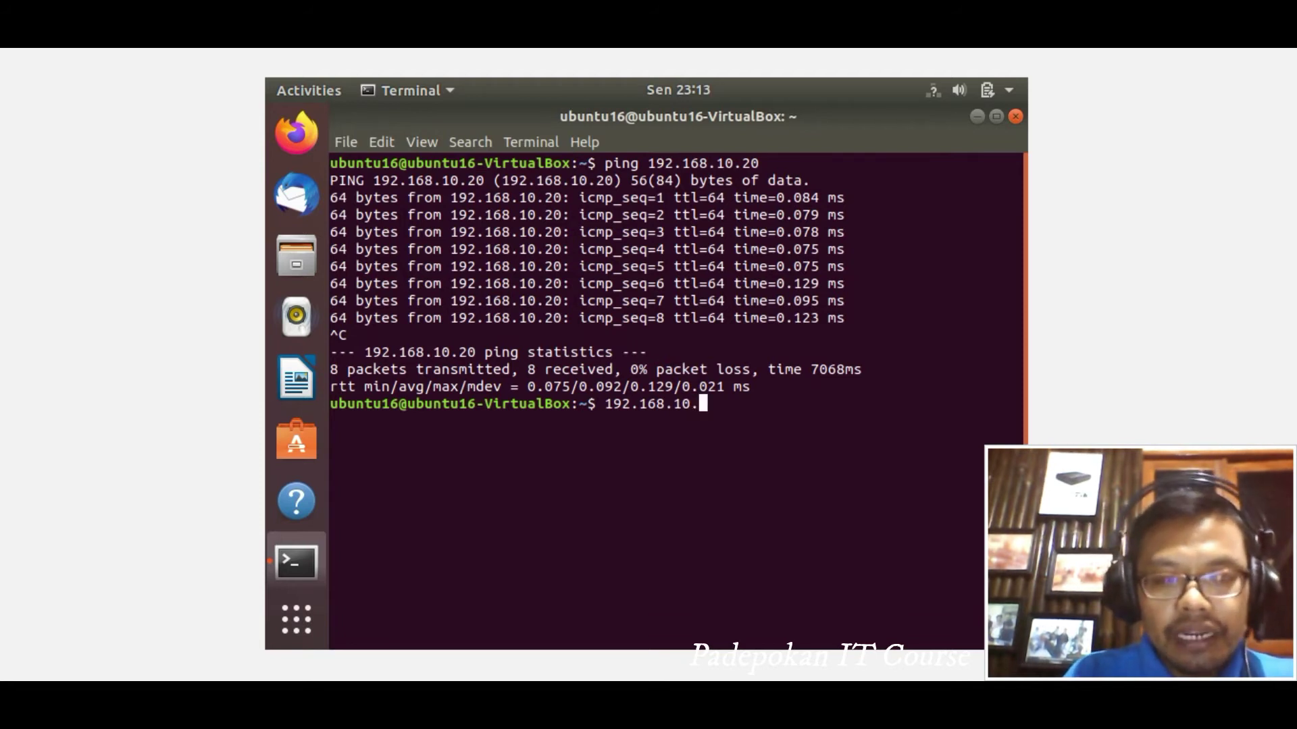
type("10")
key("Return")
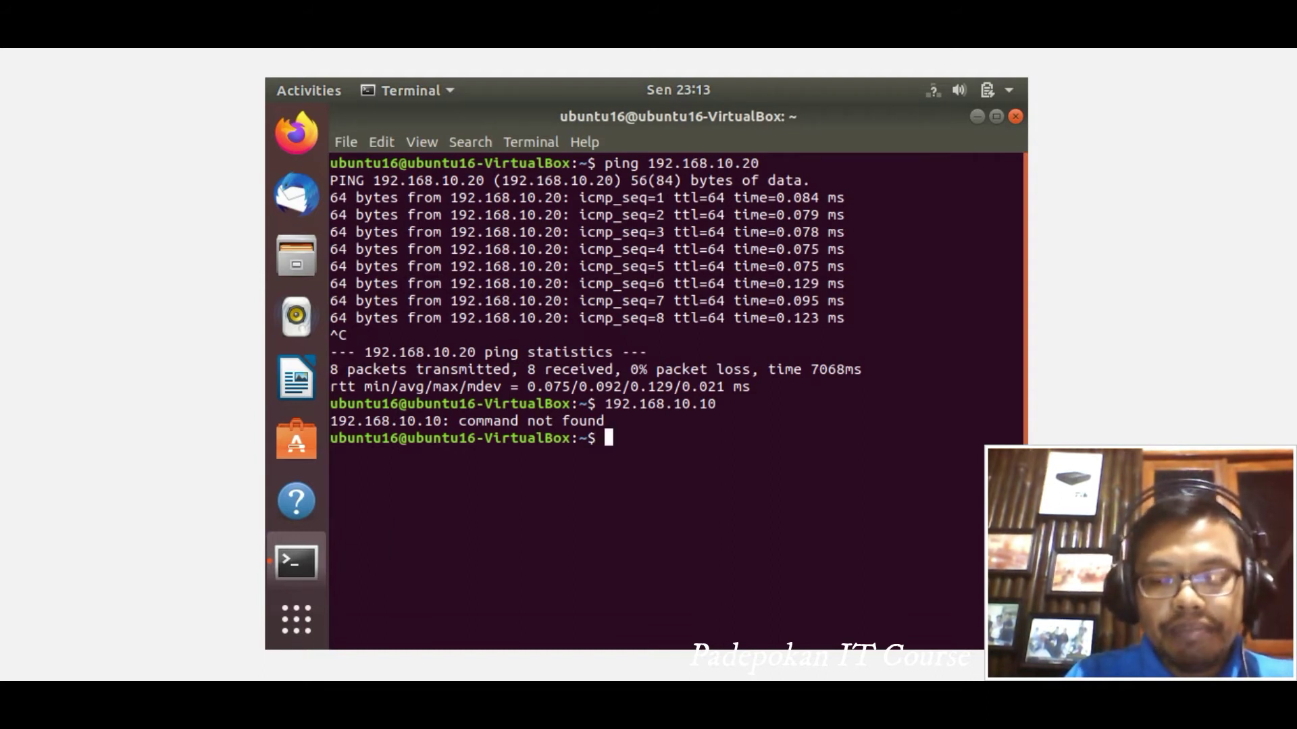
Test the connection to the other machine with ping 192.168.10.10, then stop the ping.
type("ping 192.168")
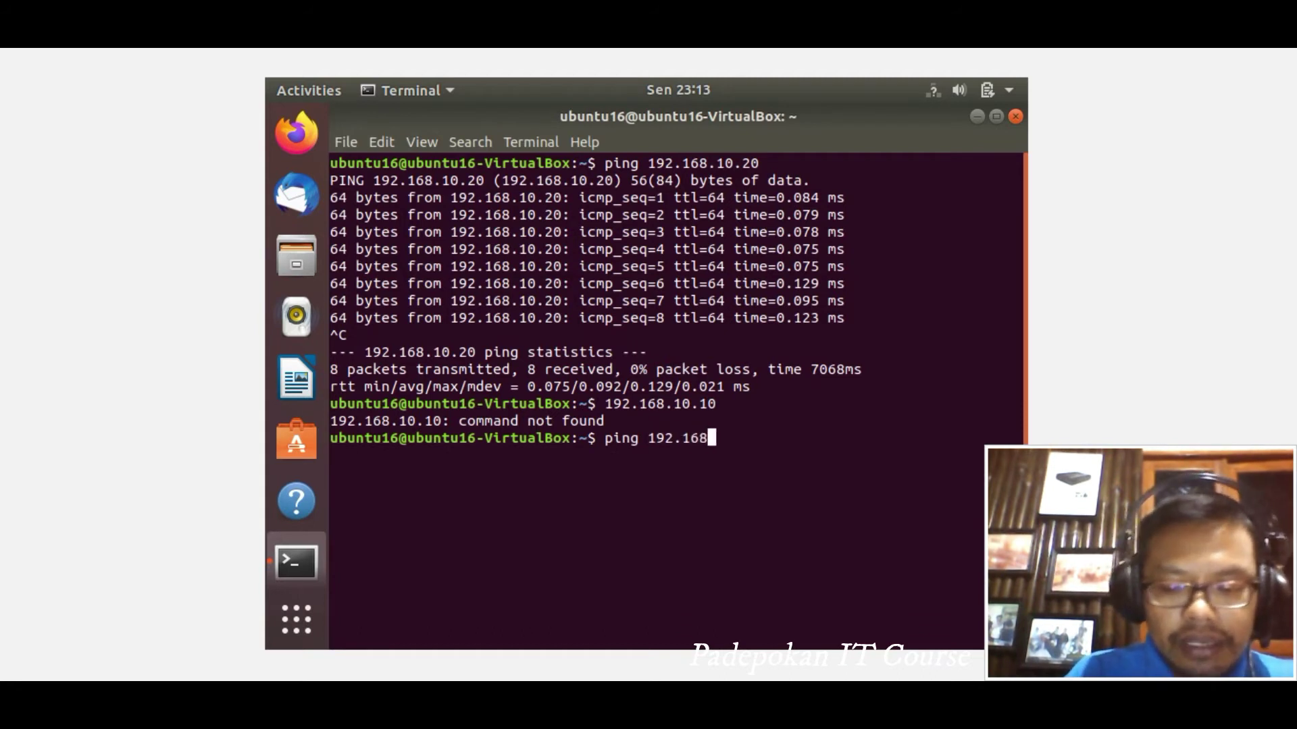
type(".10.10")
key("Return")
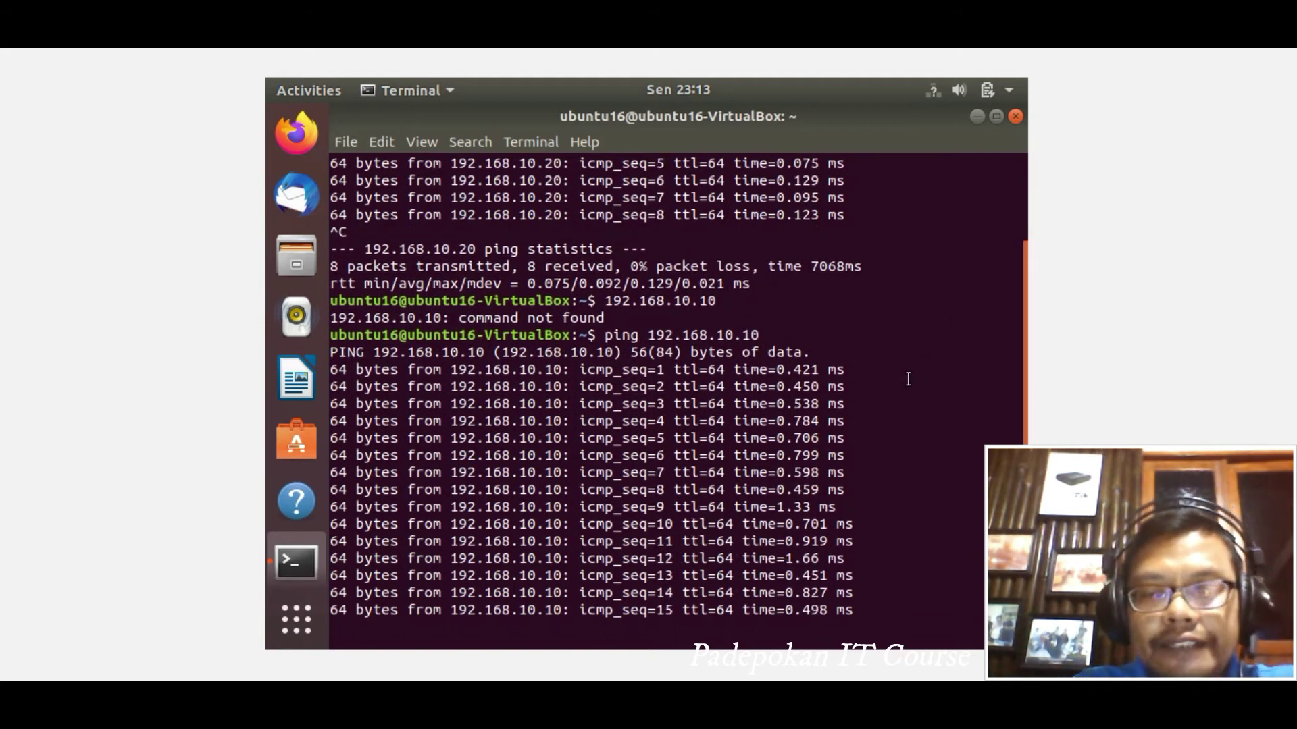
key("ctrl+c")
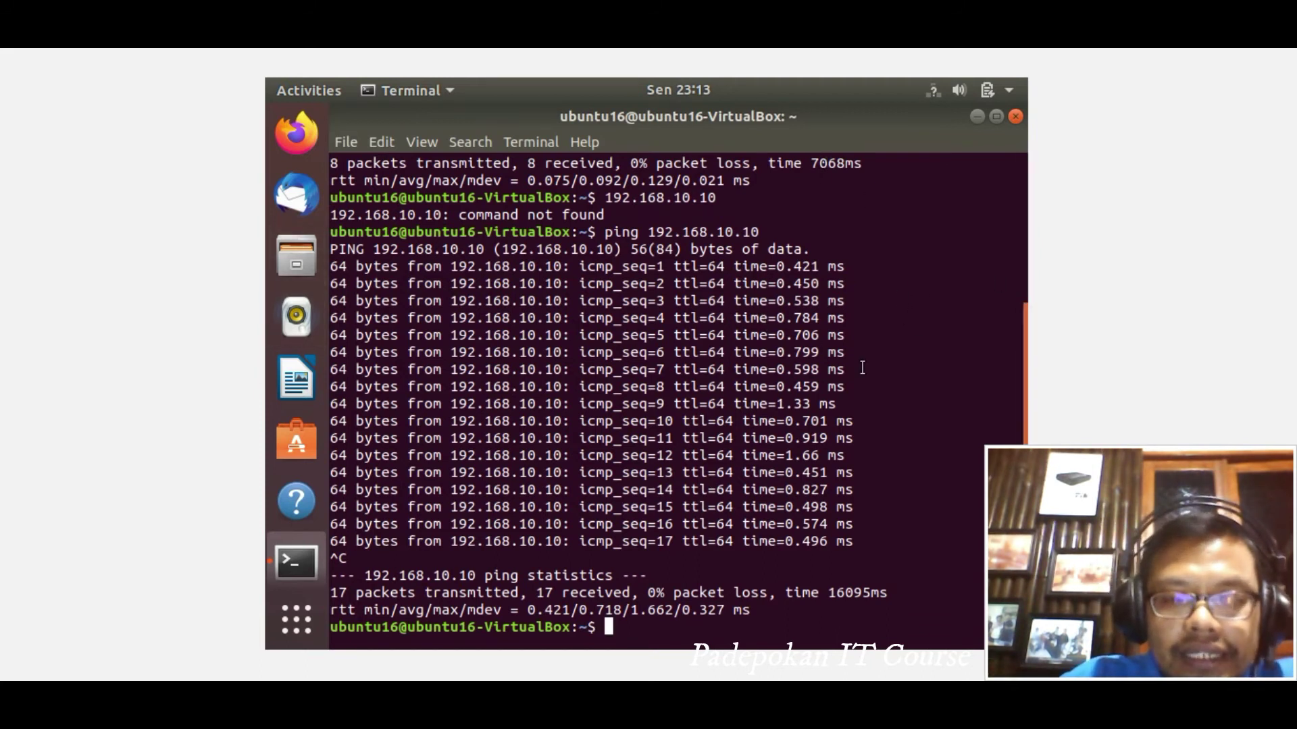
Switch to the Linux Mint machine and create a folder named aksesdata inside the home directory's Documents folder.
left_click(774, 662)
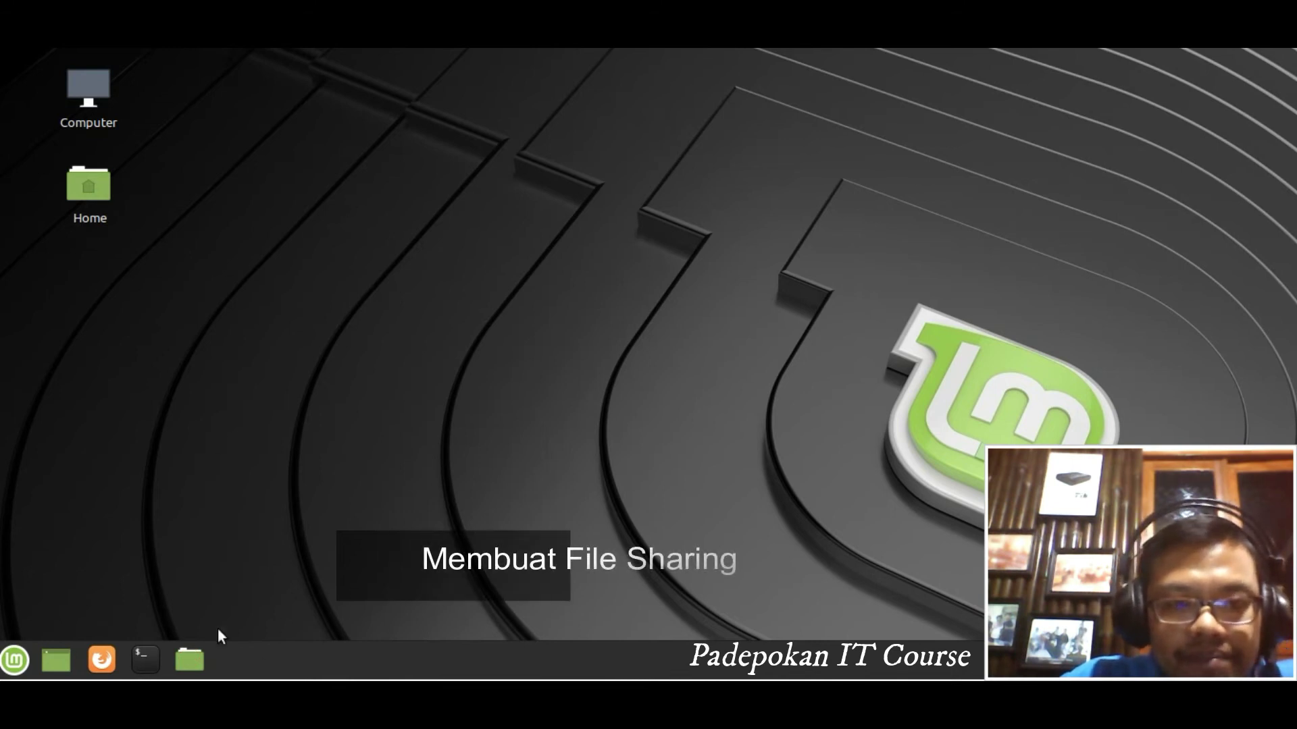
left_click(189, 661)
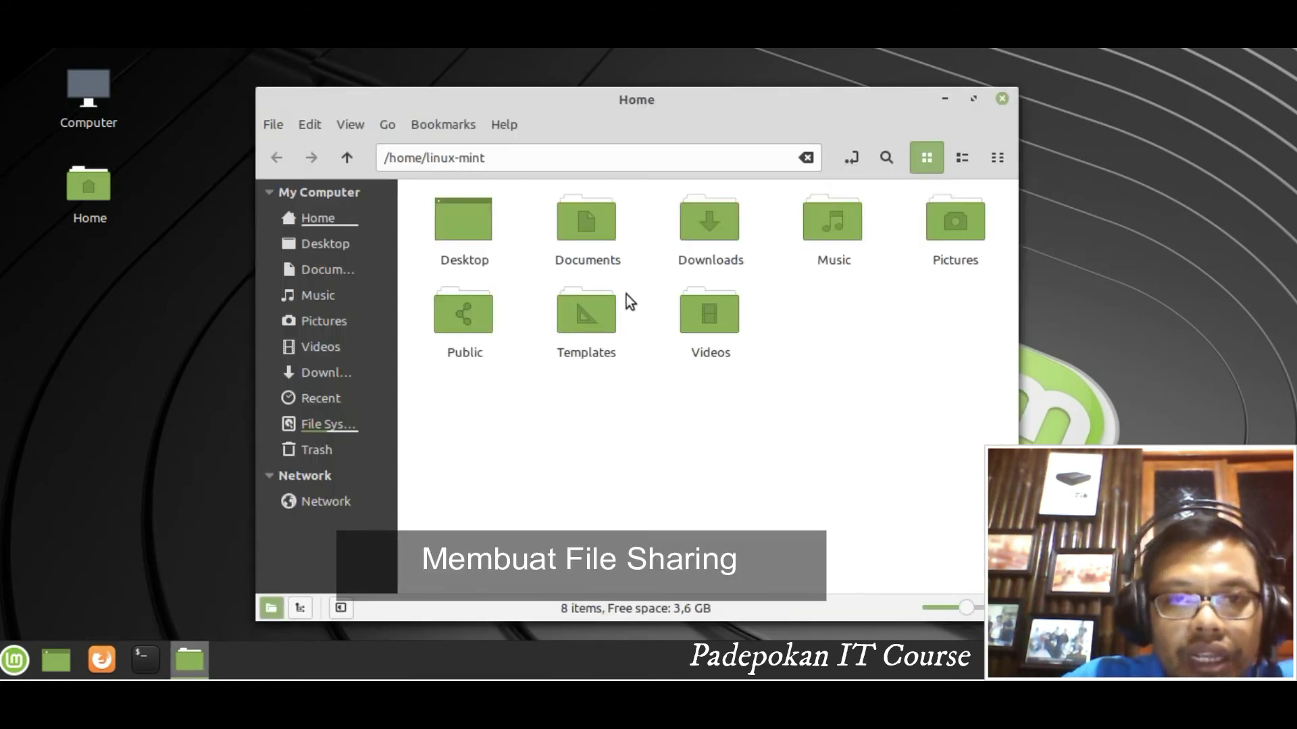
left_click(593, 239)
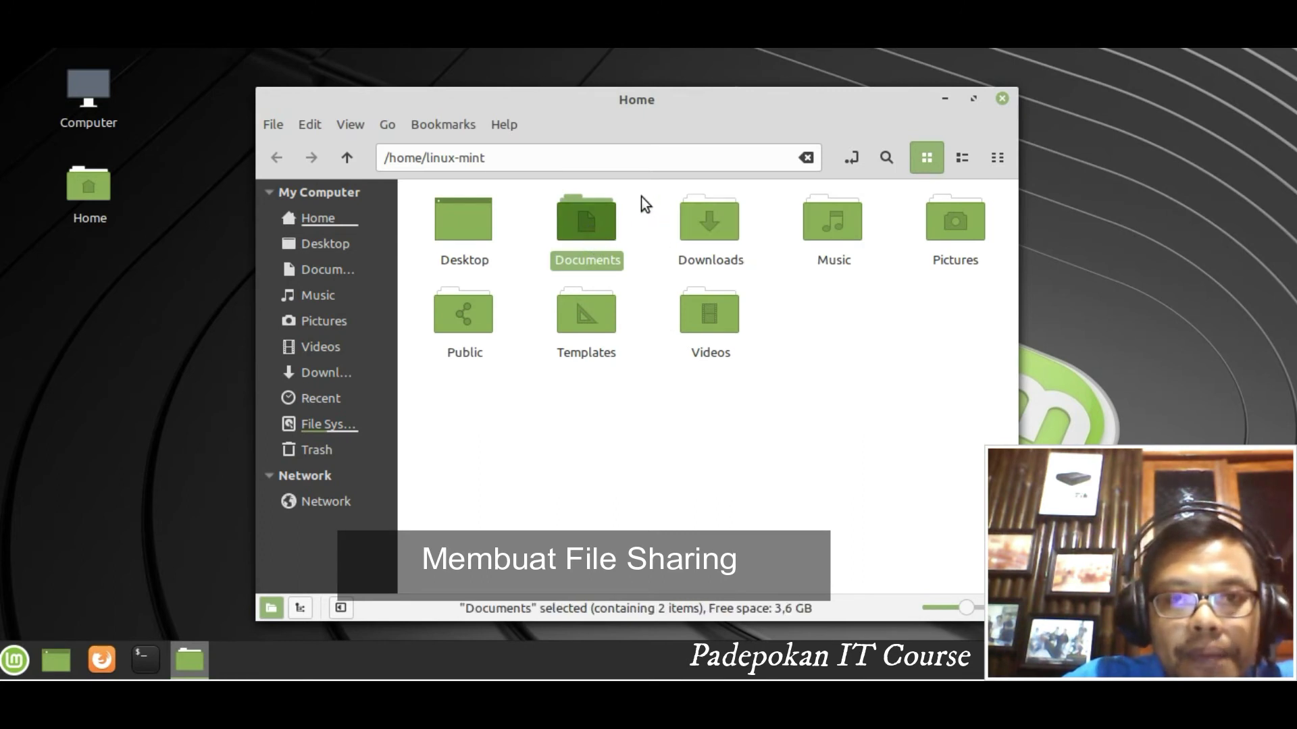
double_click(601, 231)
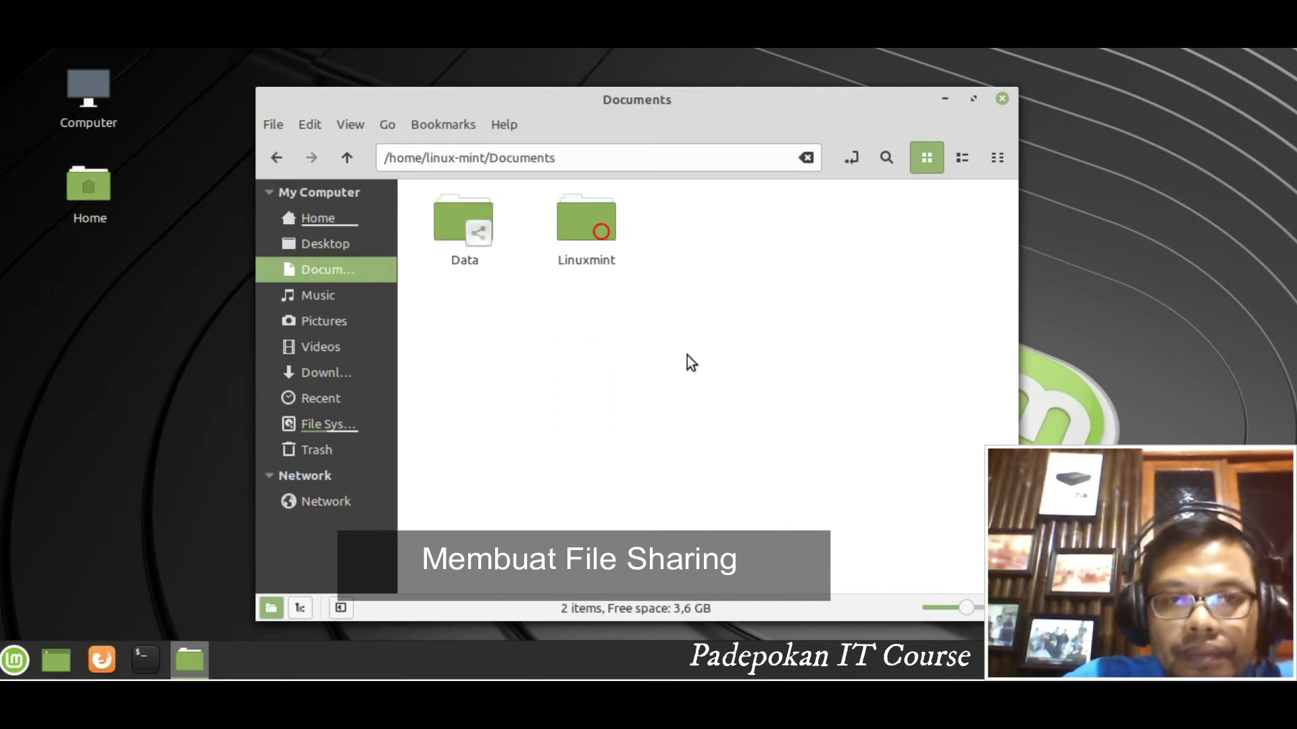
right_click(628, 350)
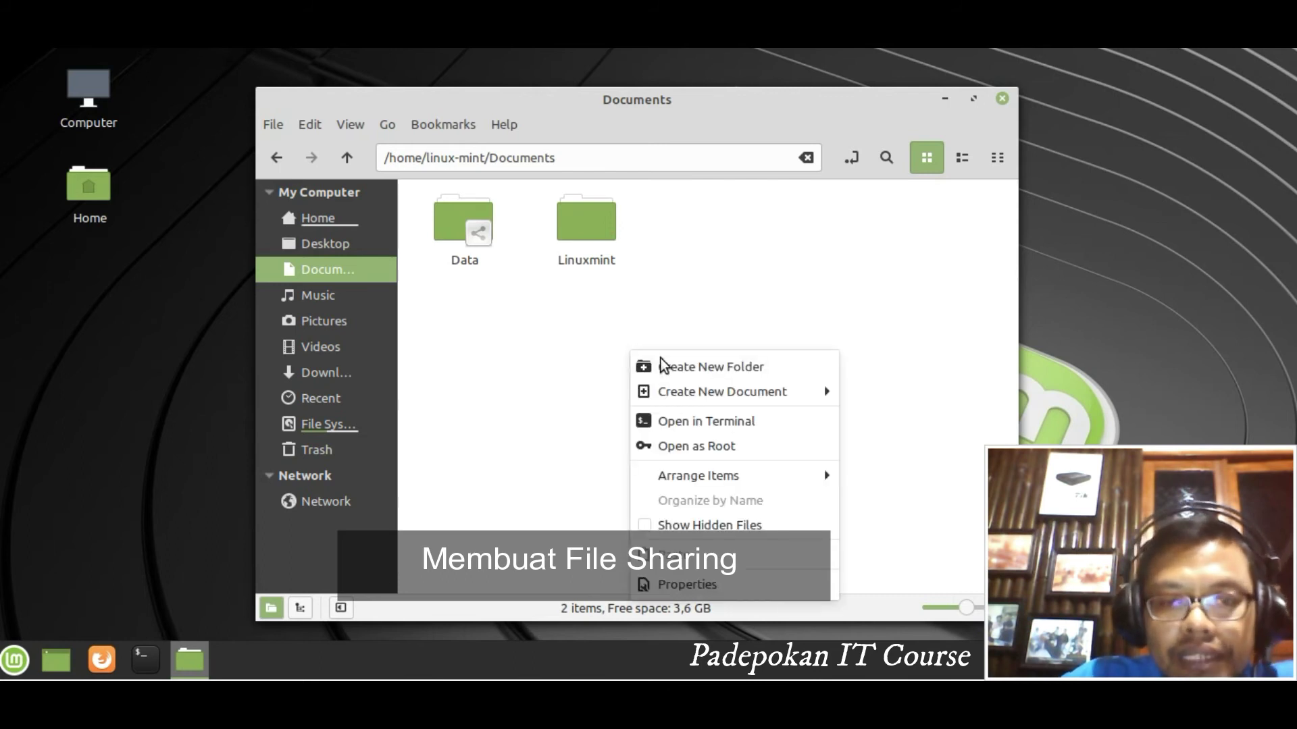
left_click(726, 368)
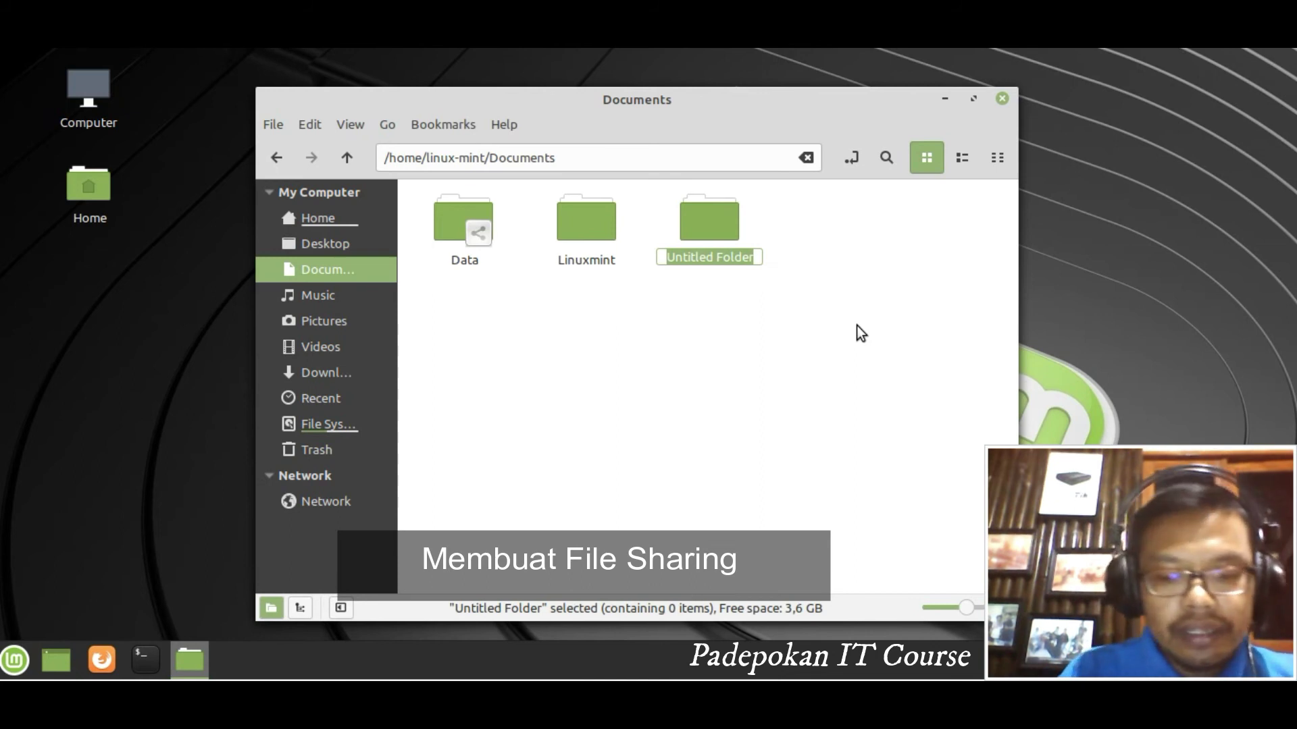
type("ak")
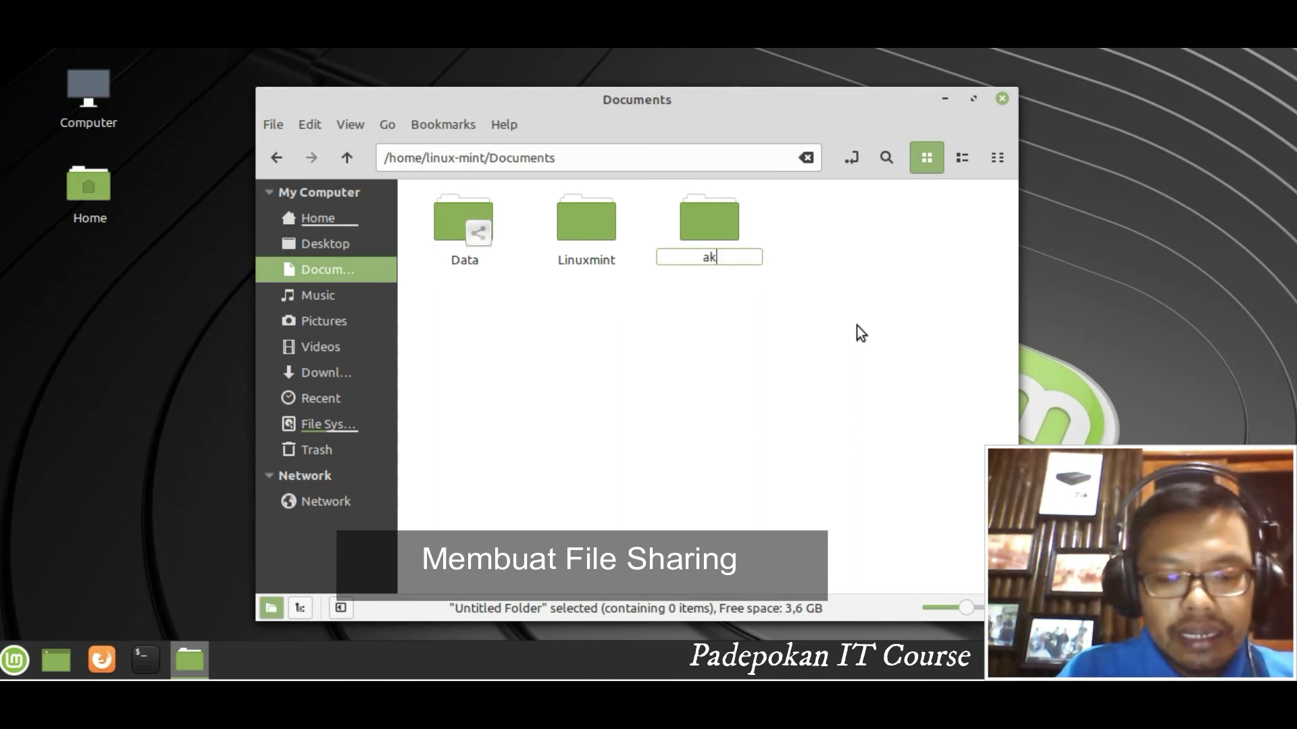
type("sesdata")
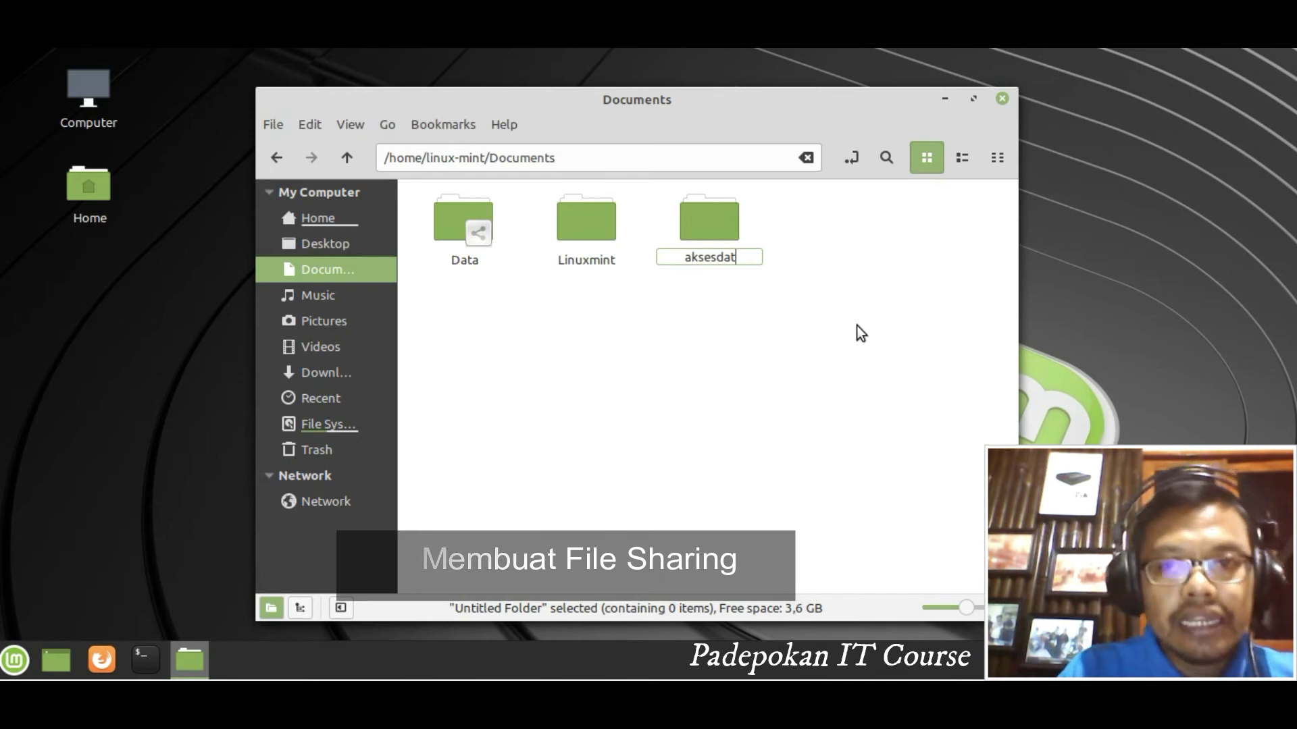
left_click(857, 325)
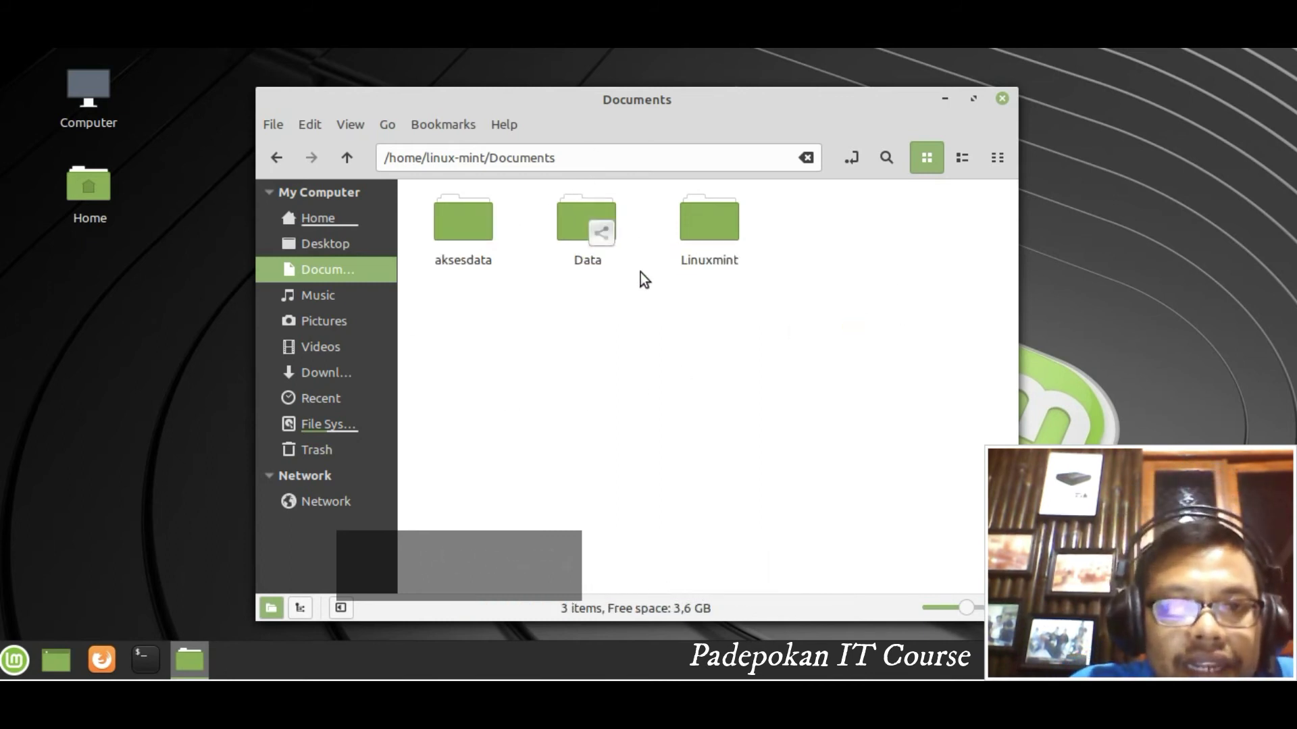
Share the aksesdata folder with file creation and deletion by others and guest access allowed, adding the required permissions automatically.
right_click(467, 217)
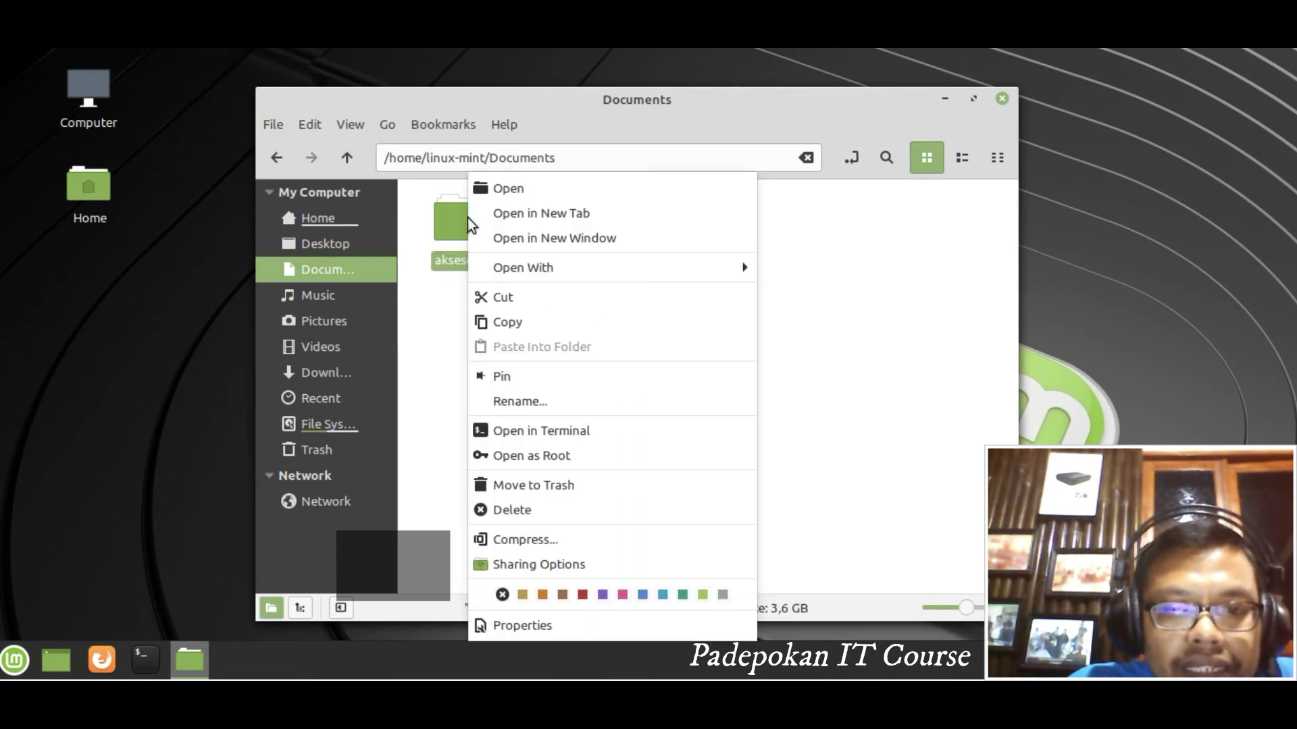
left_click(523, 569)
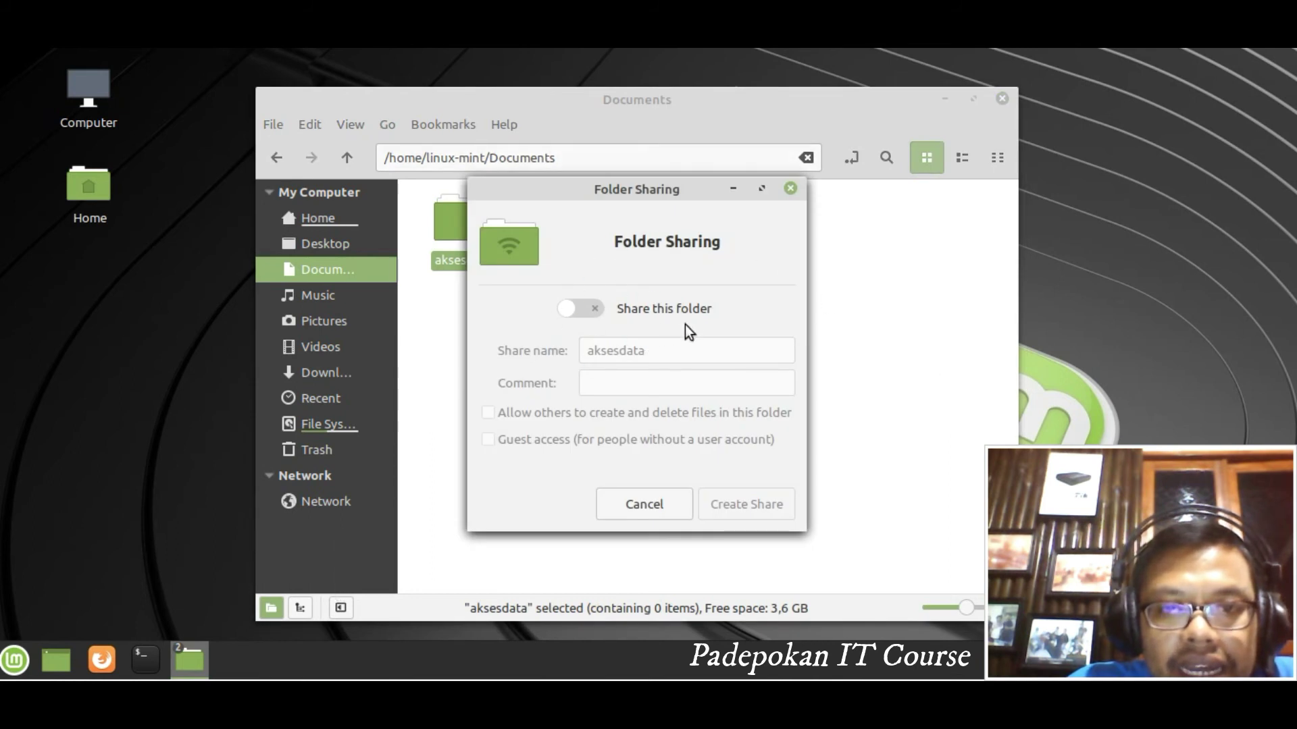
left_click(581, 309)
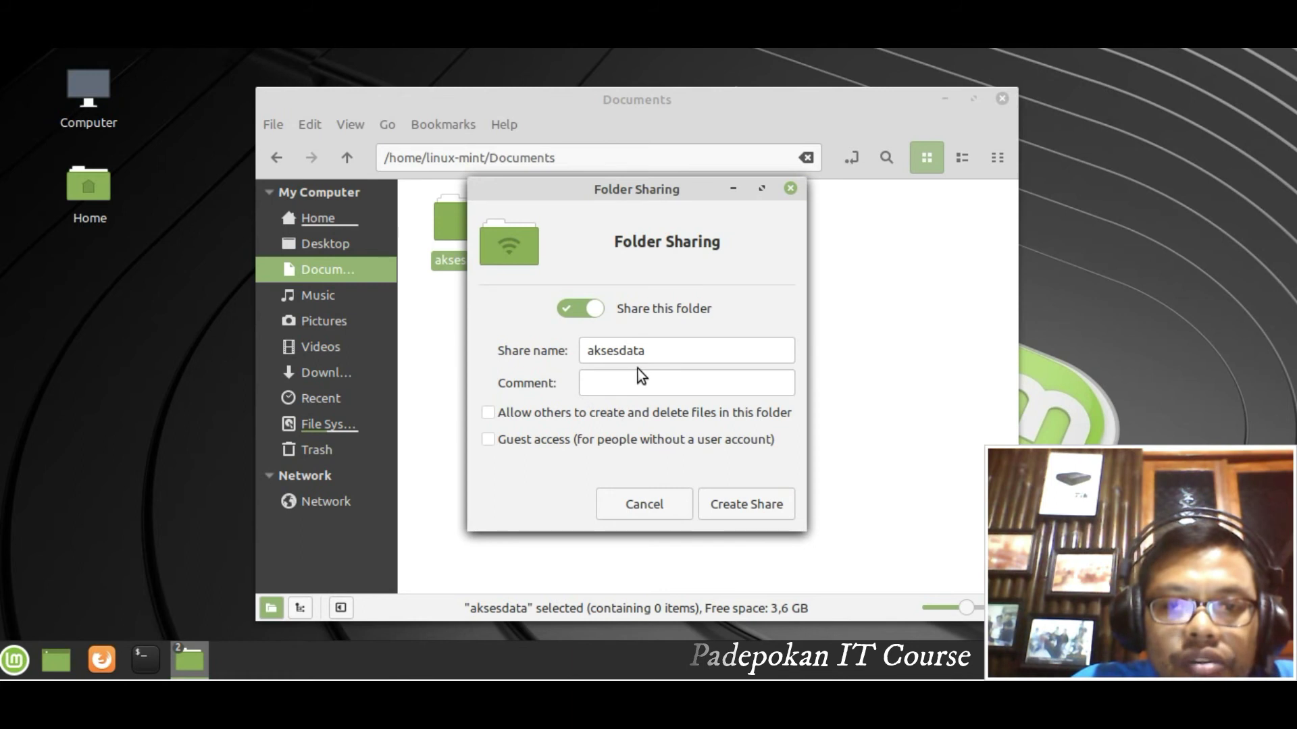
left_click(489, 413)
left_click(490, 439)
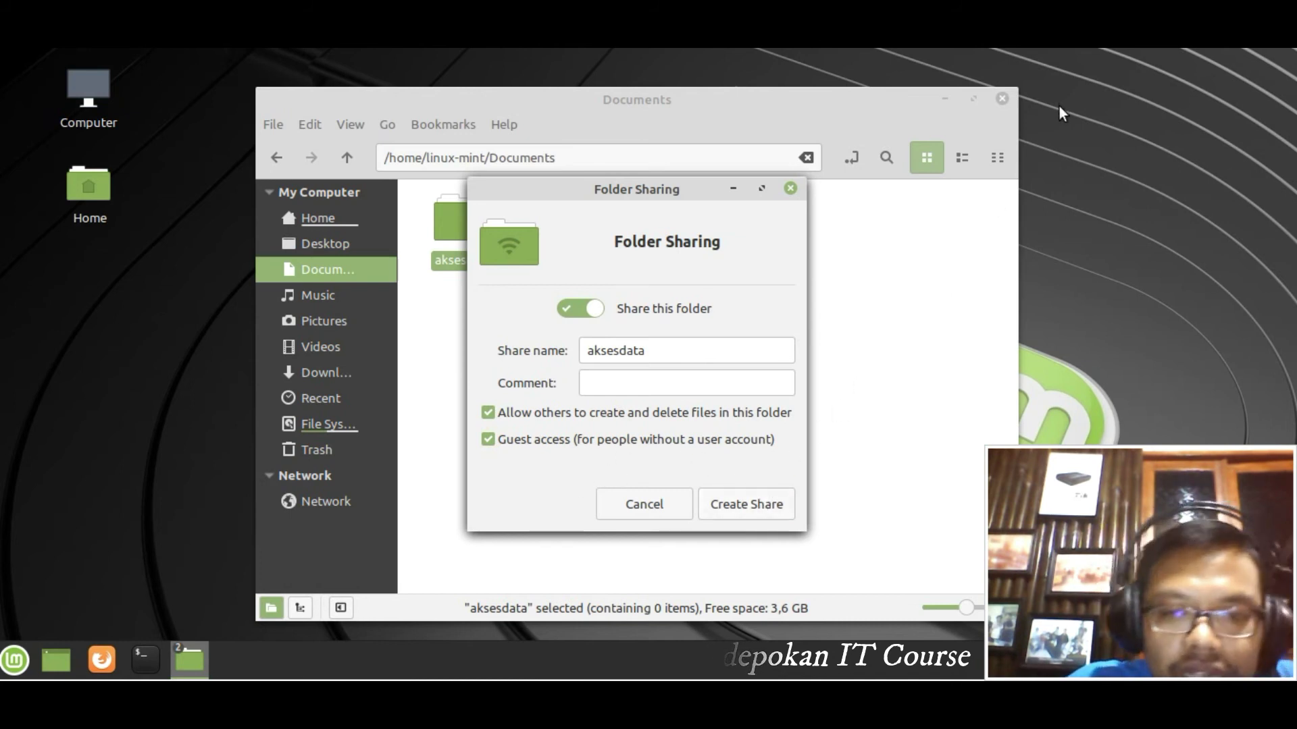
left_click(492, 441)
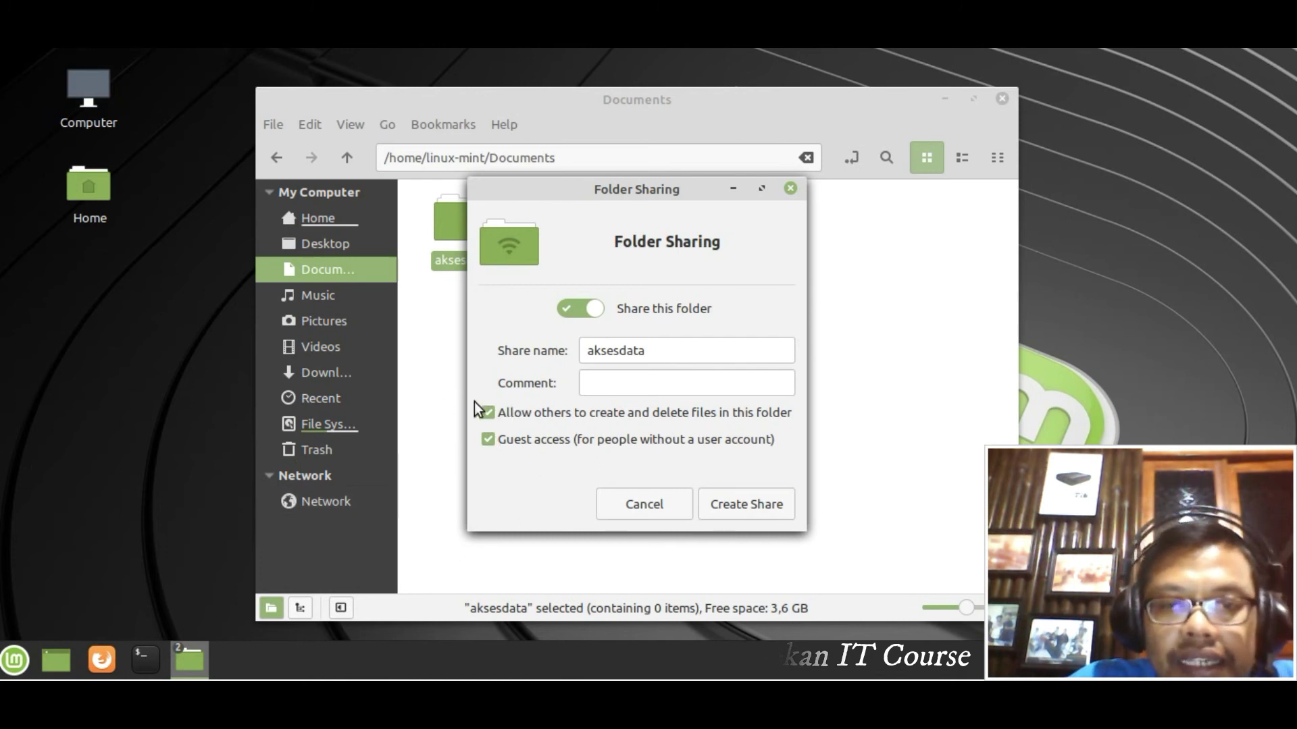
left_click(755, 508)
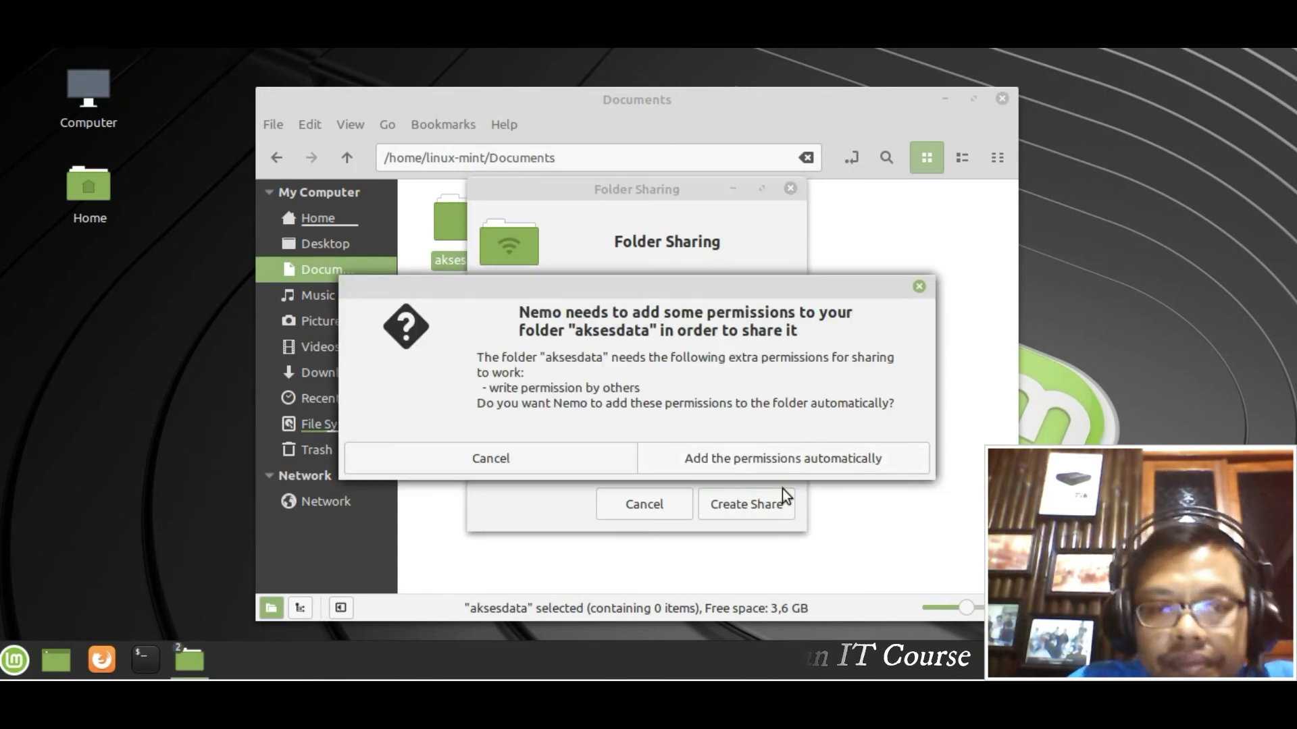
left_click(802, 456)
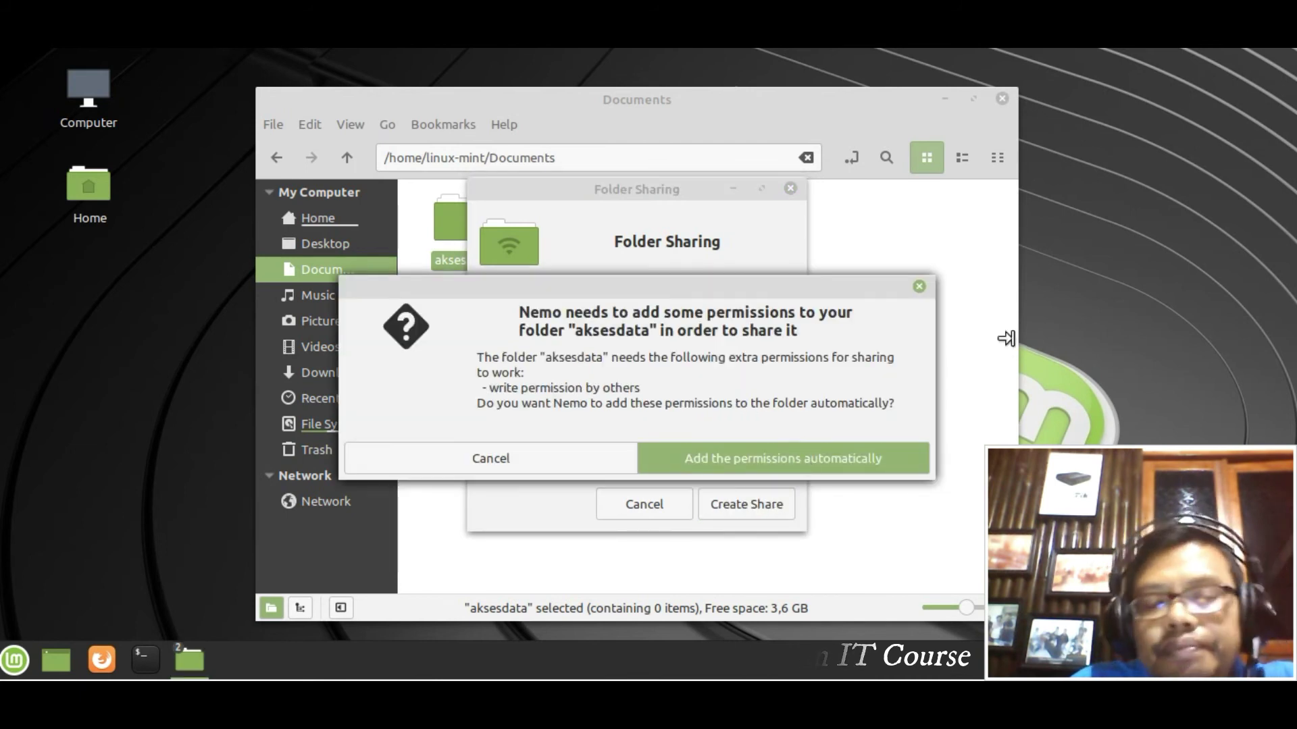
left_click(658, 374)
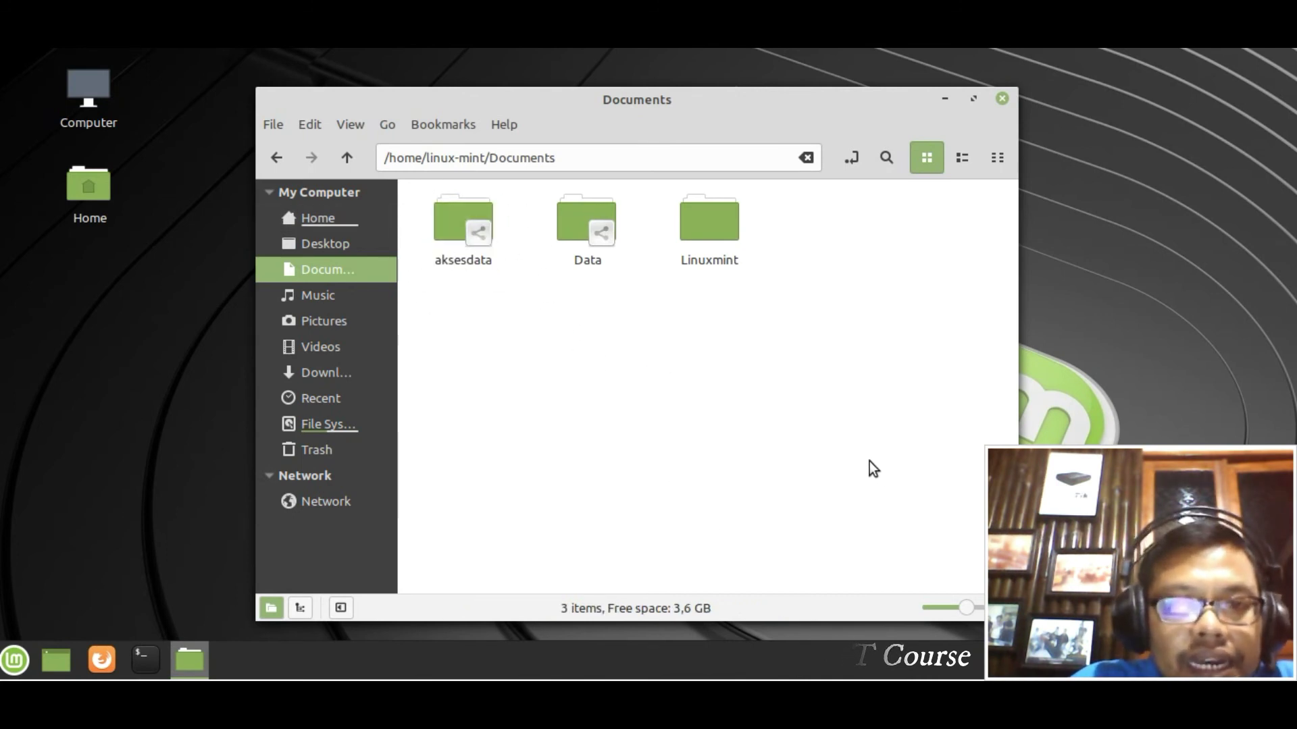
Copy Latihan Excel Linux.ods from the Data folder into the aksesdata folder, then close the file manager.
double_click(465, 226)
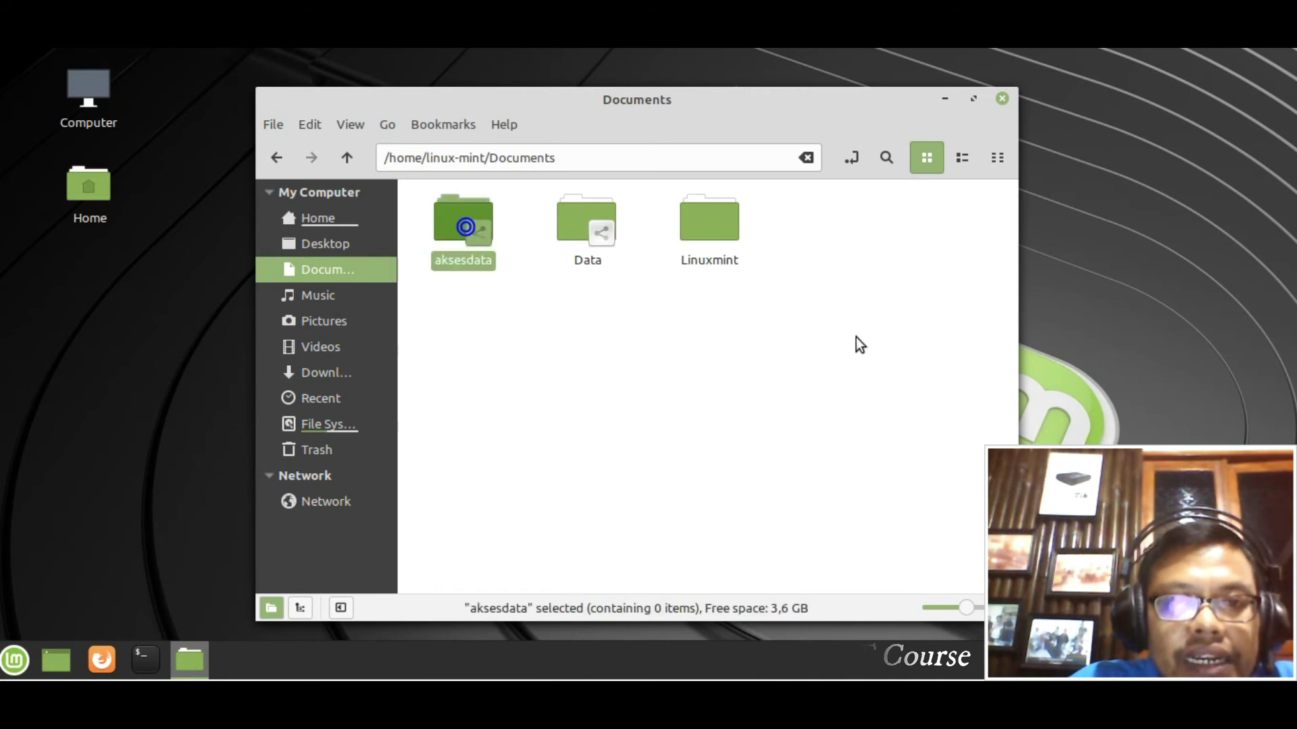
left_click(276, 157)
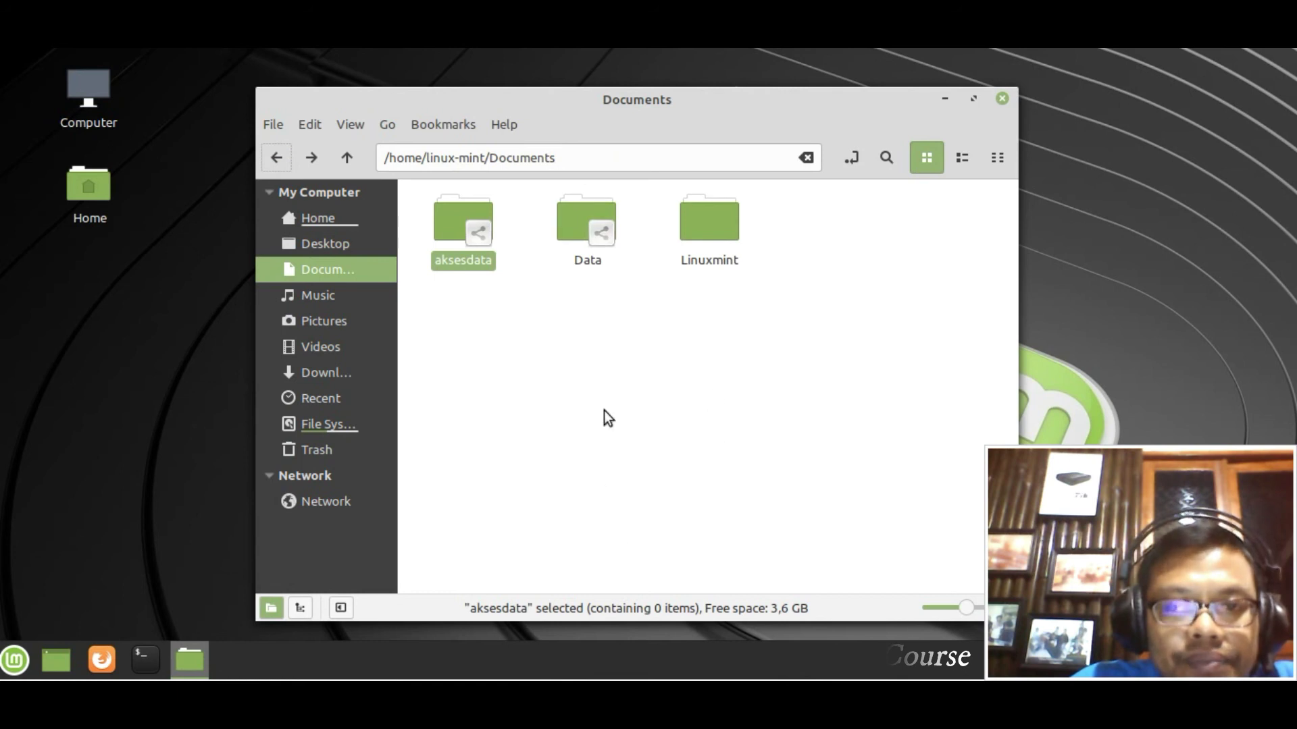
double_click(610, 241)
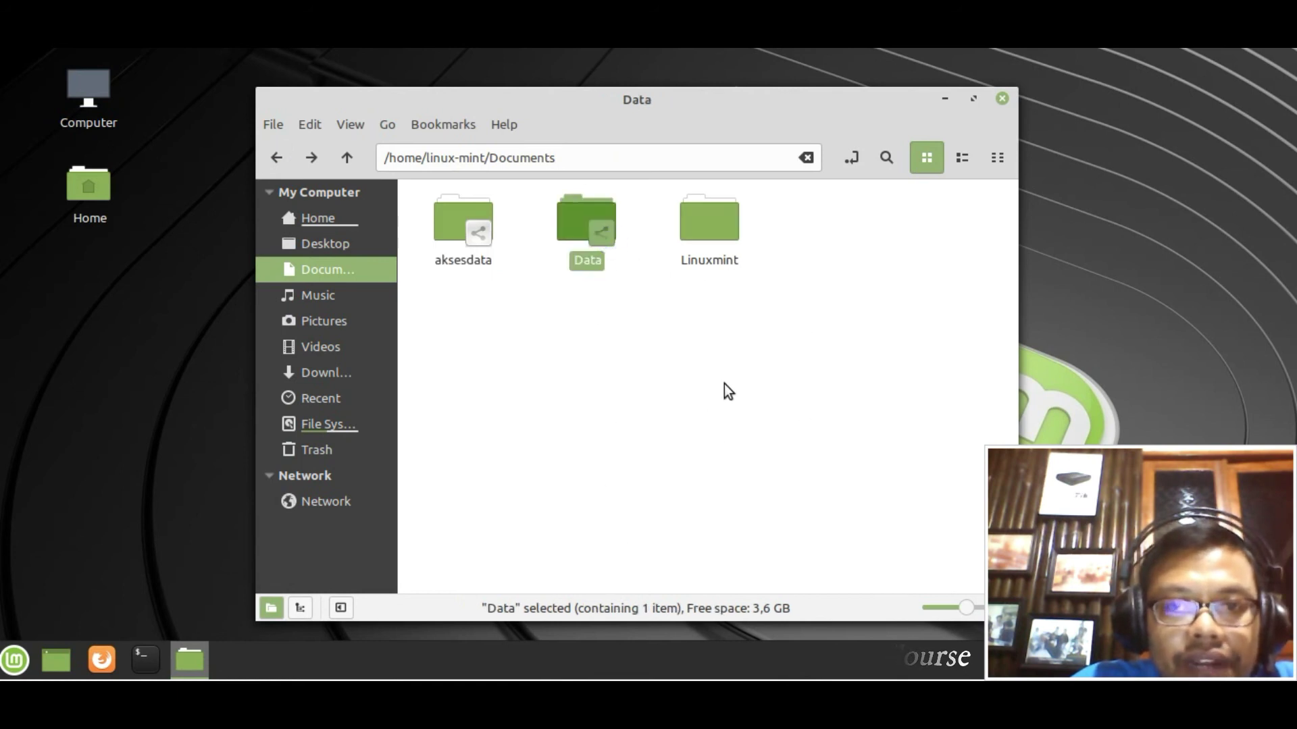
right_click(464, 236)
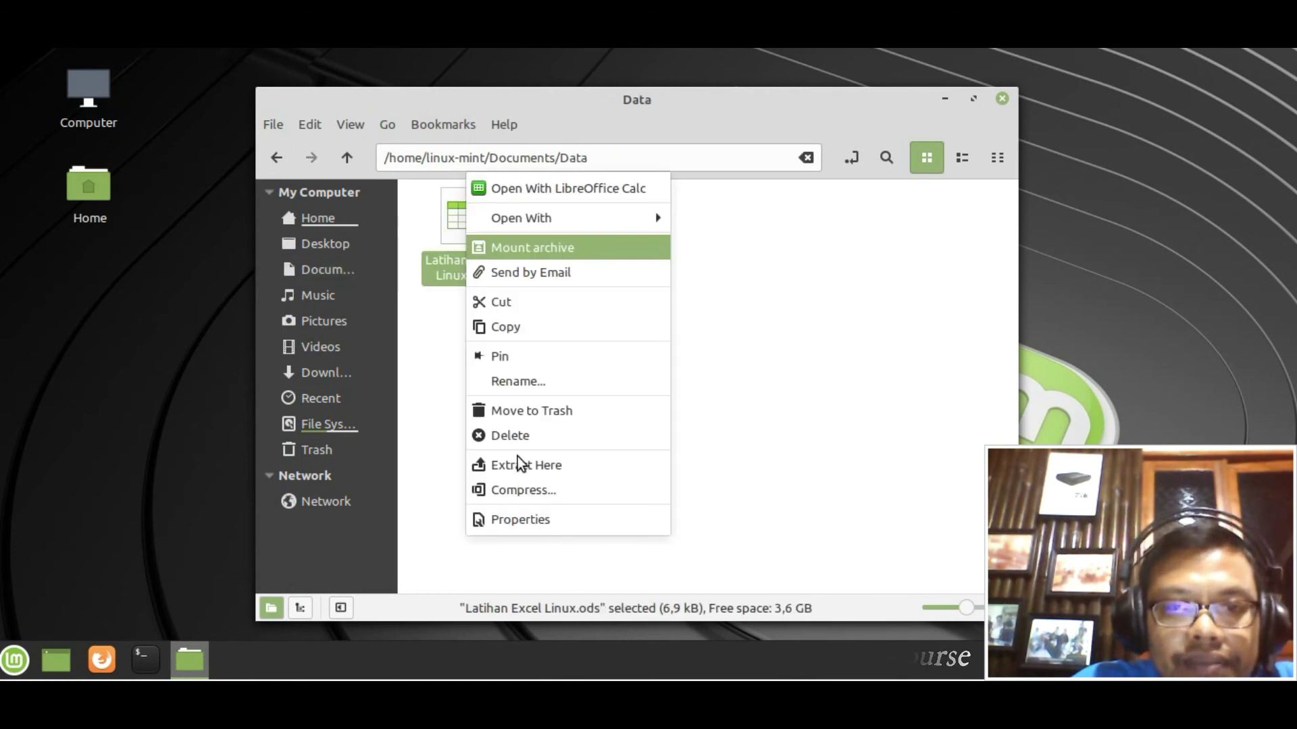
left_click(550, 327)
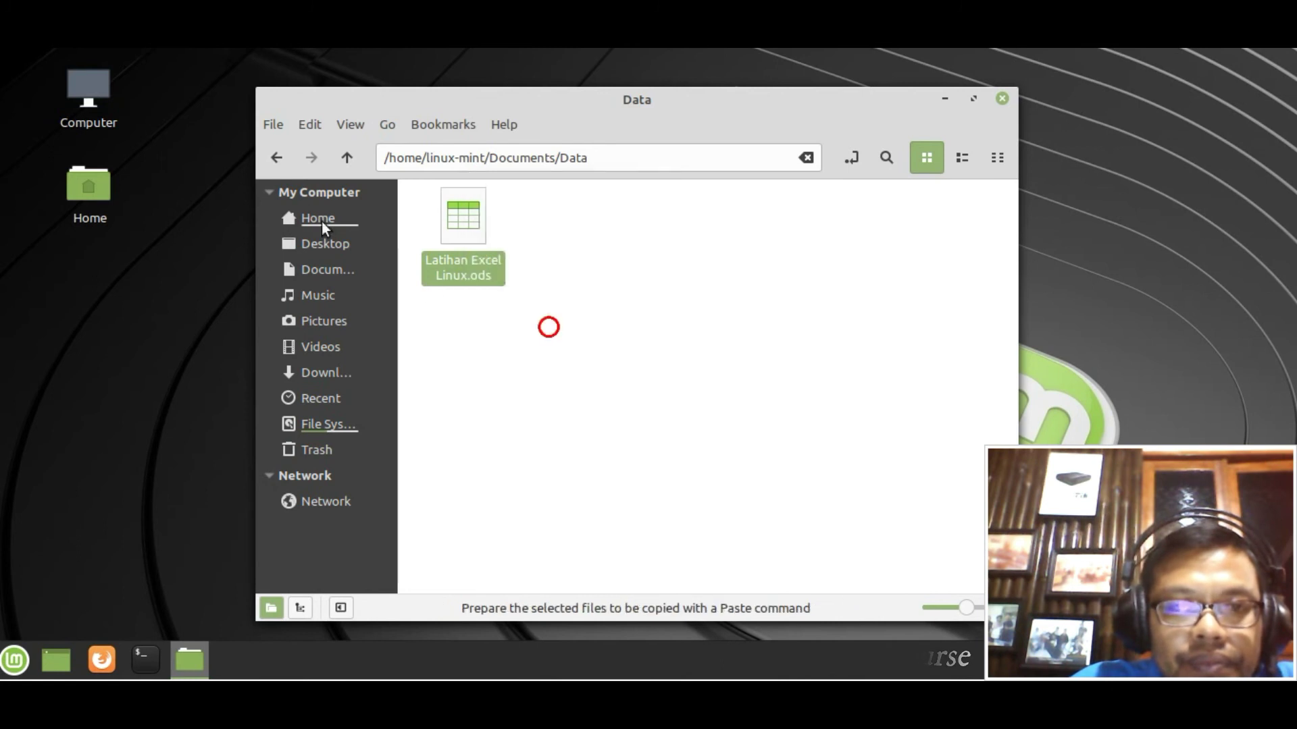
left_click(264, 158)
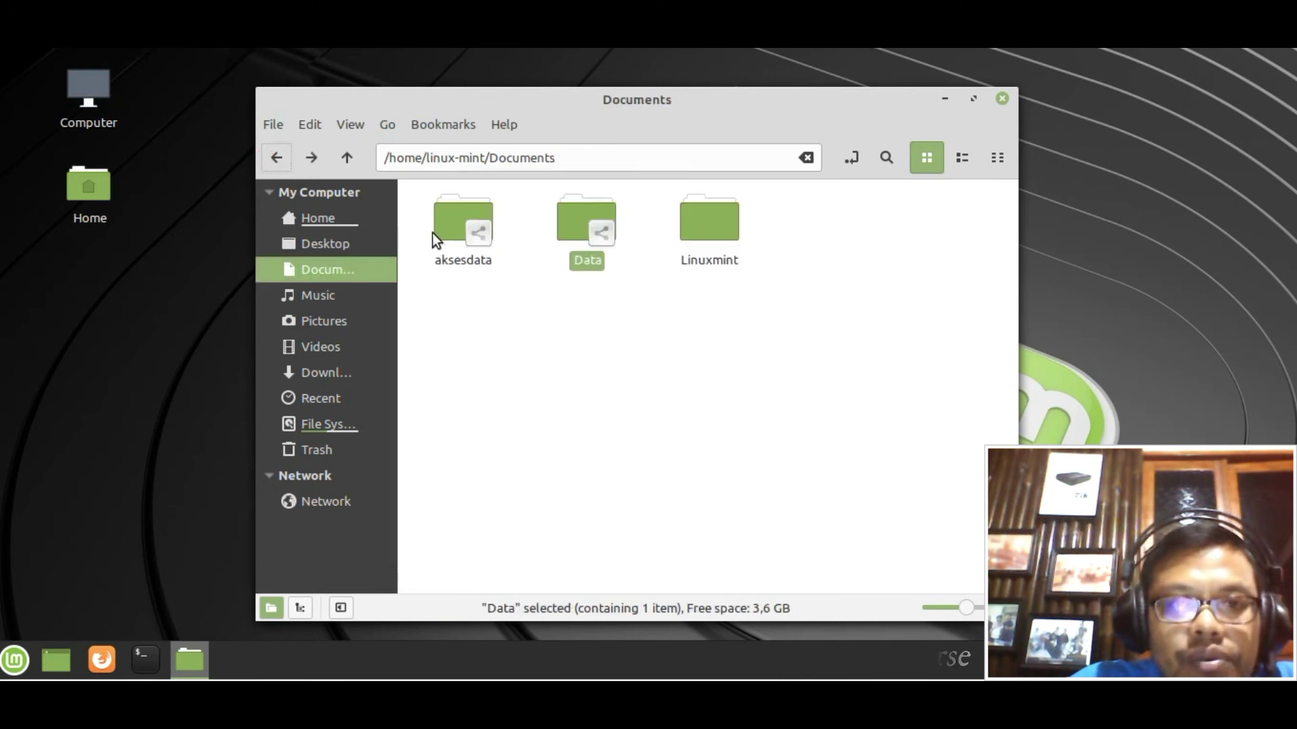
double_click(462, 222)
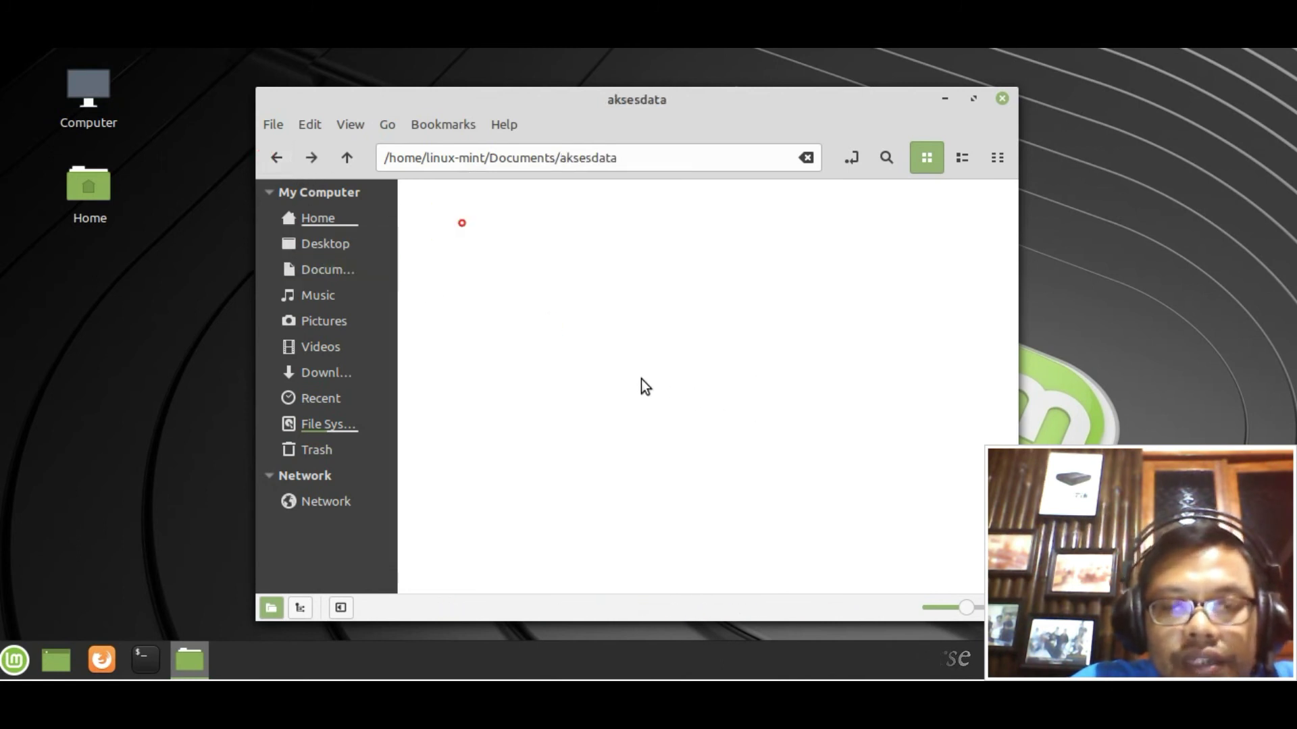
right_click(594, 342)
left_click(655, 541)
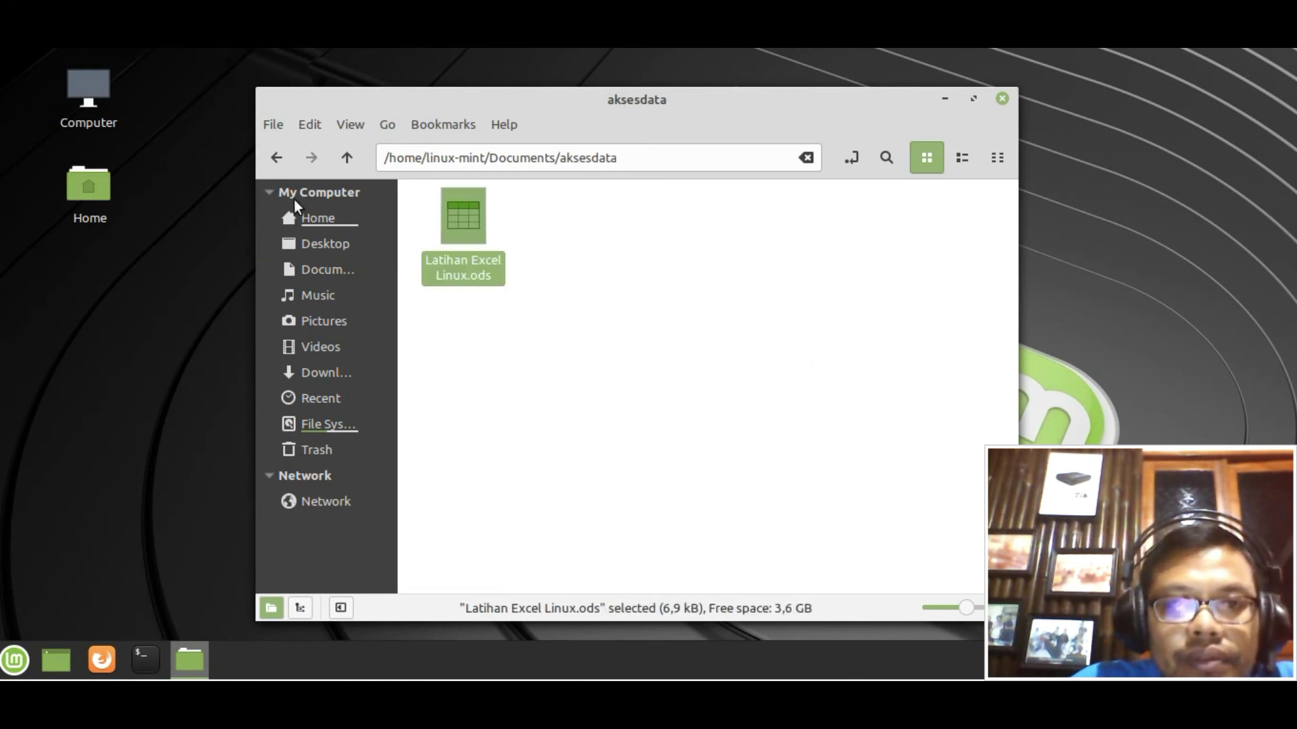
left_click(277, 159)
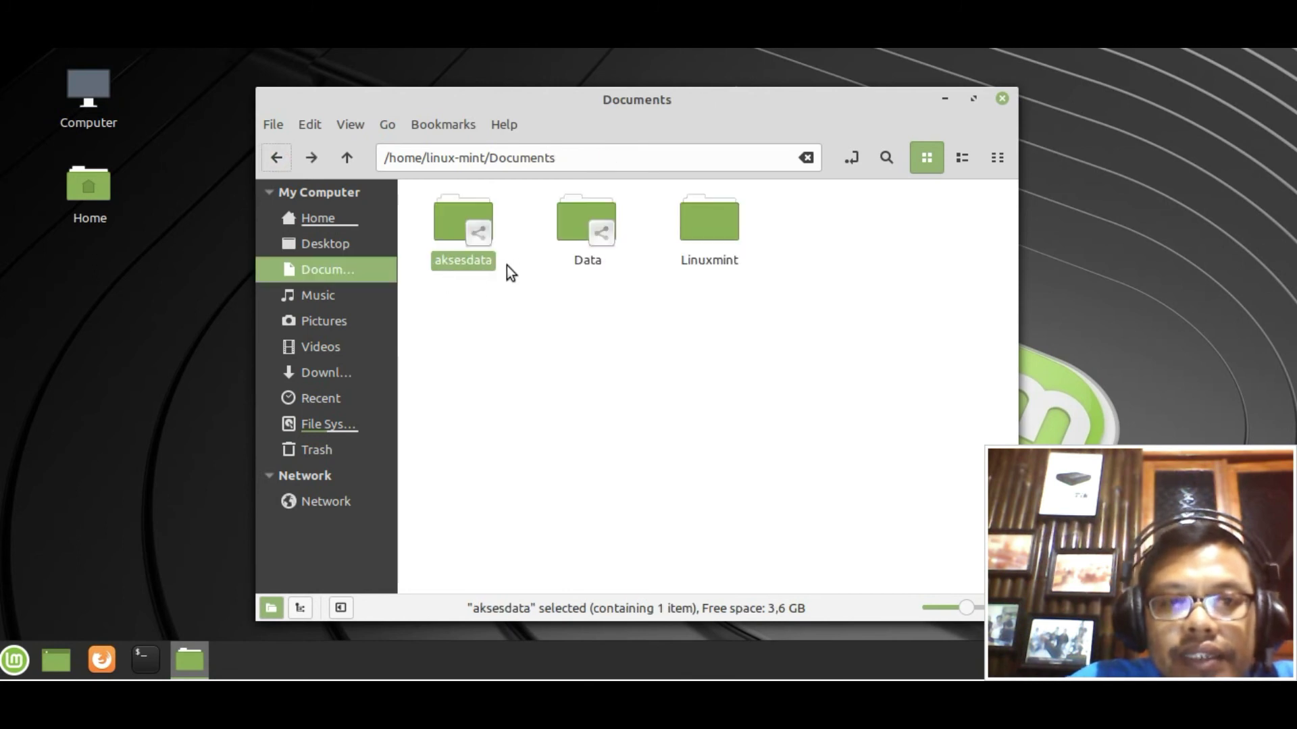
left_click(1002, 98)
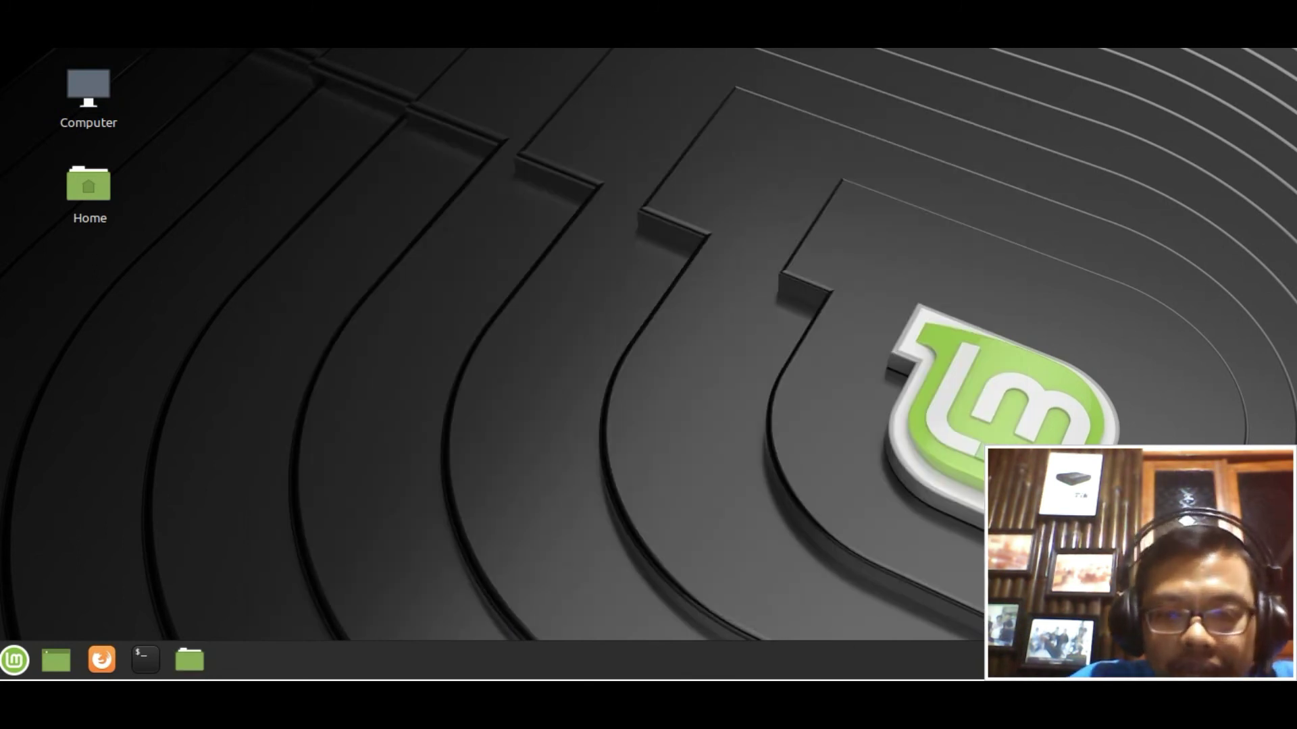
Switch to the Ubuntu machine, close its terminal and connect anonymously to the aksesdata share on LINUXMINT-VIRTUALBOX.
left_click(567, 628)
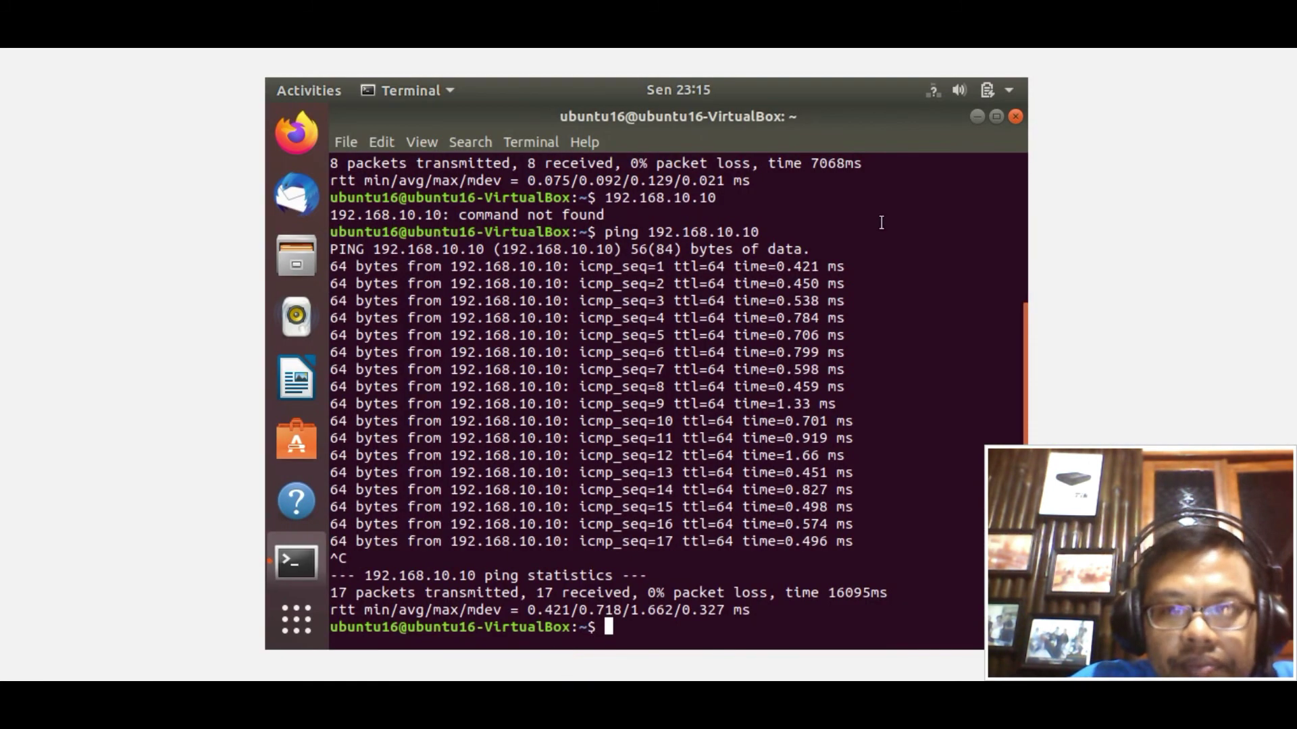
left_click(1015, 115)
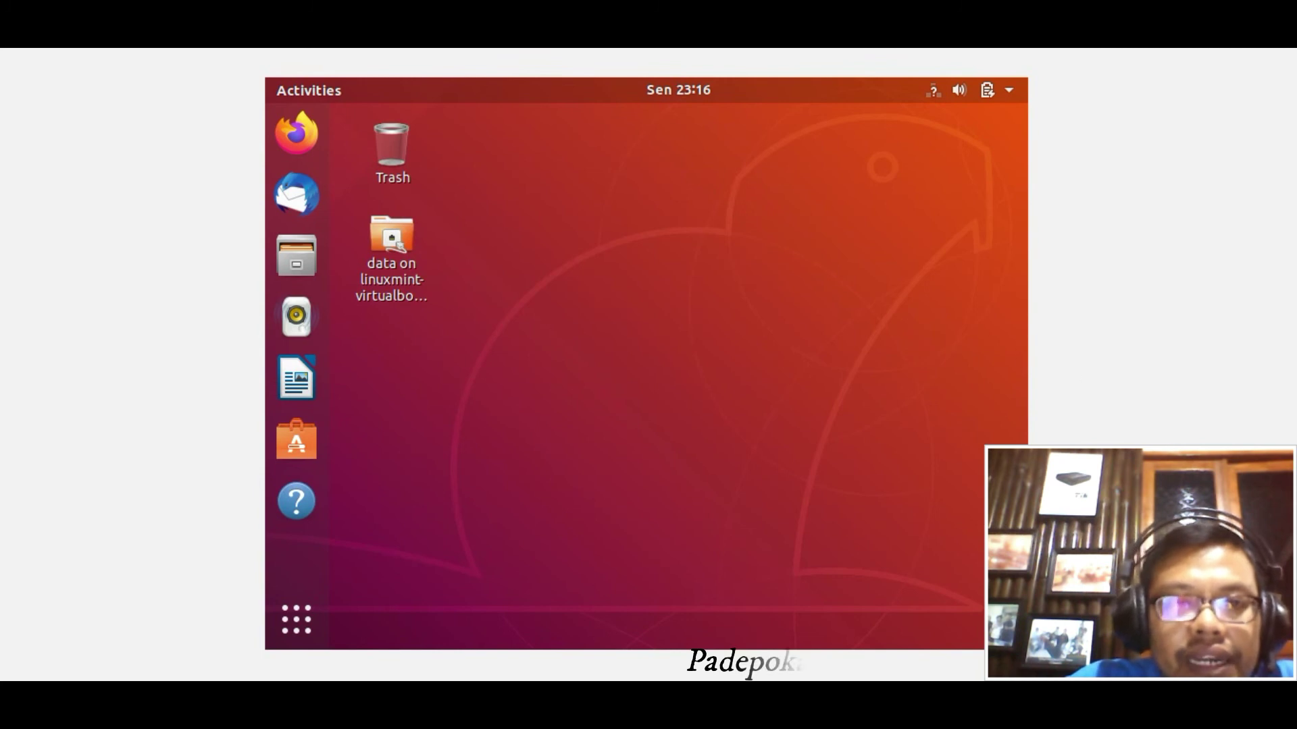
left_click(296, 261)
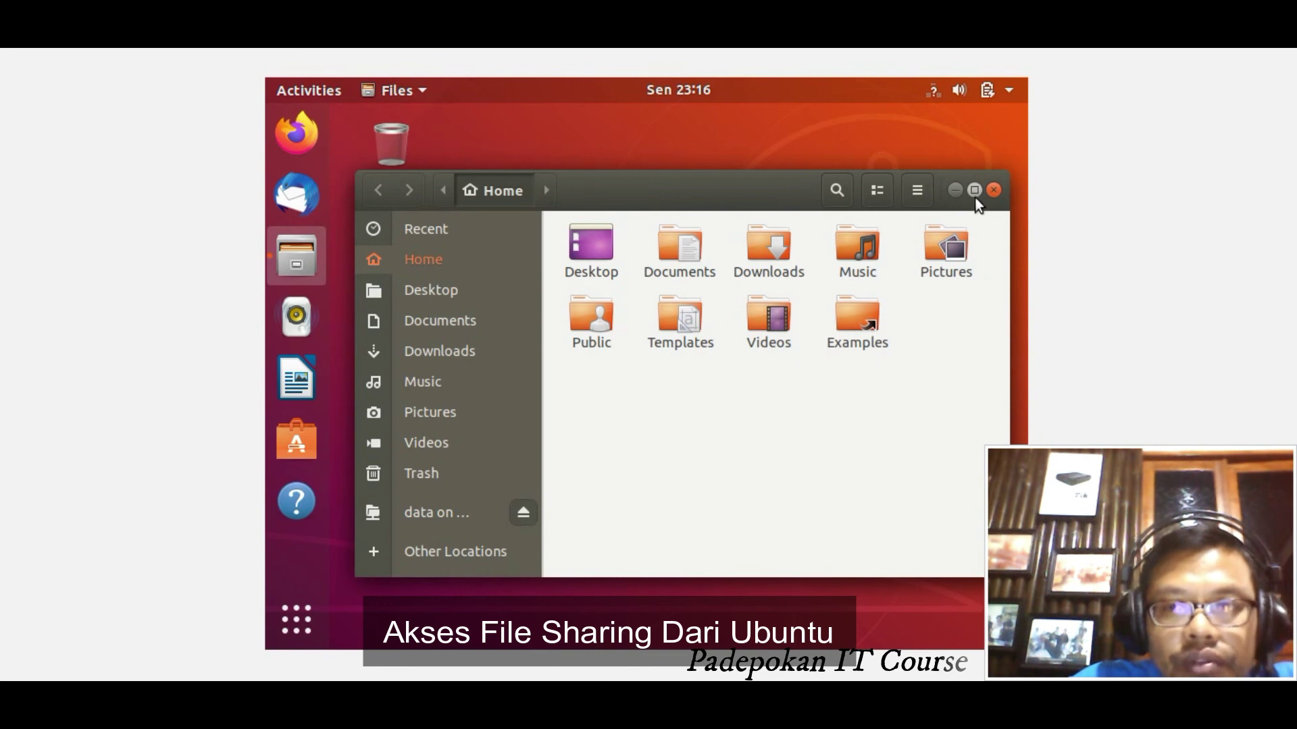
left_click(416, 552)
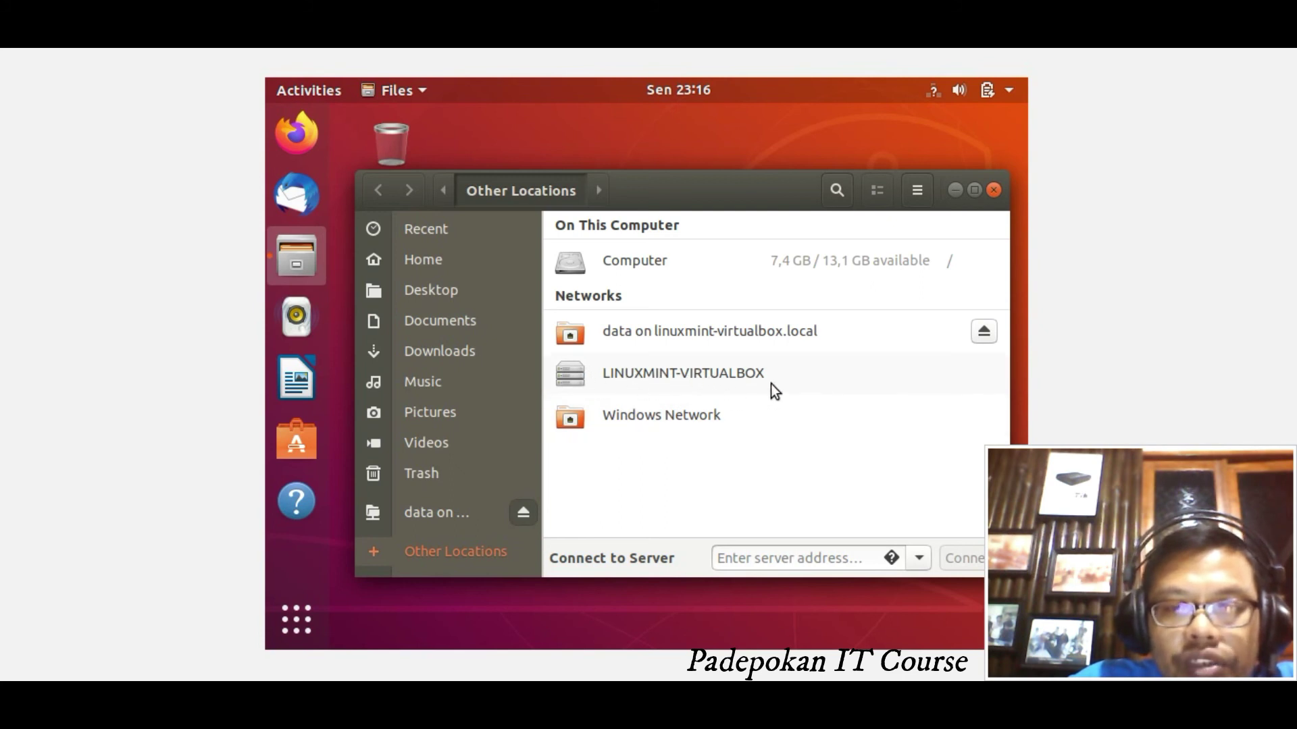
left_click(667, 375)
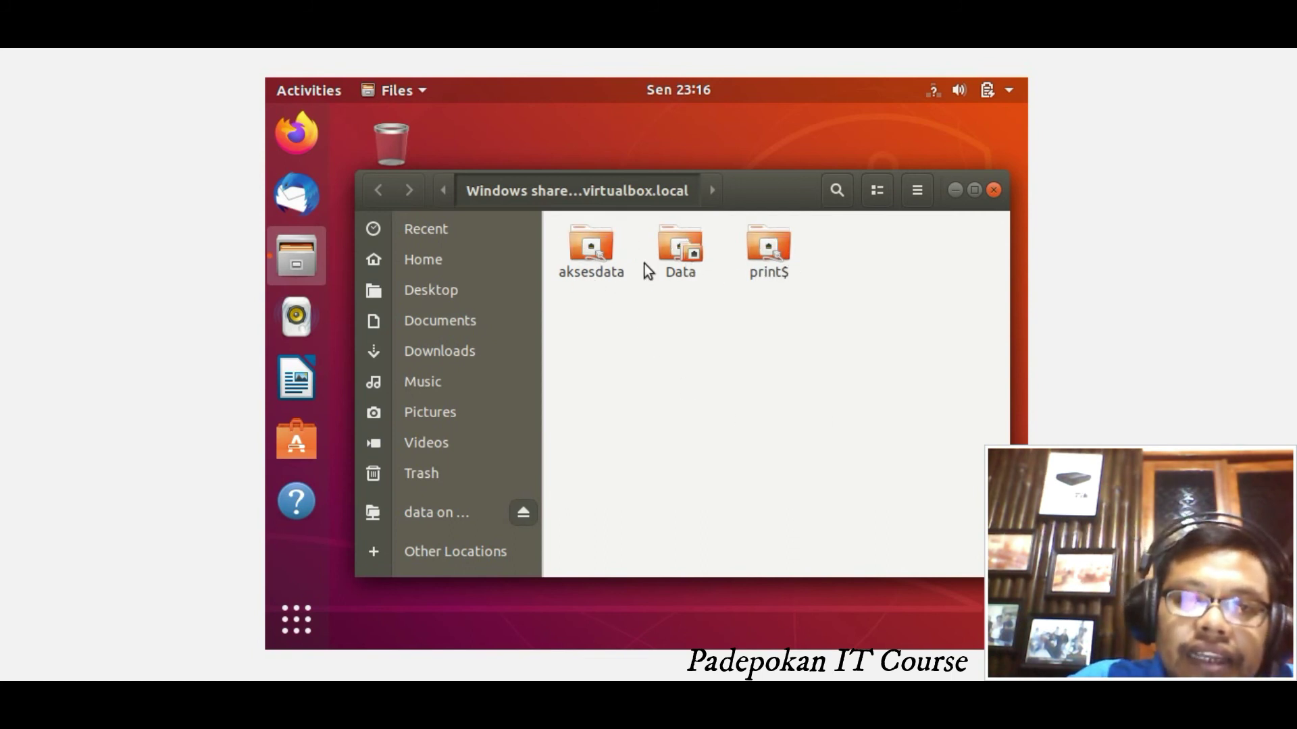
double_click(598, 253)
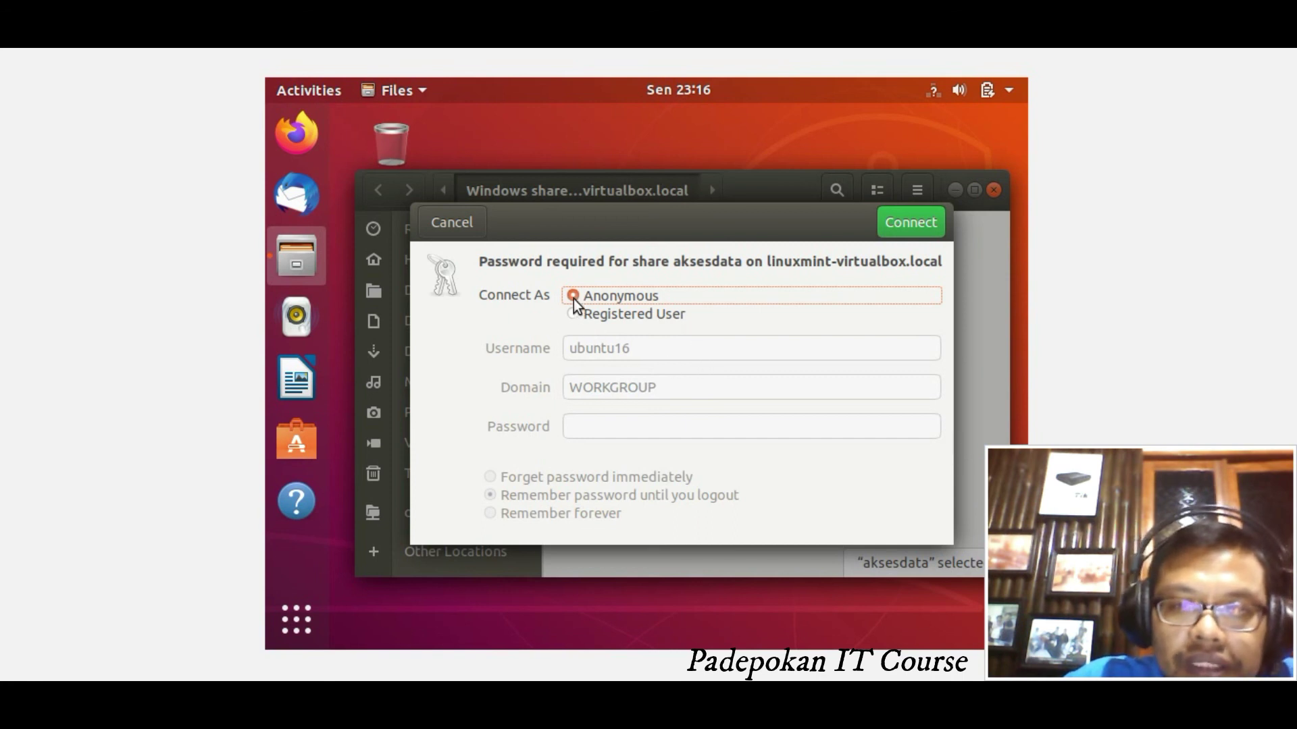
left_click(914, 221)
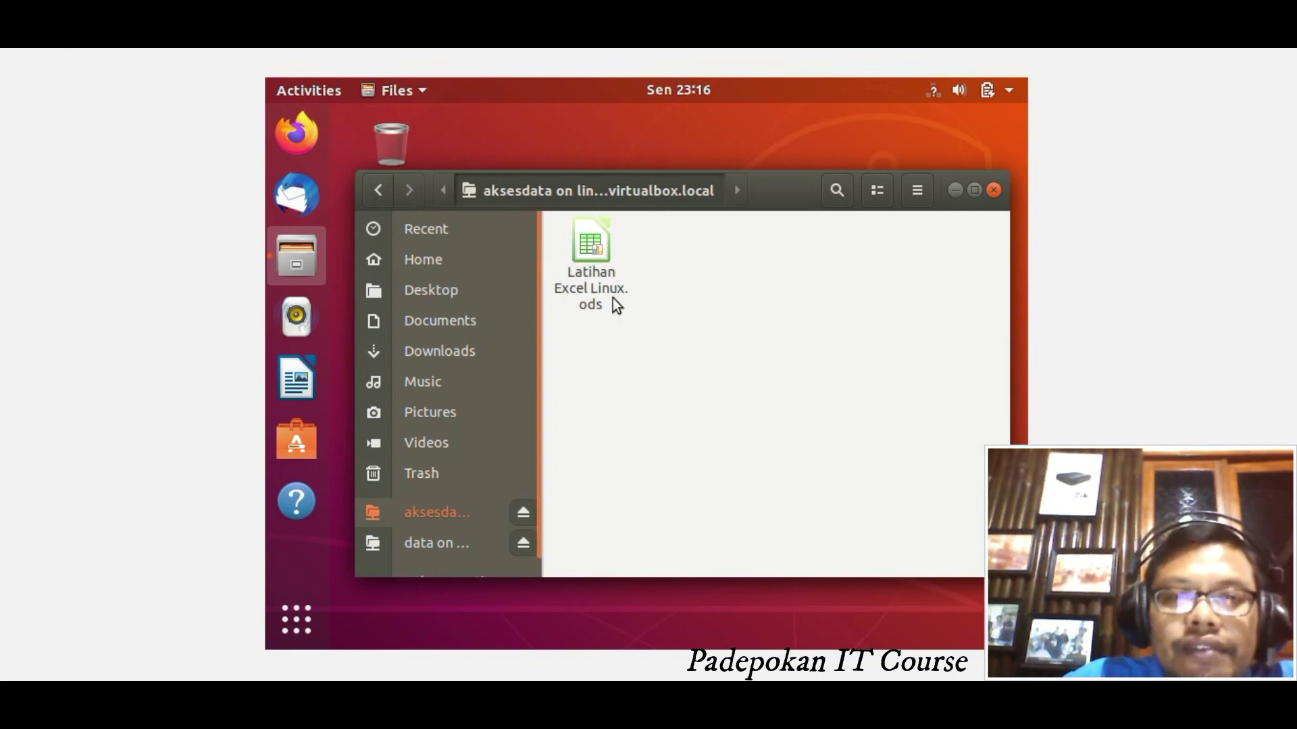
Open the shared Latihan Excel Linux.ods in LibreOffice Calc, then close the spreadsheet and the file manager.
right_click(590, 264)
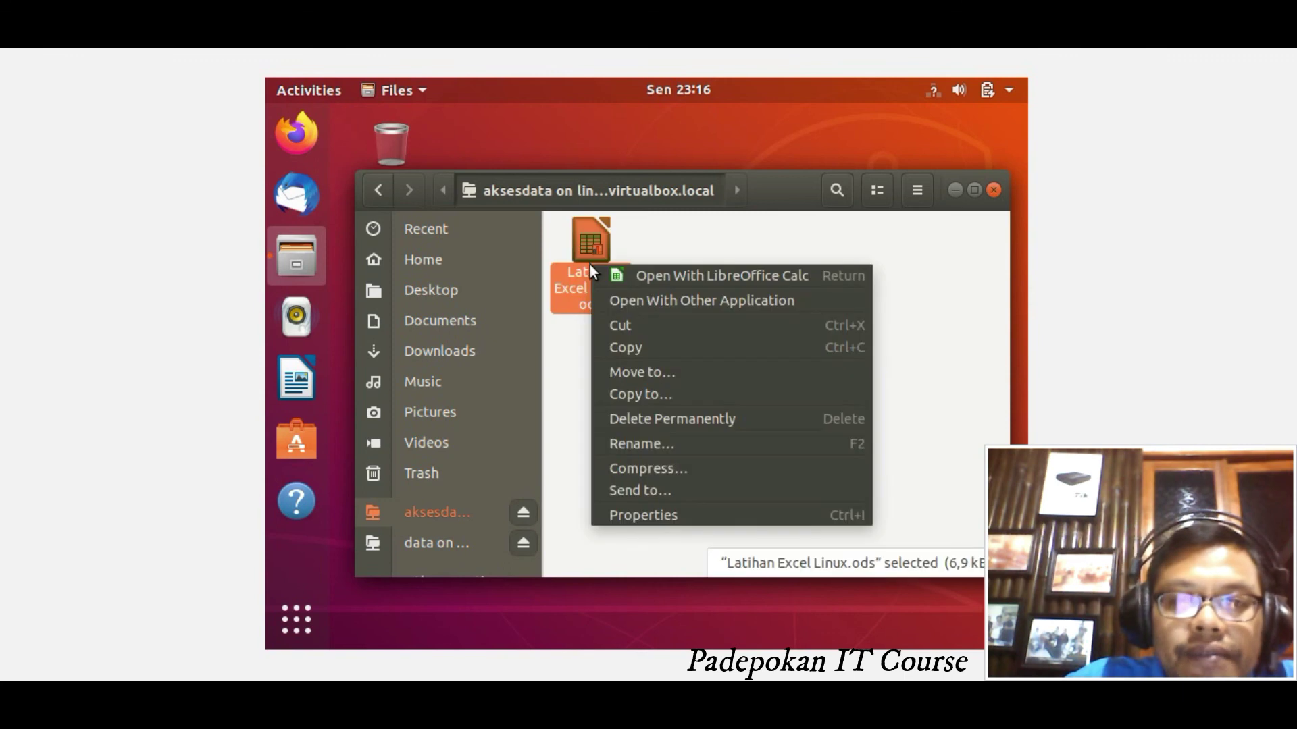
left_click(643, 275)
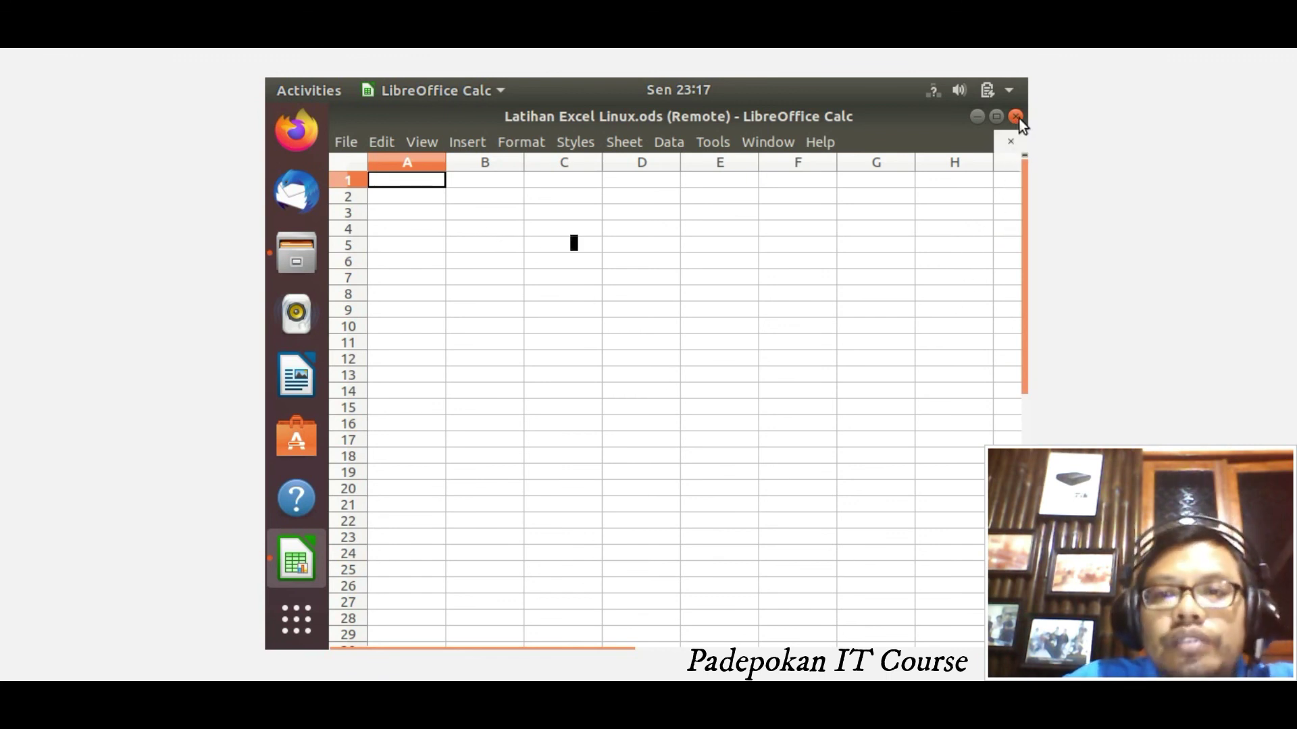
key("ctrl+F2")
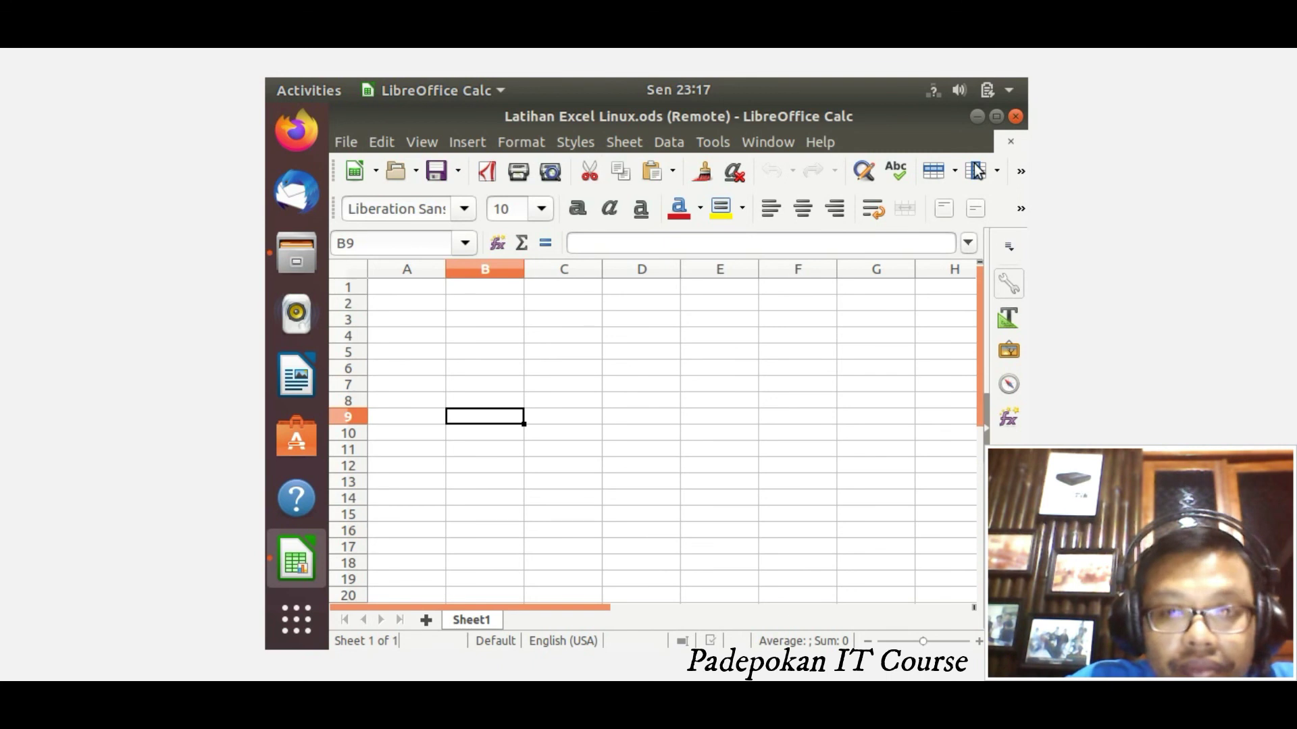
left_click(1015, 117)
left_click(994, 189)
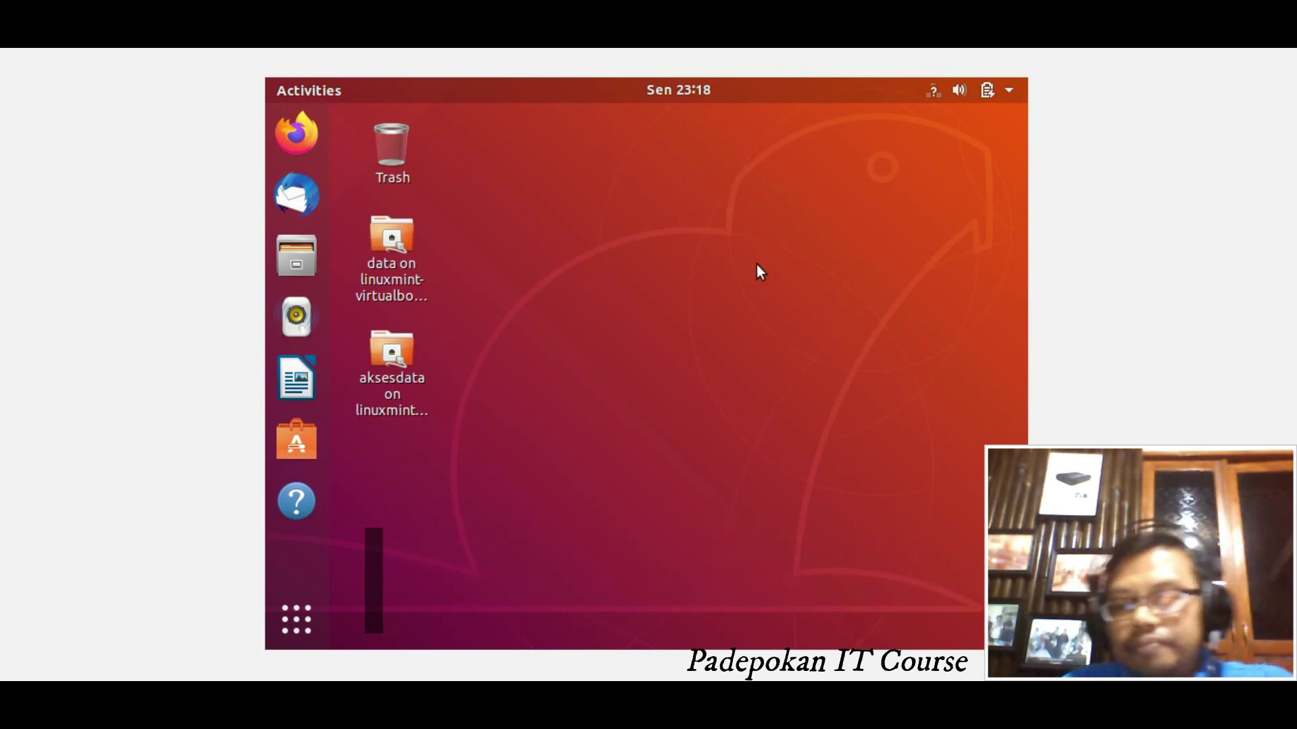
key("Down")
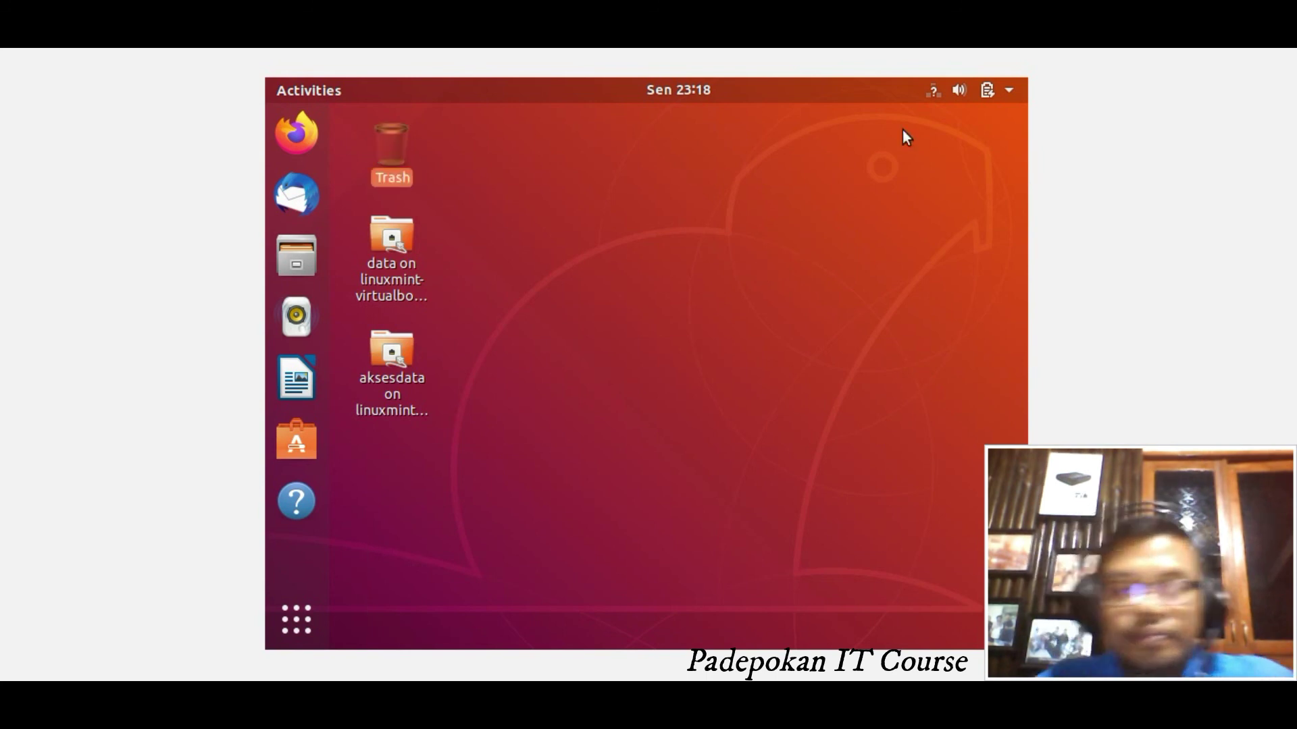